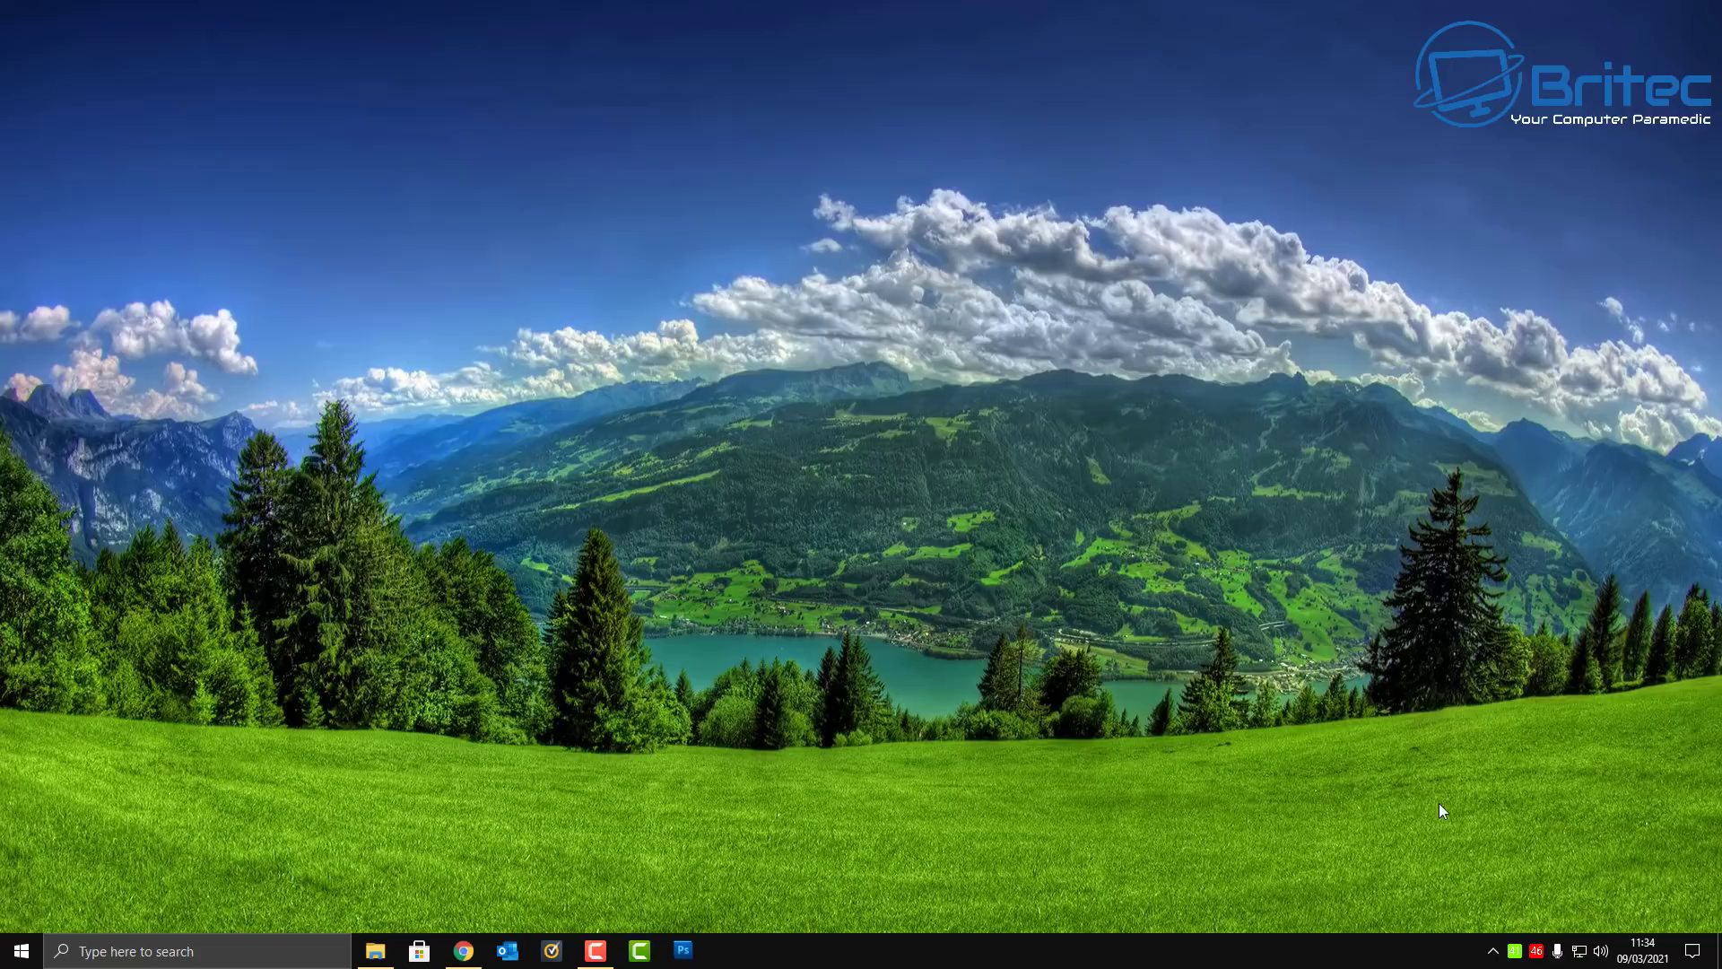
- Open the Windows Settings home page from the Start menu's Settings gear
{"action": "left_click", "coordinate": [22, 951]}
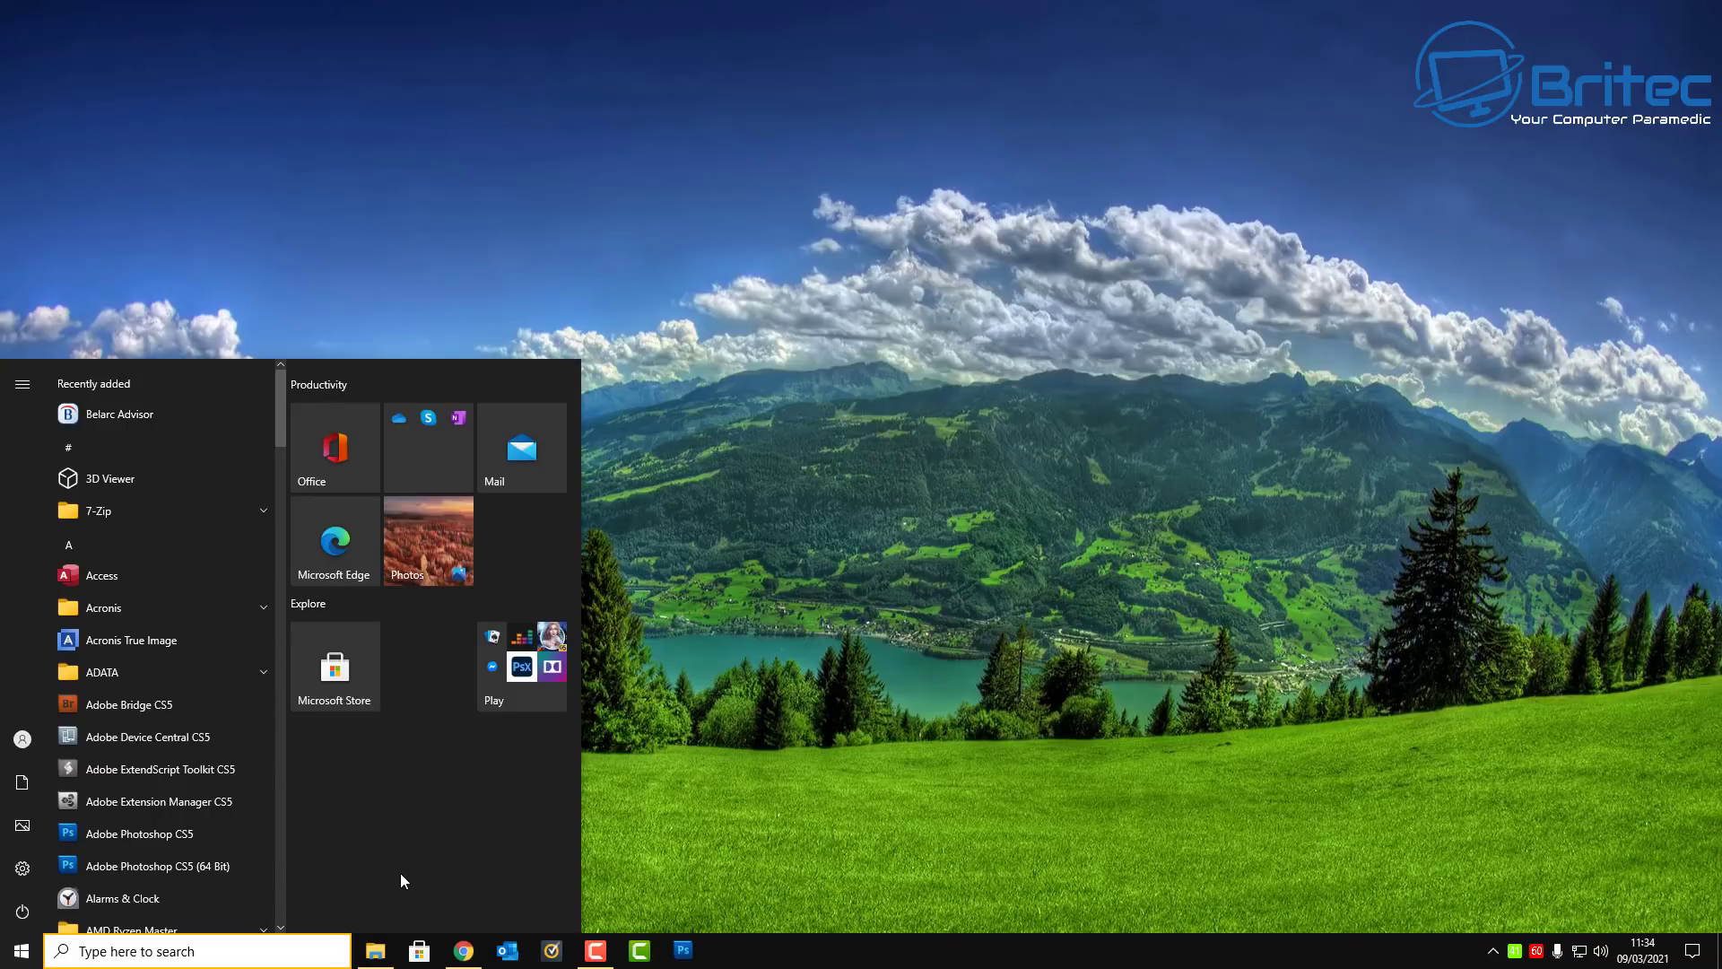
{"action": "left_click", "coordinate": [22, 868]}
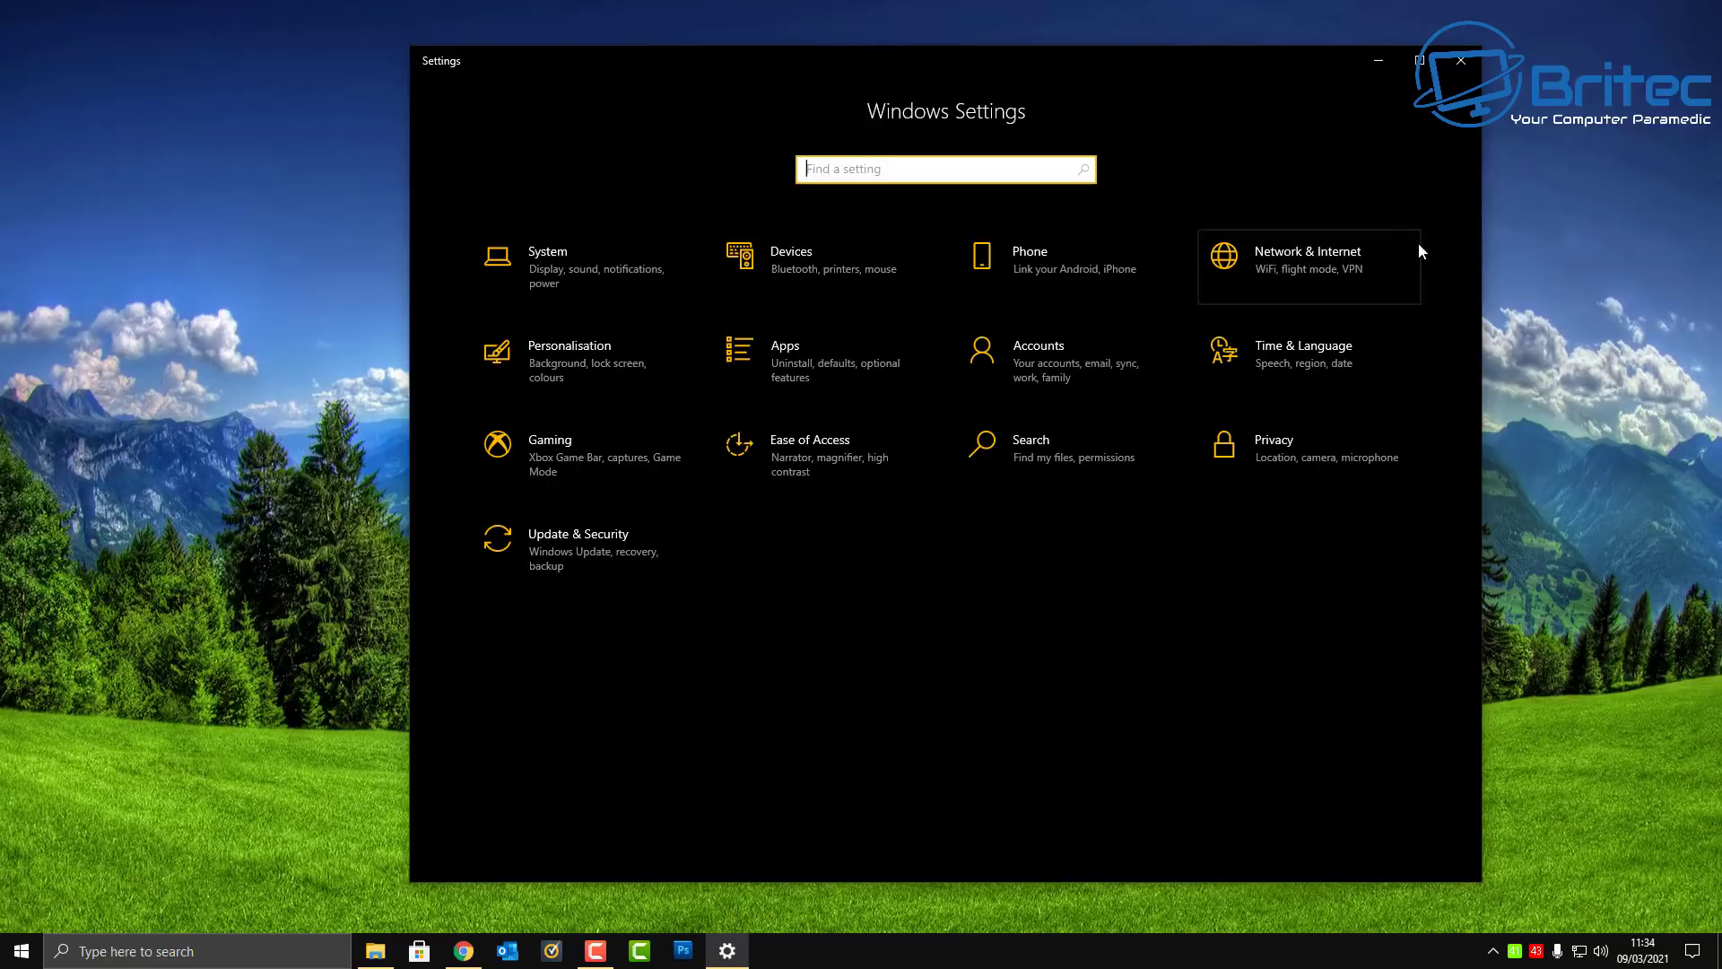
- Minimise Settings and the Chrome window with the 'britec' YouTube results to show the desktop
{"action": "left_click", "coordinate": [1376, 62]}
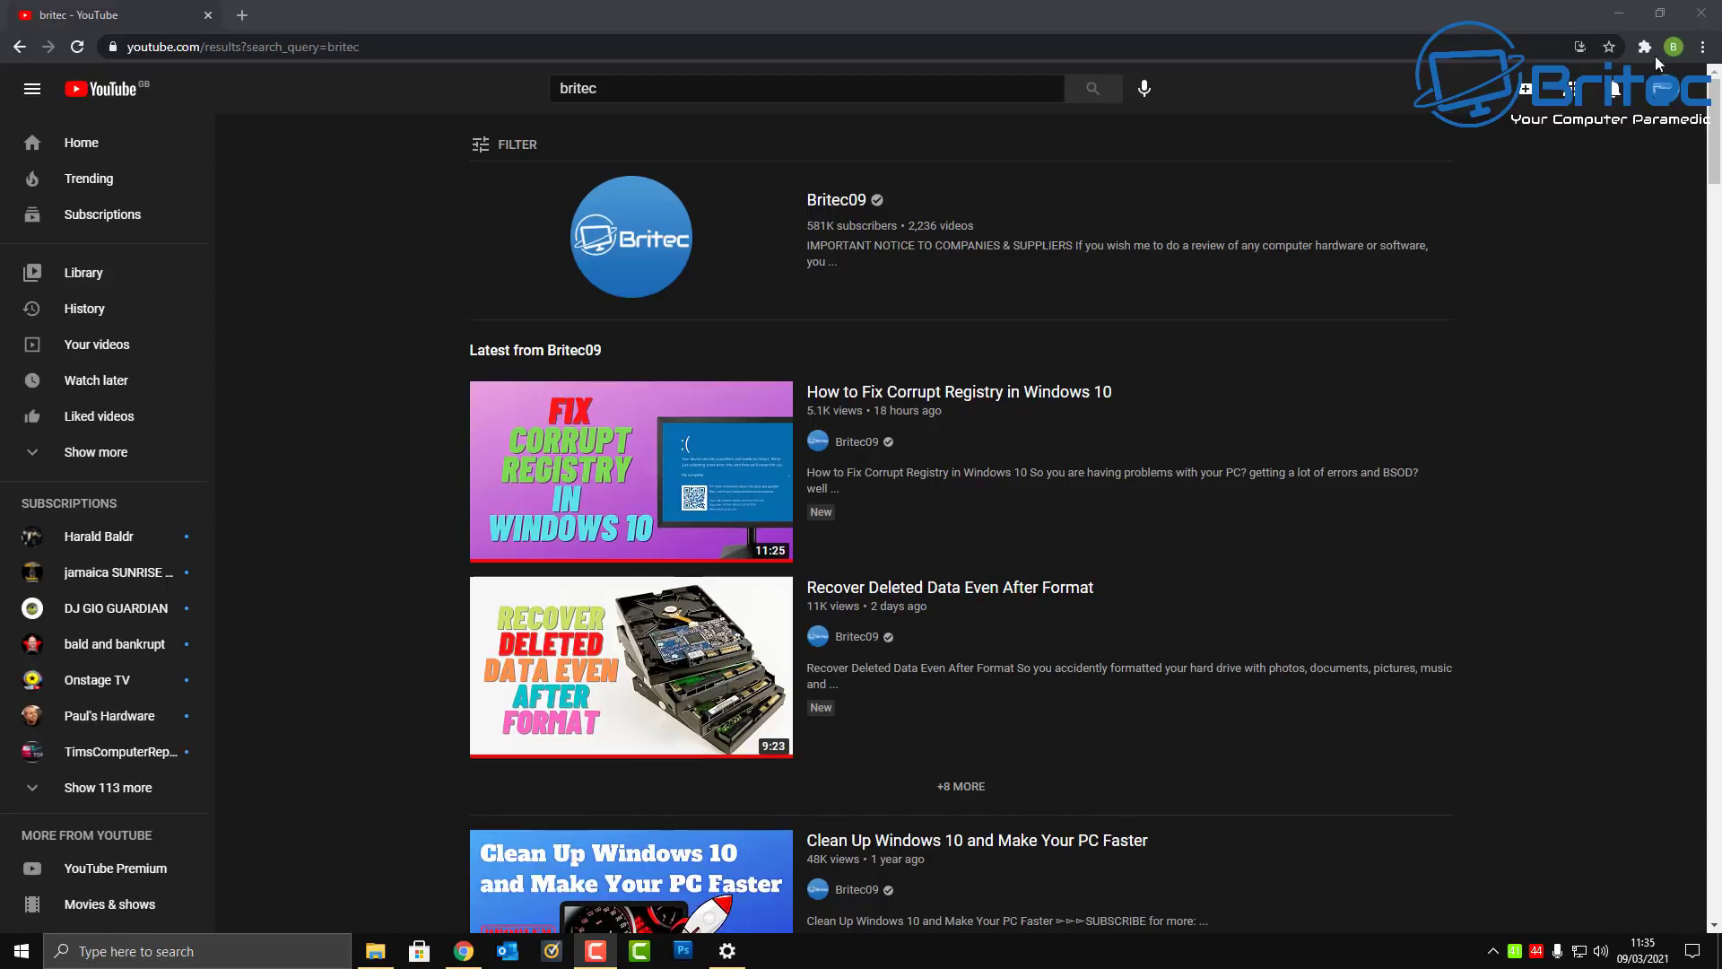
{"action": "left_click", "coordinate": [1619, 13]}
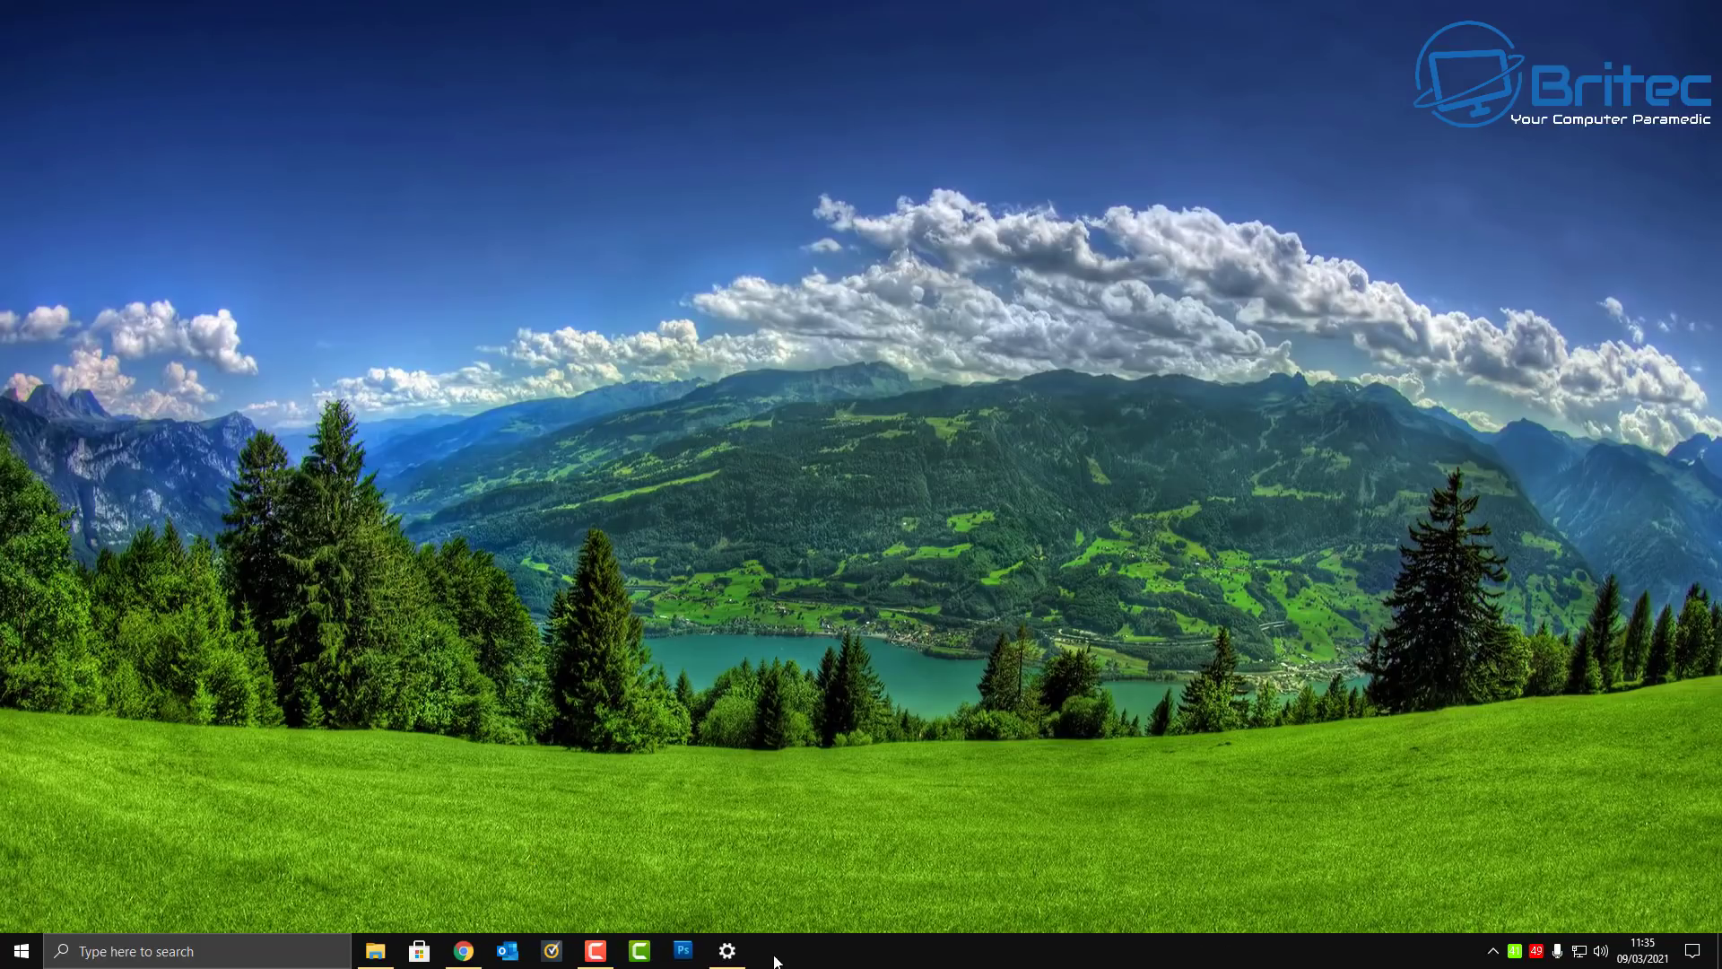
- Restore the dark-mode This PC window in File Explorer and move it higher on screen
{"action": "mouse_move", "coordinate": [377, 953]}
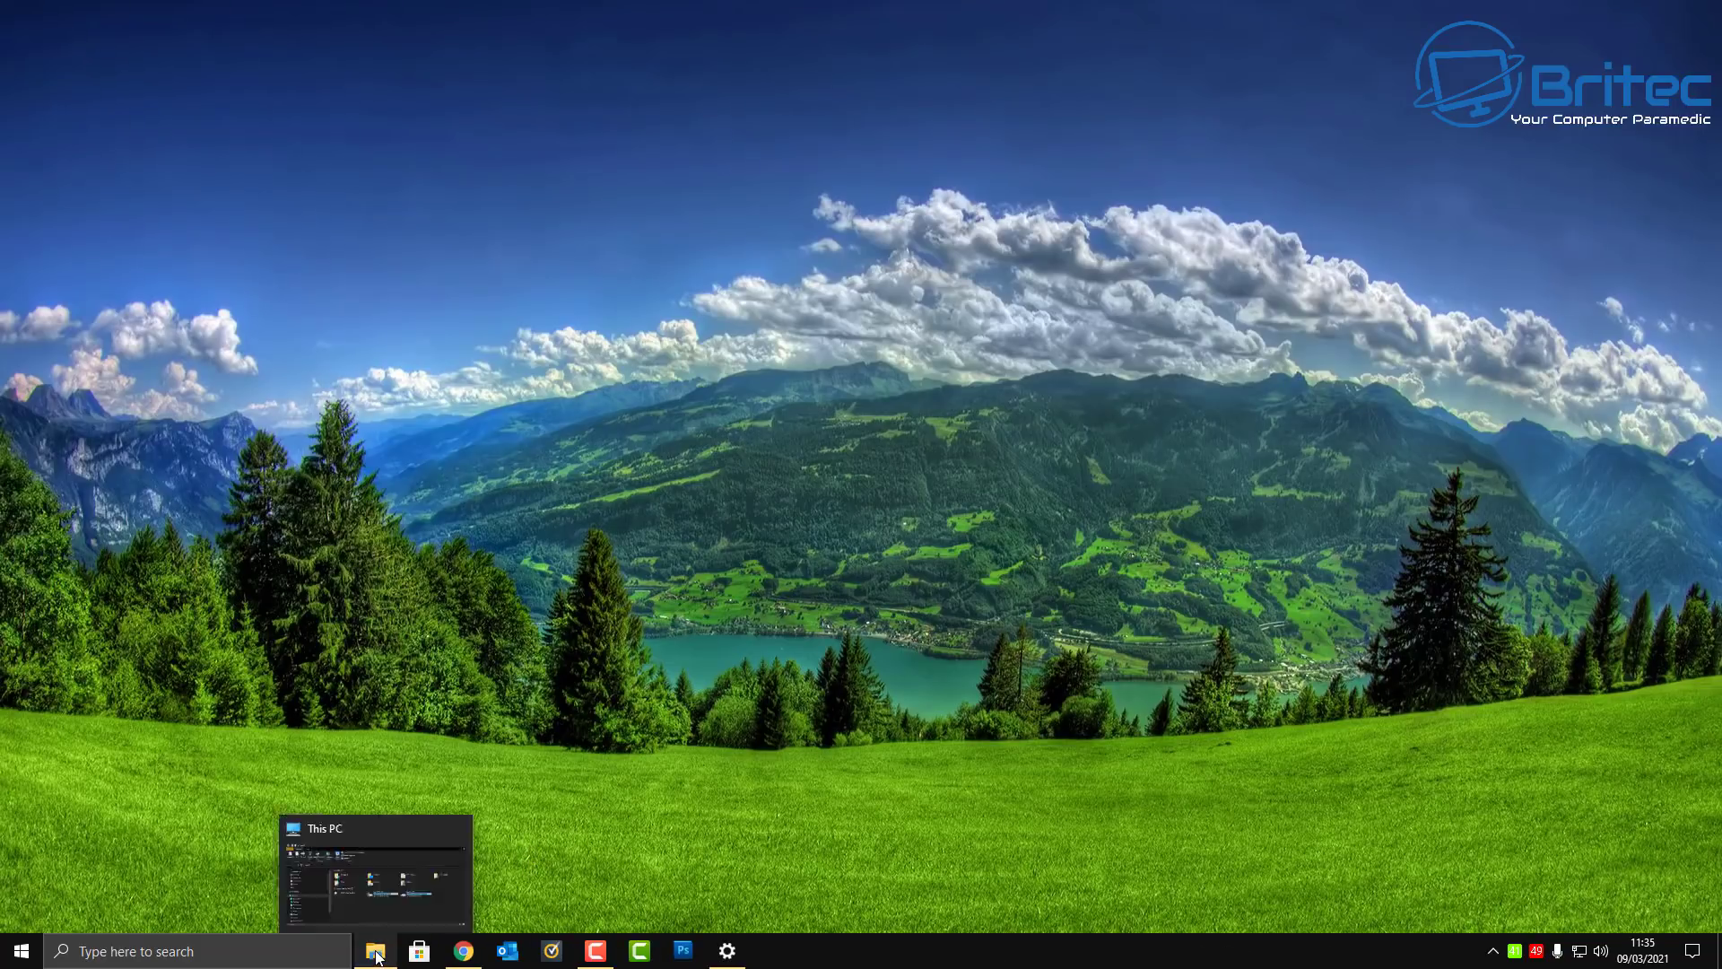
{"action": "left_click", "coordinate": [404, 915]}
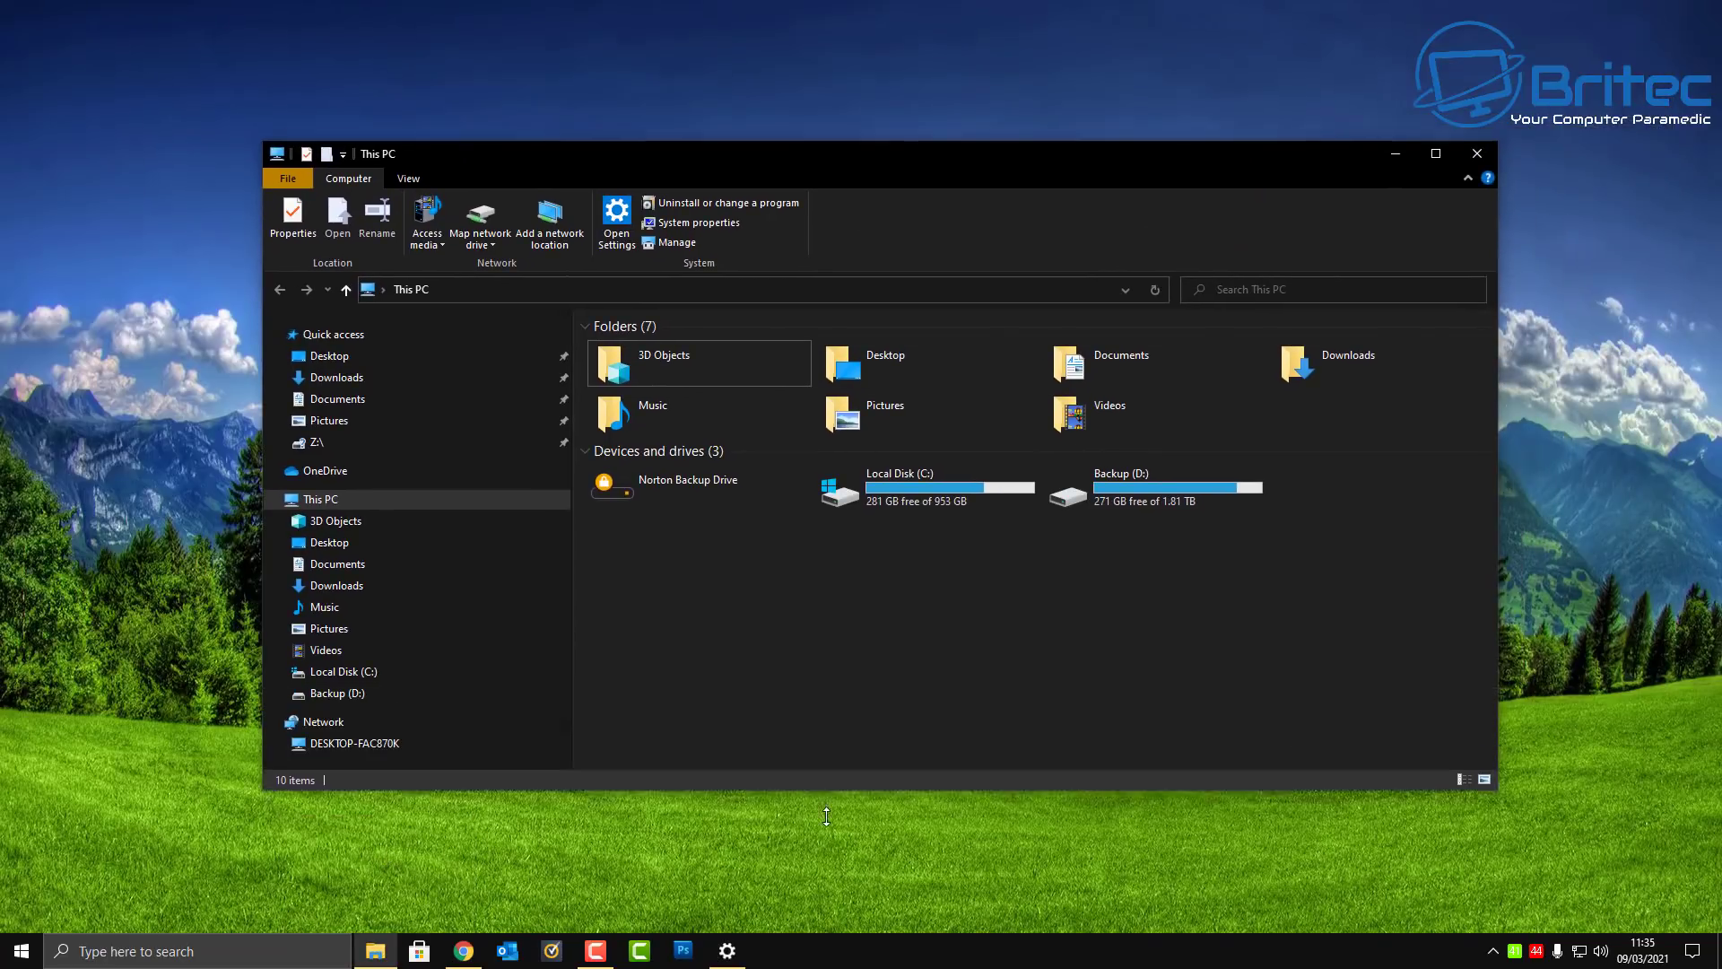
{"action": "left_click_drag", "start_coordinate": [870, 165], "coordinate": [863, 108]}
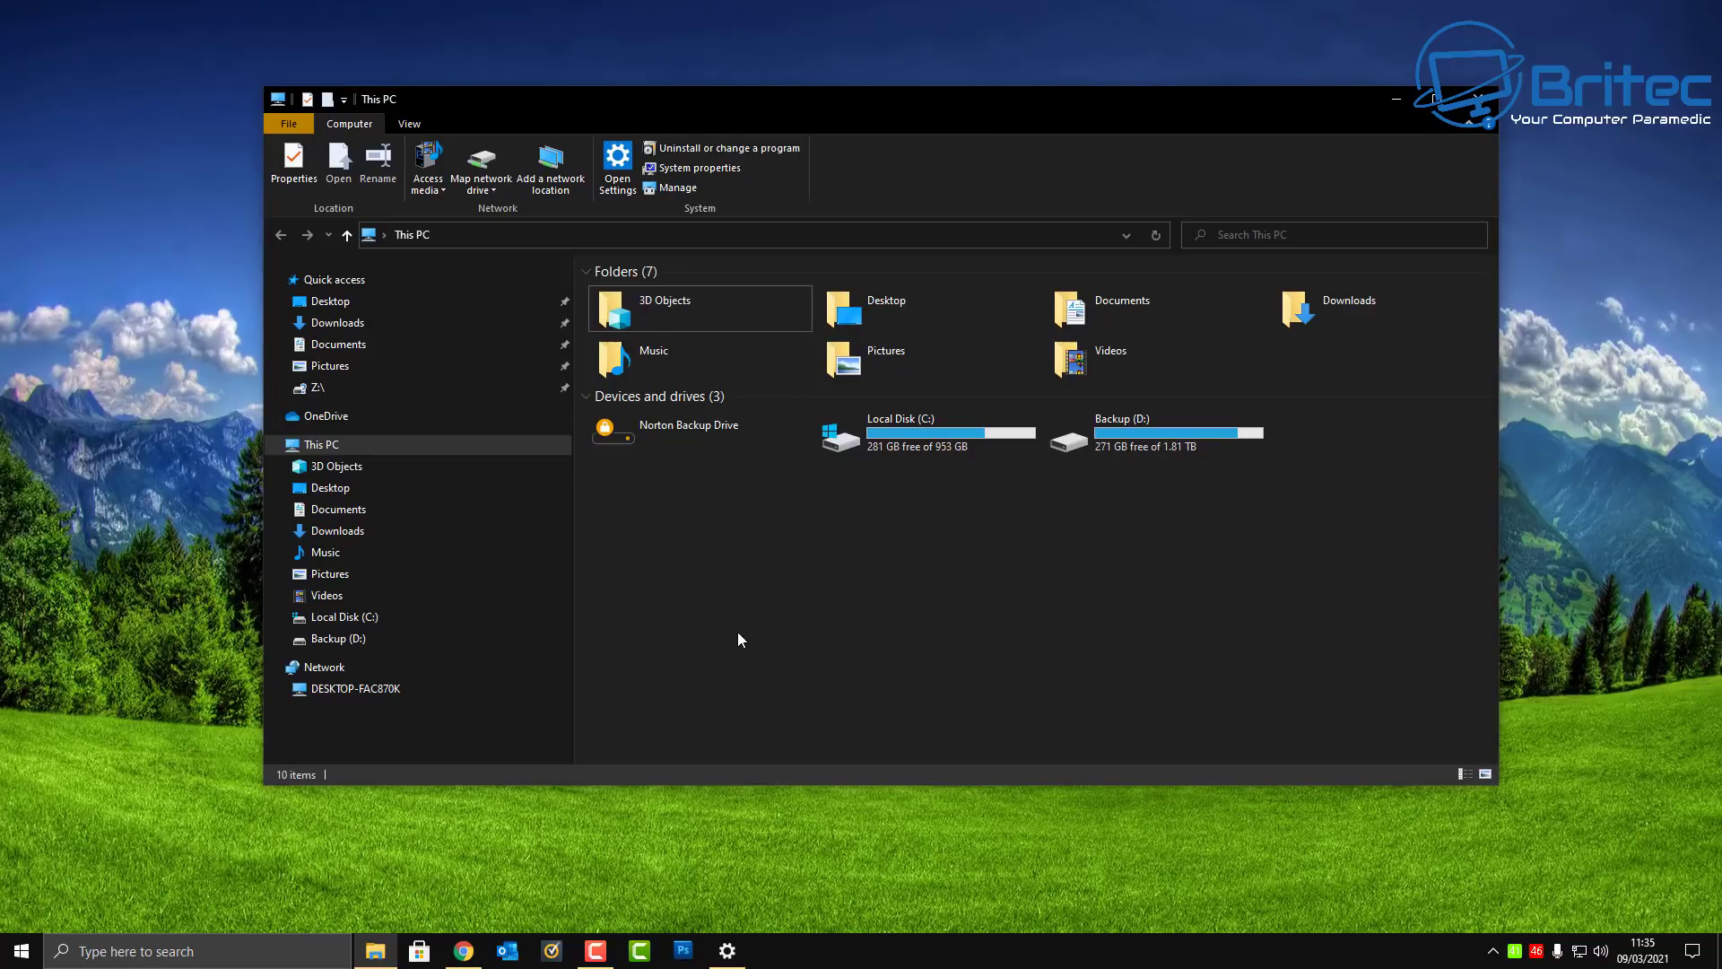
- Close File Explorer and go to Settings > Personalisation > Colours
{"action": "left_click", "coordinate": [1478, 99]}
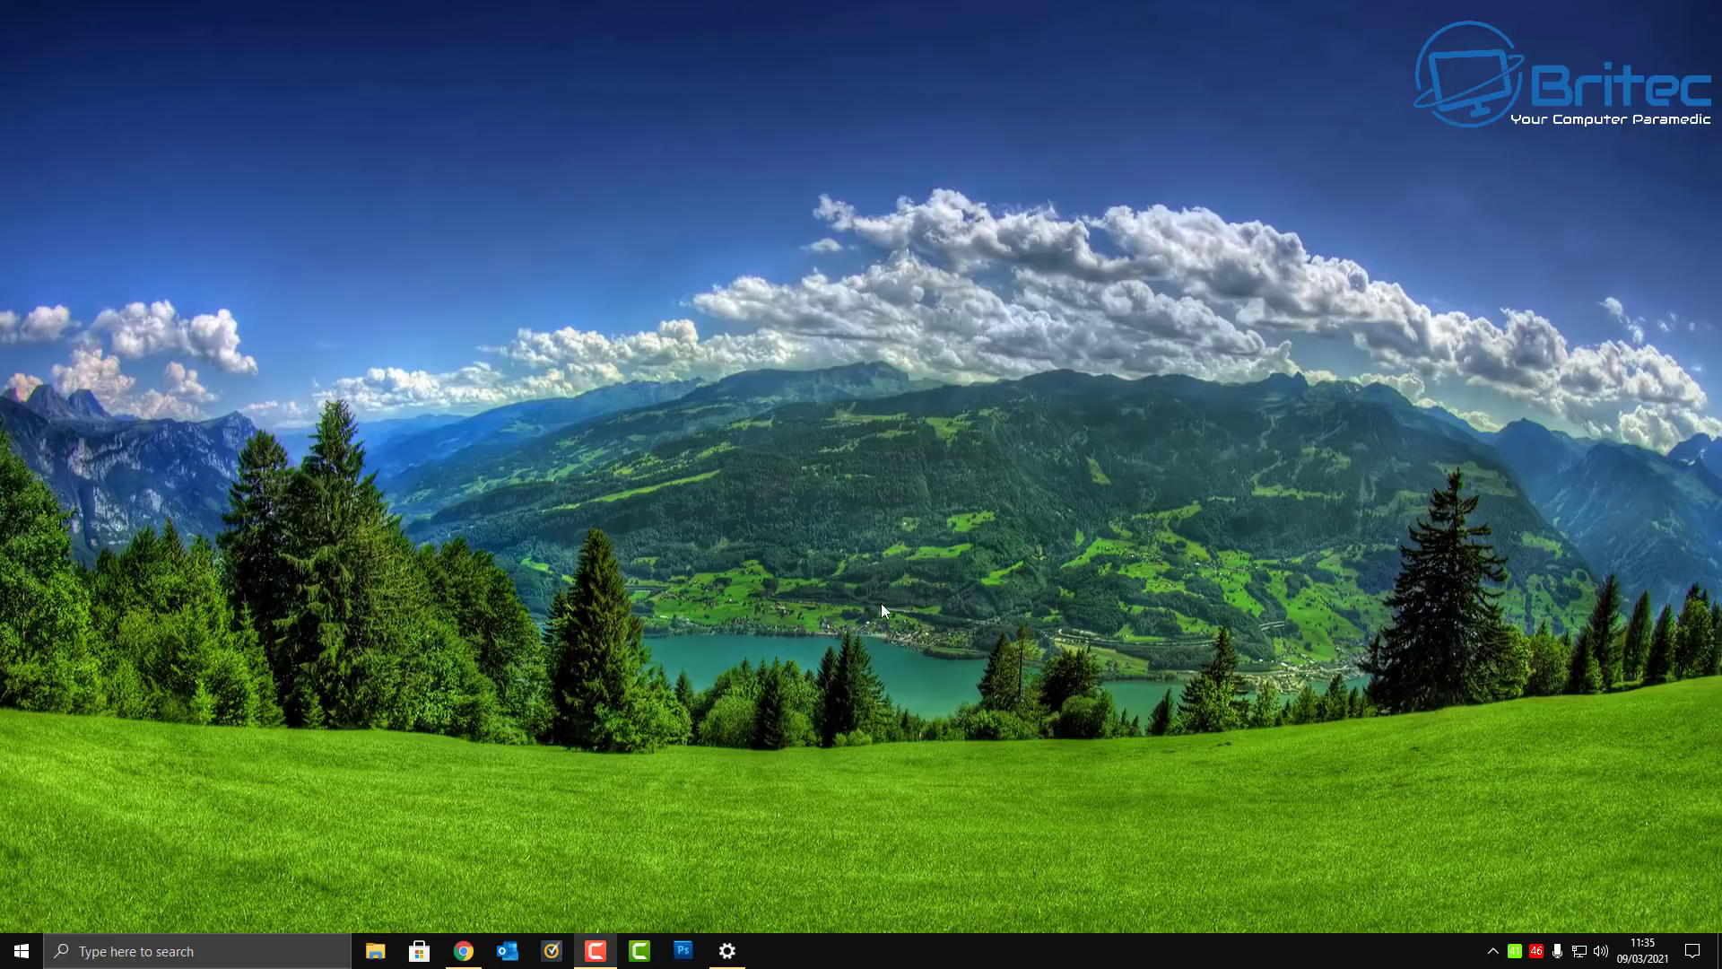
{"action": "left_click", "coordinate": [21, 950]}
{"action": "left_click", "coordinate": [22, 867]}
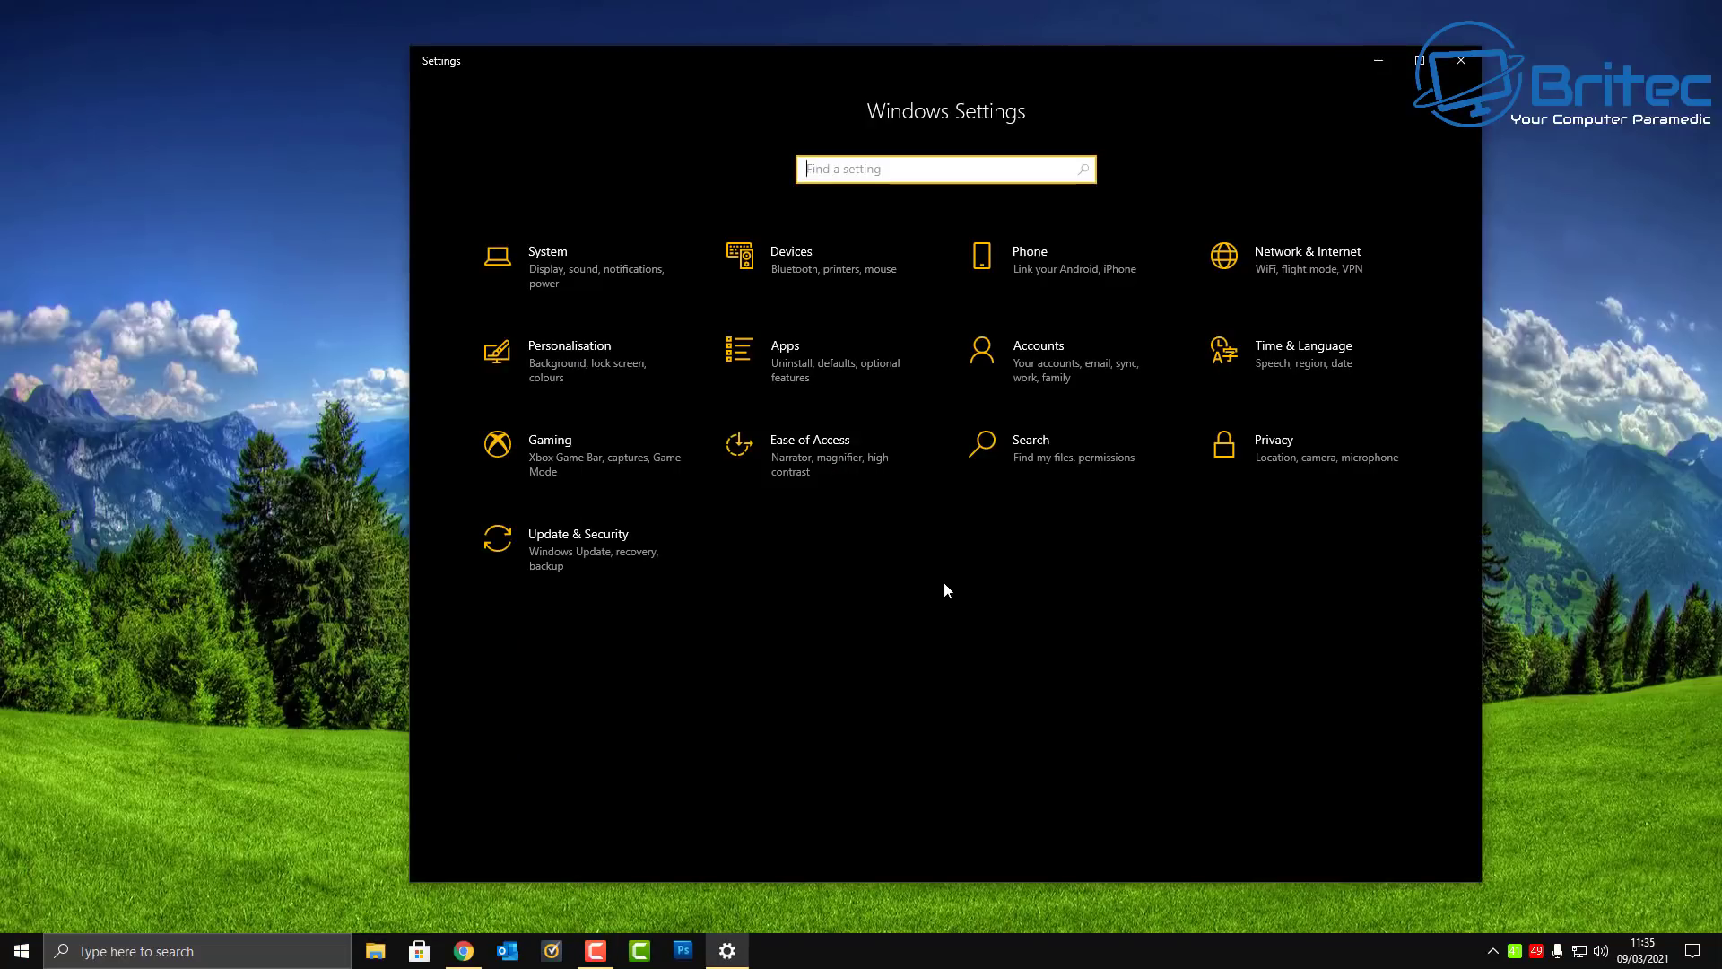
{"action": "left_click", "coordinate": [577, 360]}
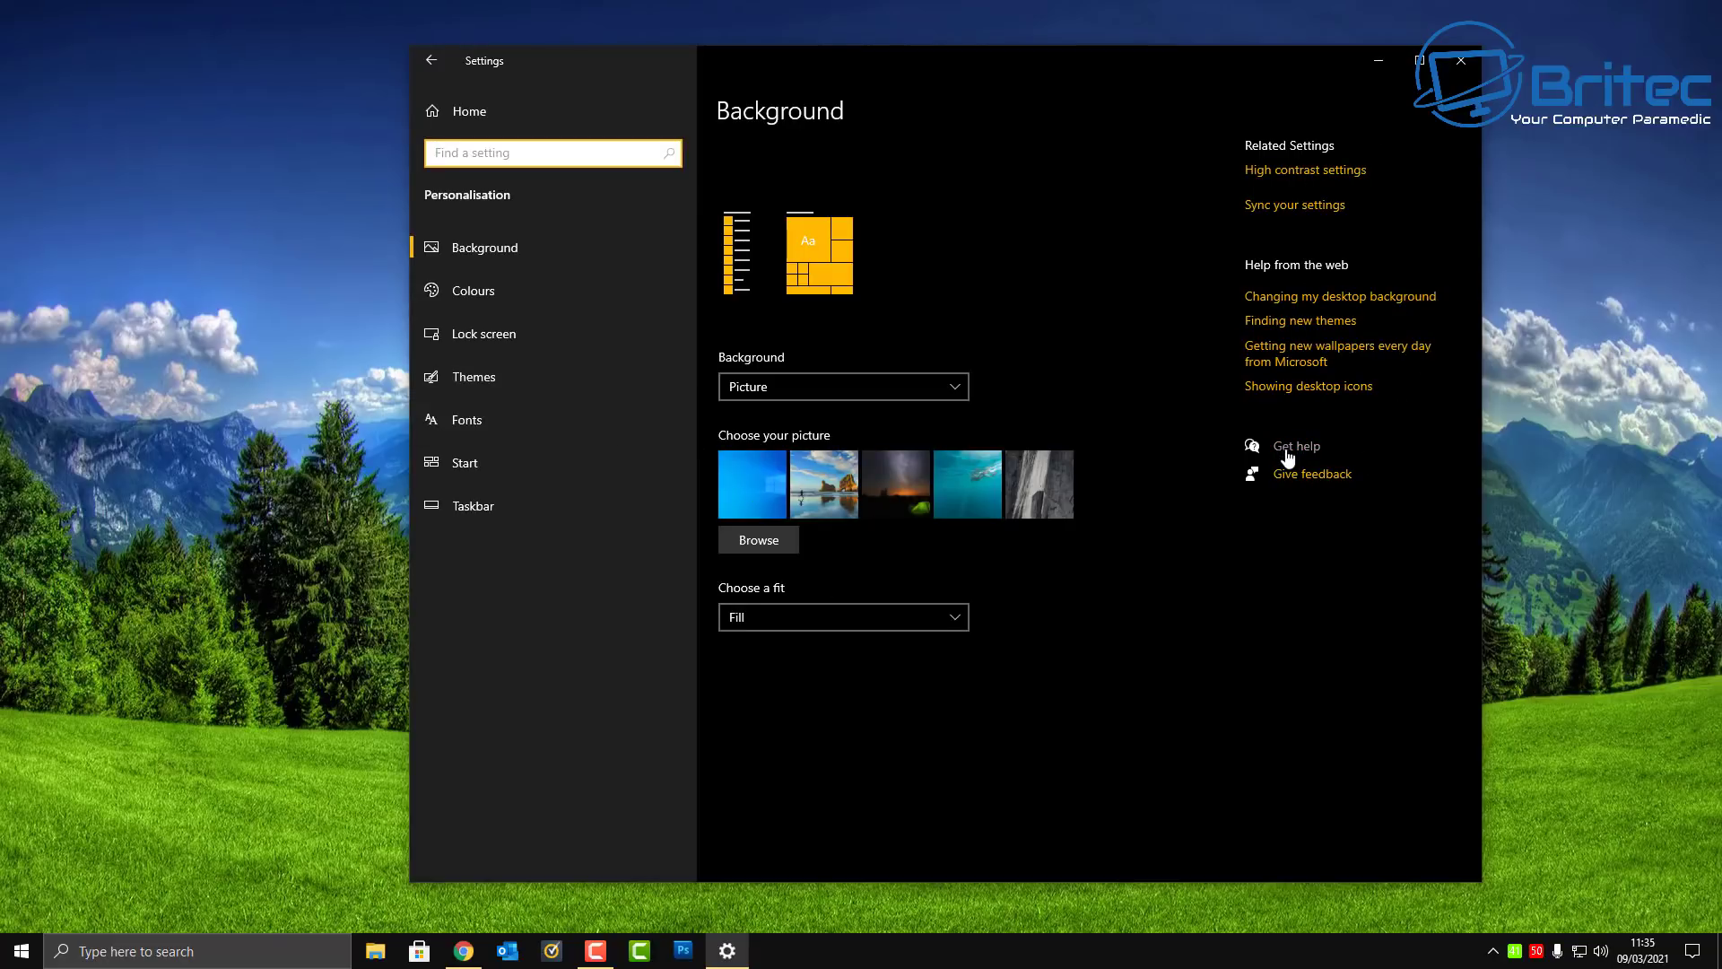
{"action": "left_click", "coordinate": [464, 291]}
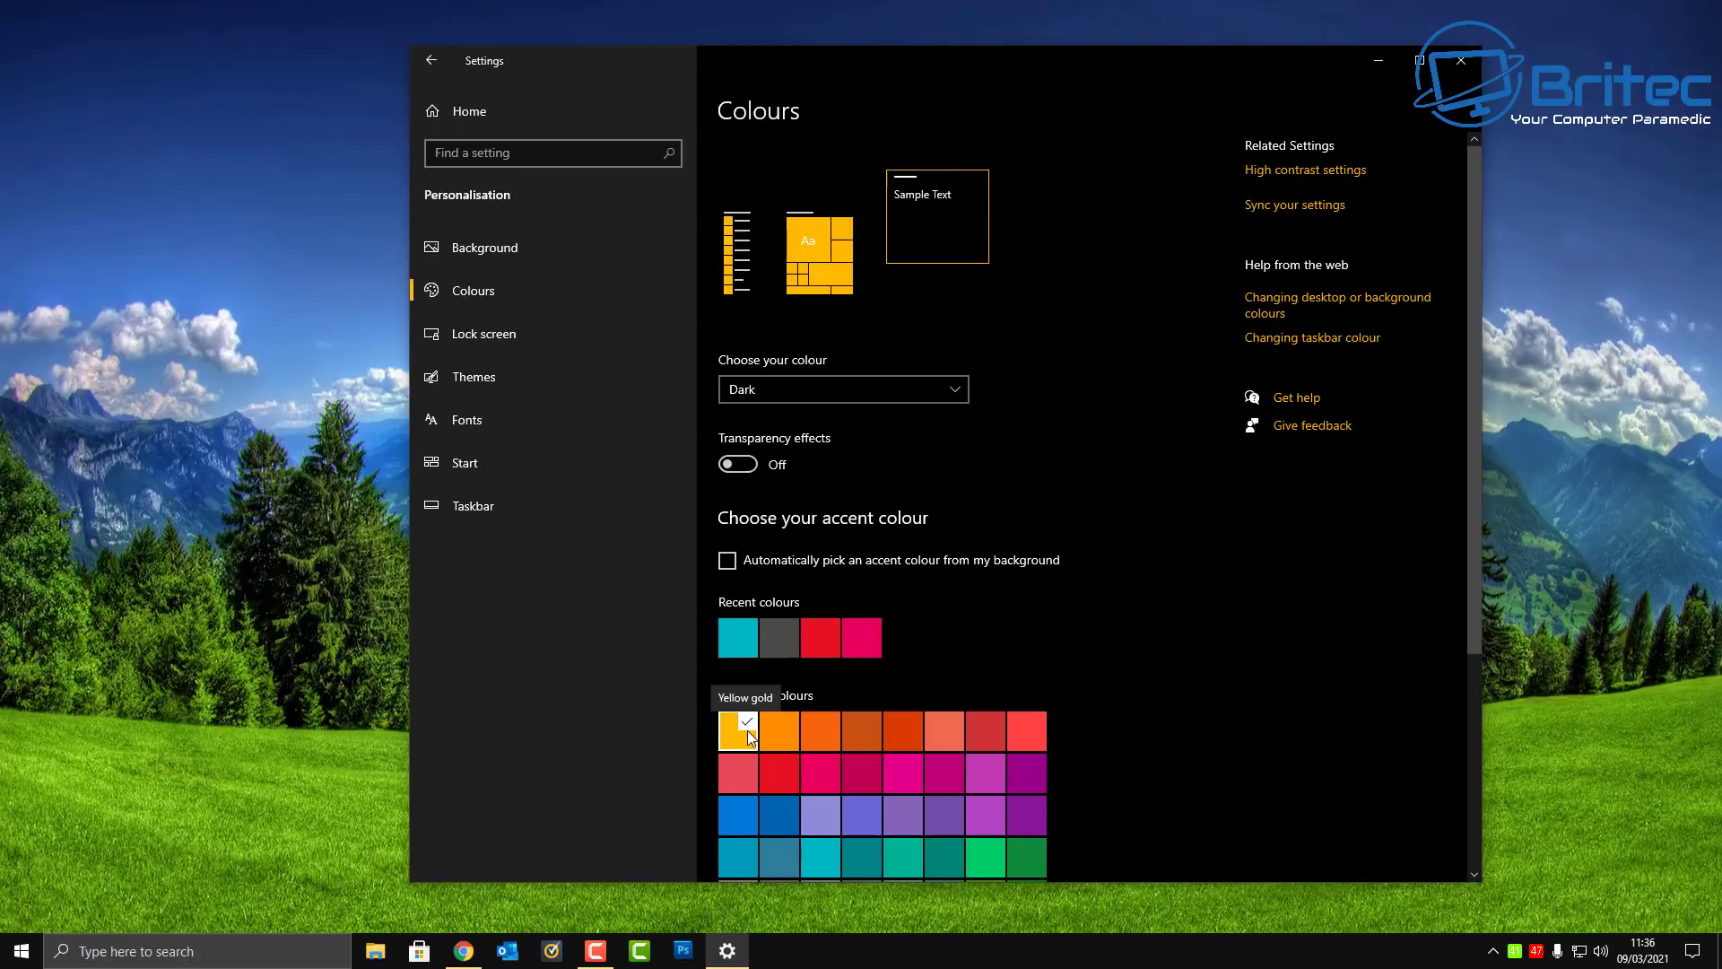
{"action": "left_click", "coordinate": [957, 388]}
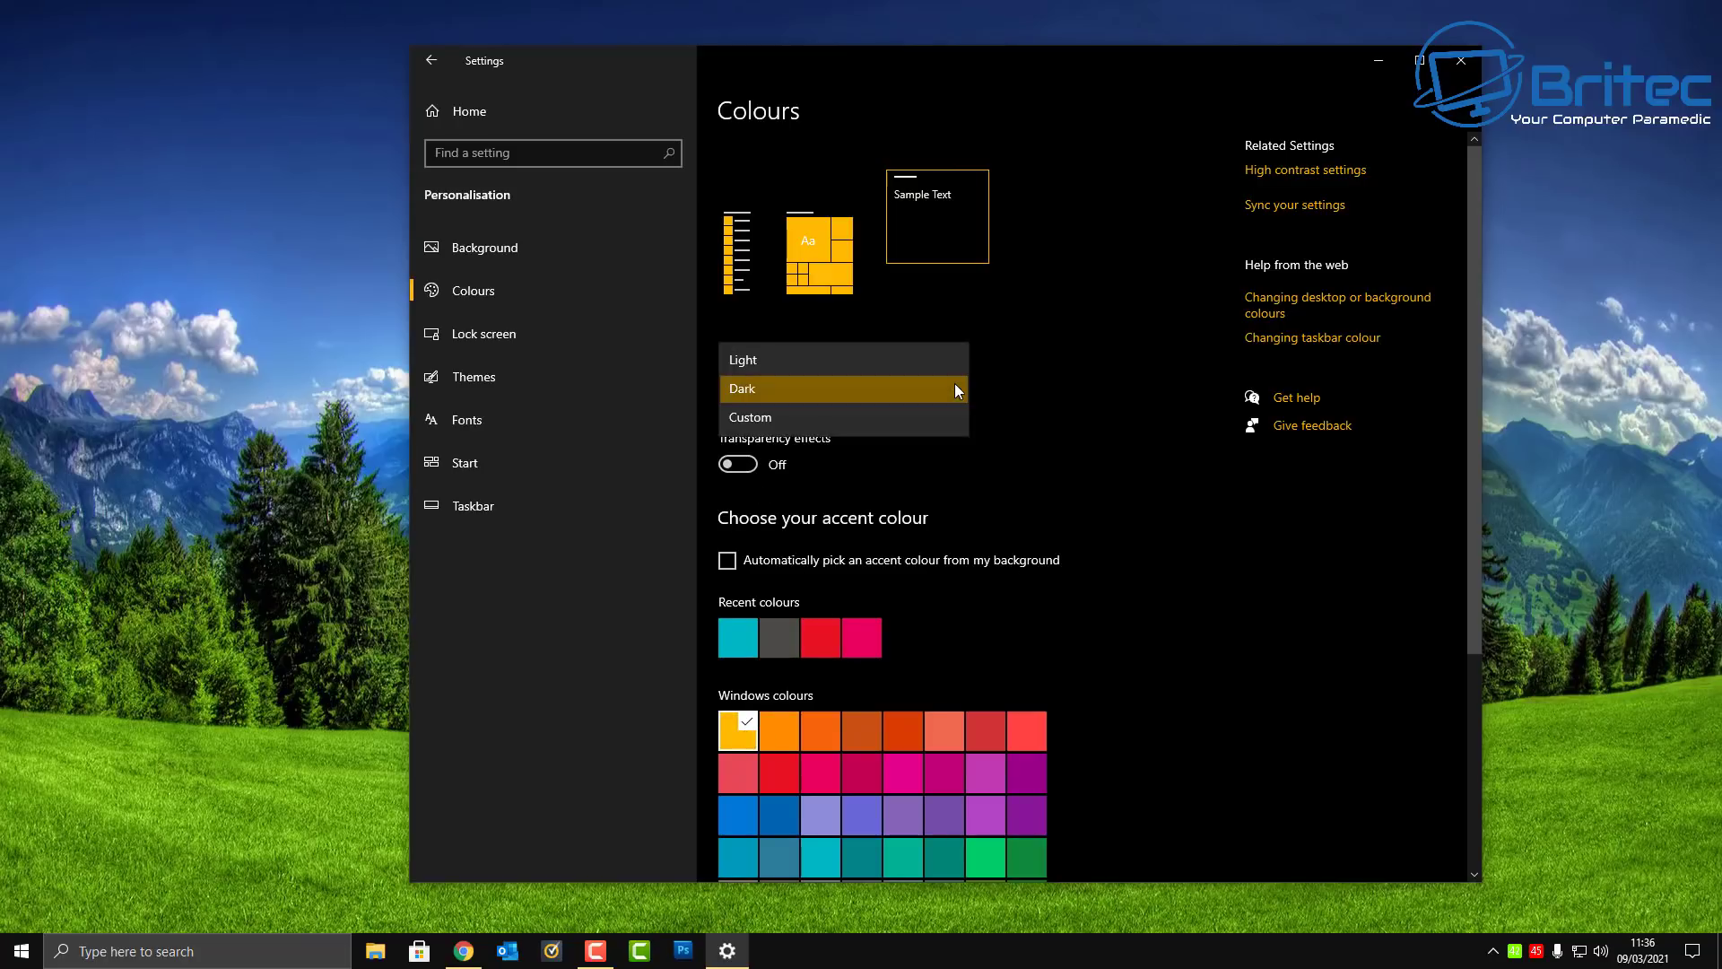
{"action": "left_click", "coordinate": [755, 360]}
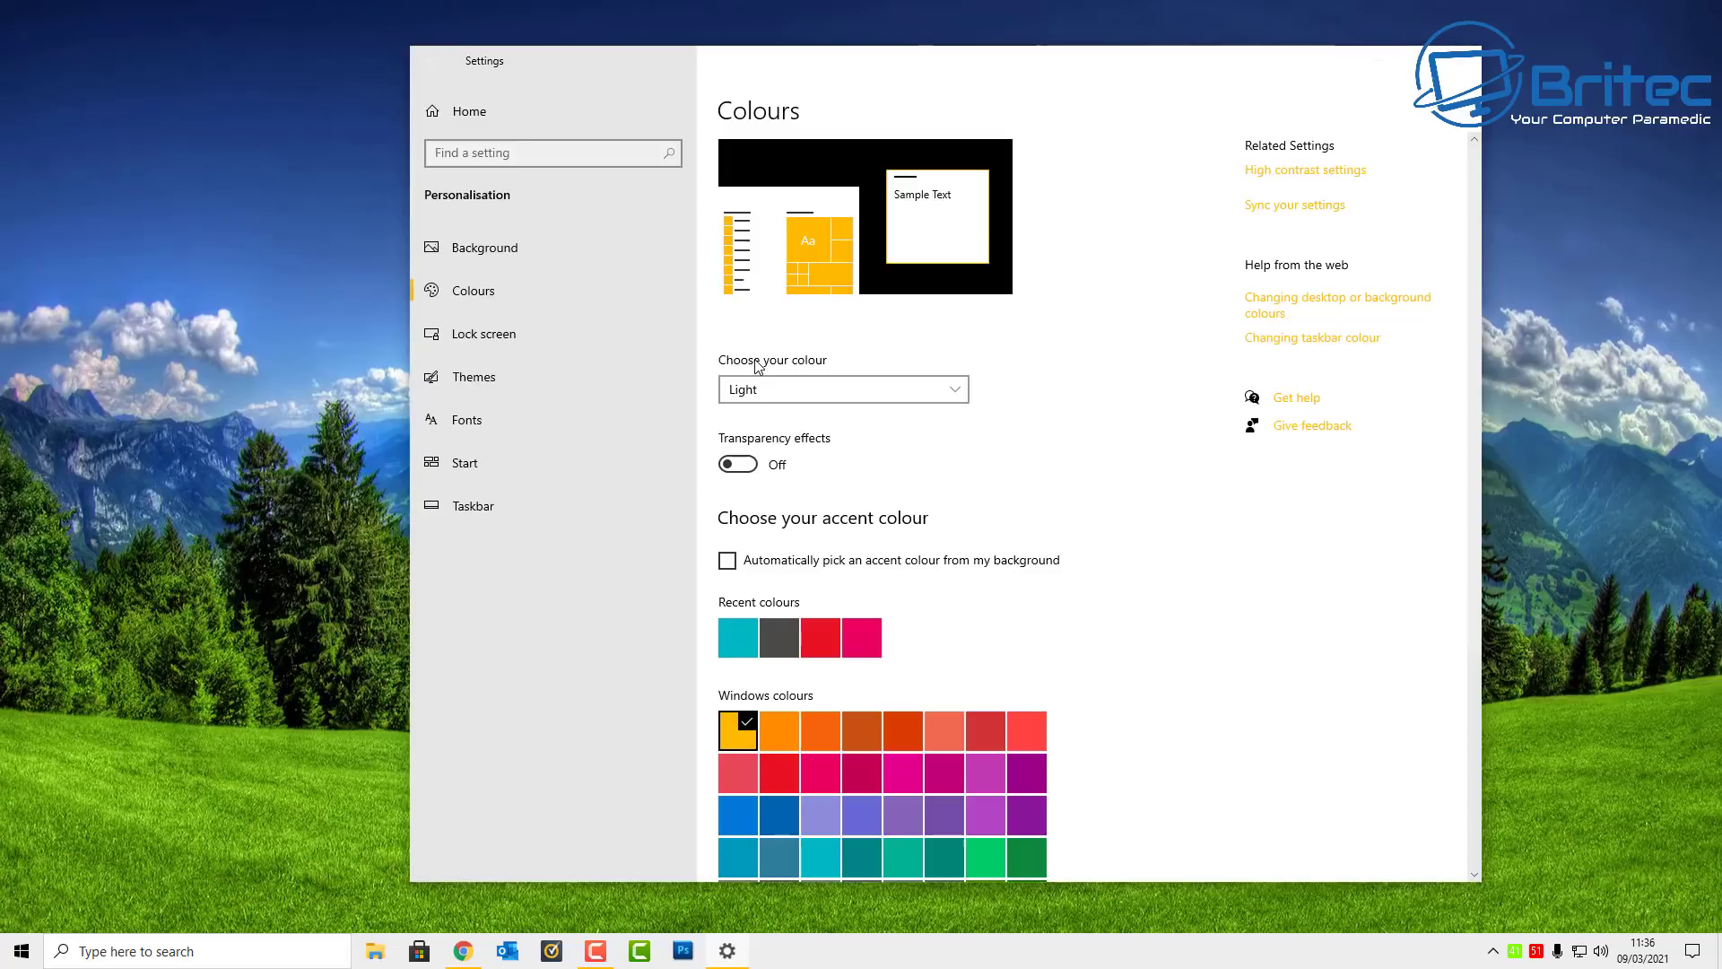
{"action": "left_click", "coordinate": [753, 390]}
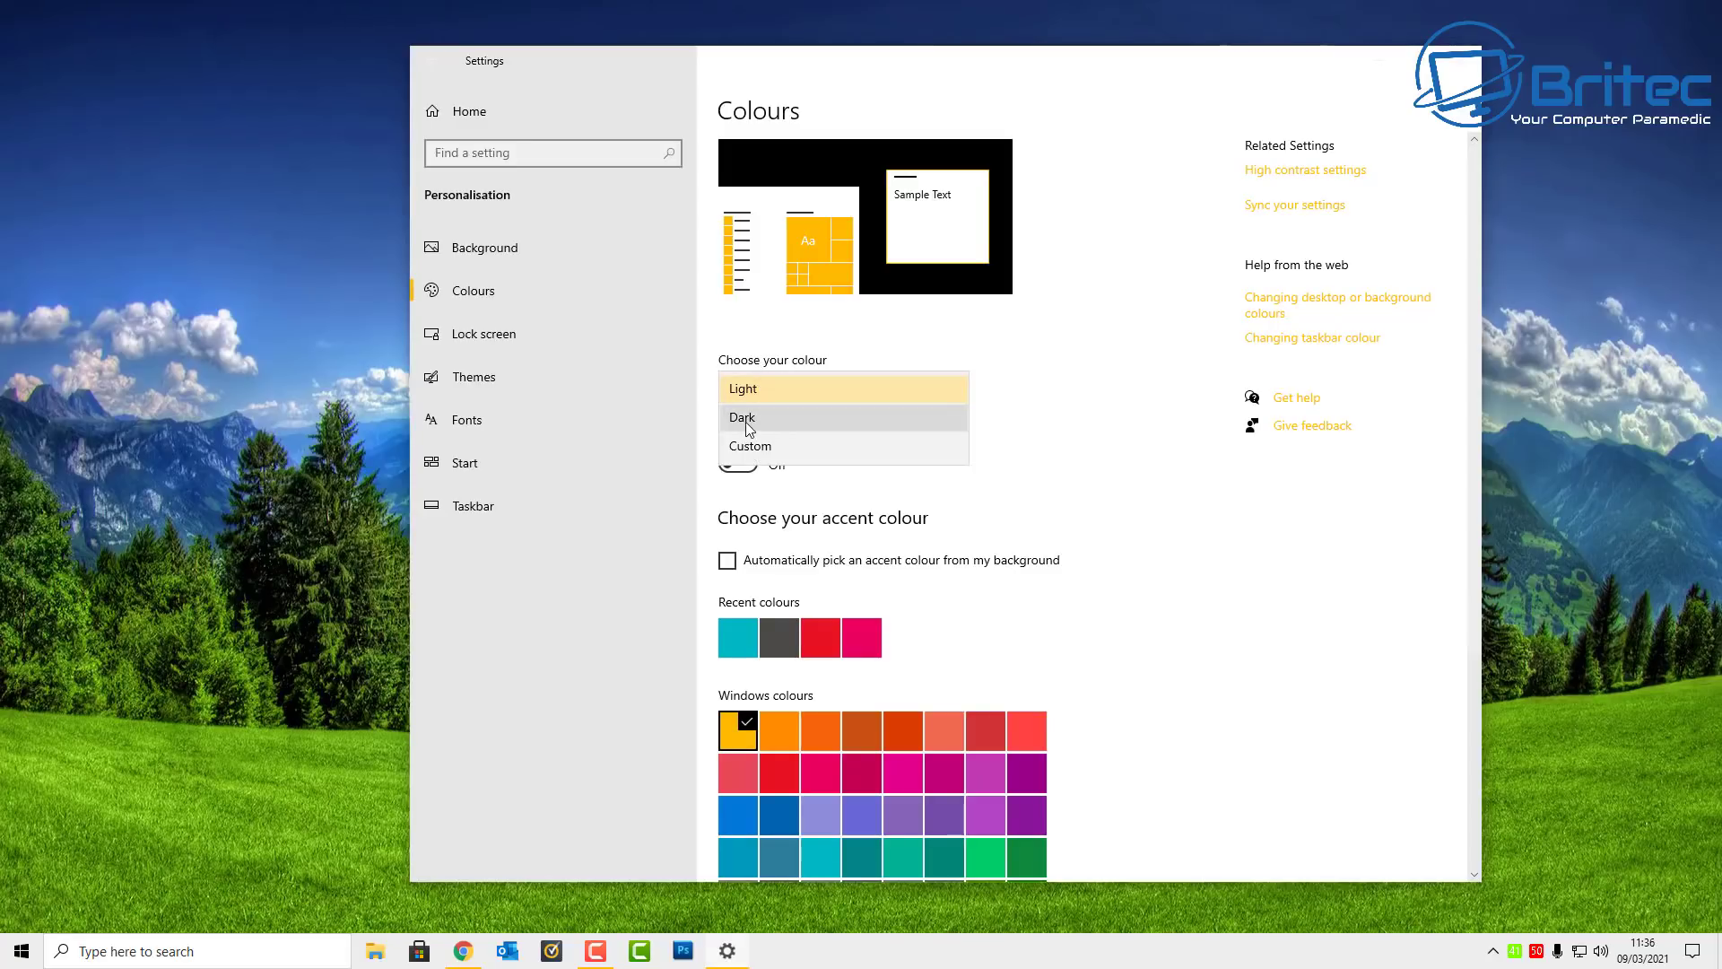
{"action": "left_click", "coordinate": [746, 420]}
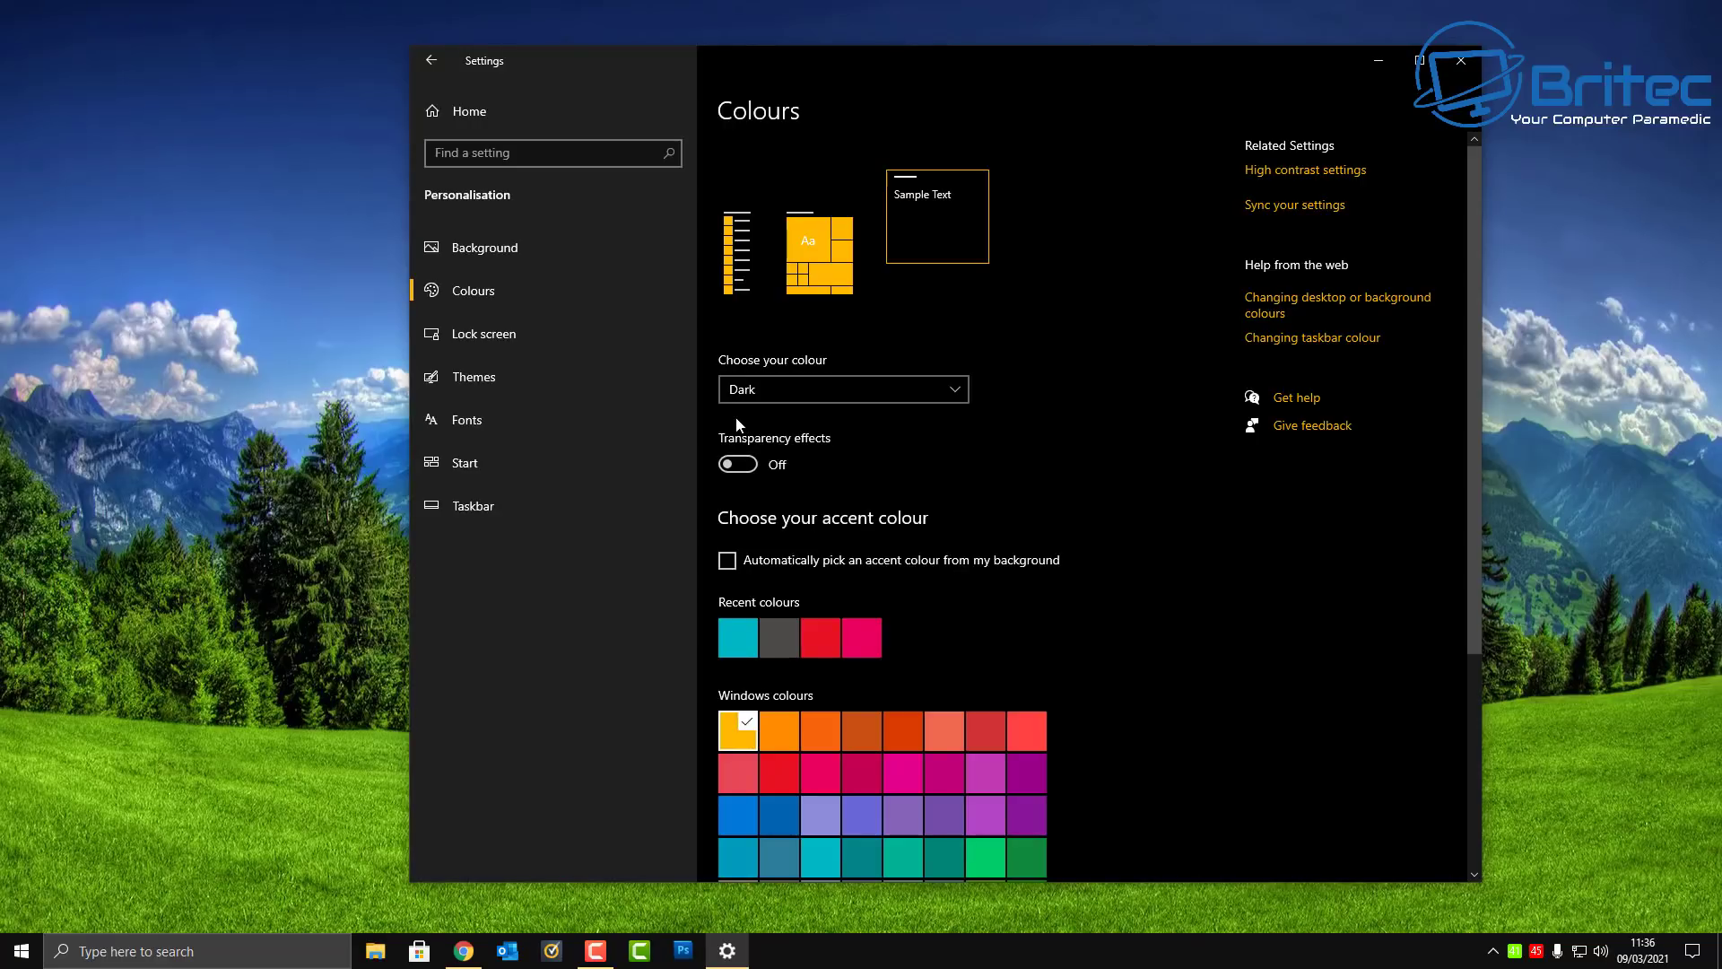
{"action": "left_click", "coordinate": [737, 464]}
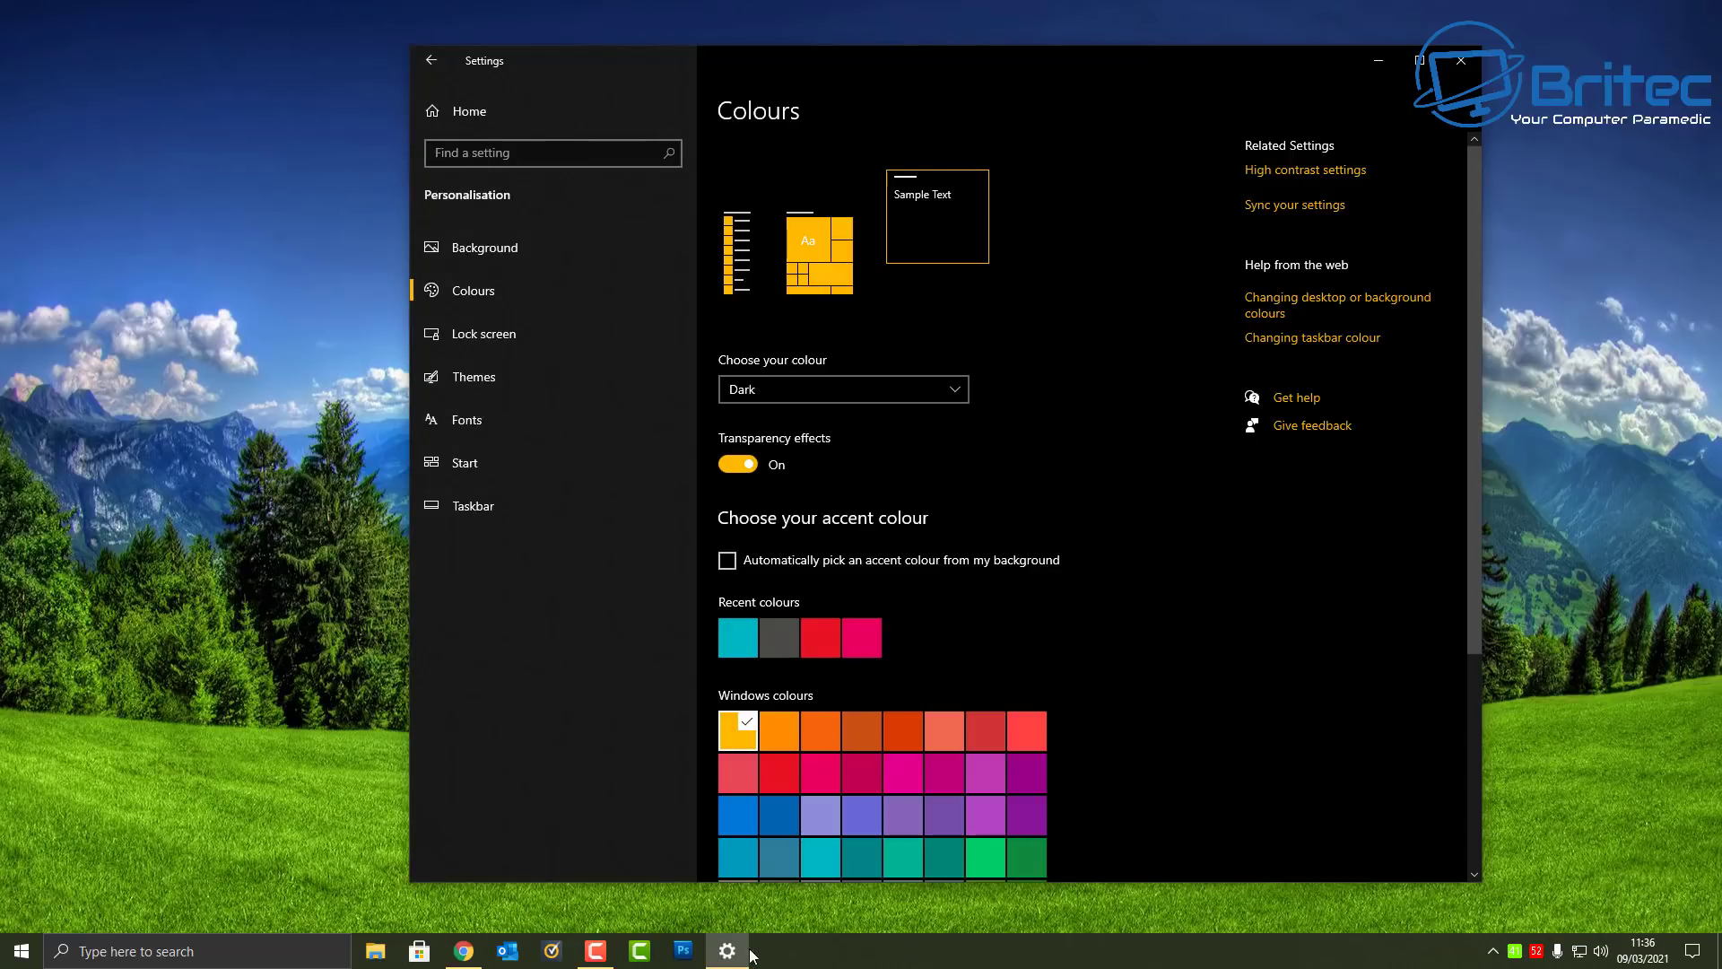
{"action": "left_click", "coordinate": [736, 464]}
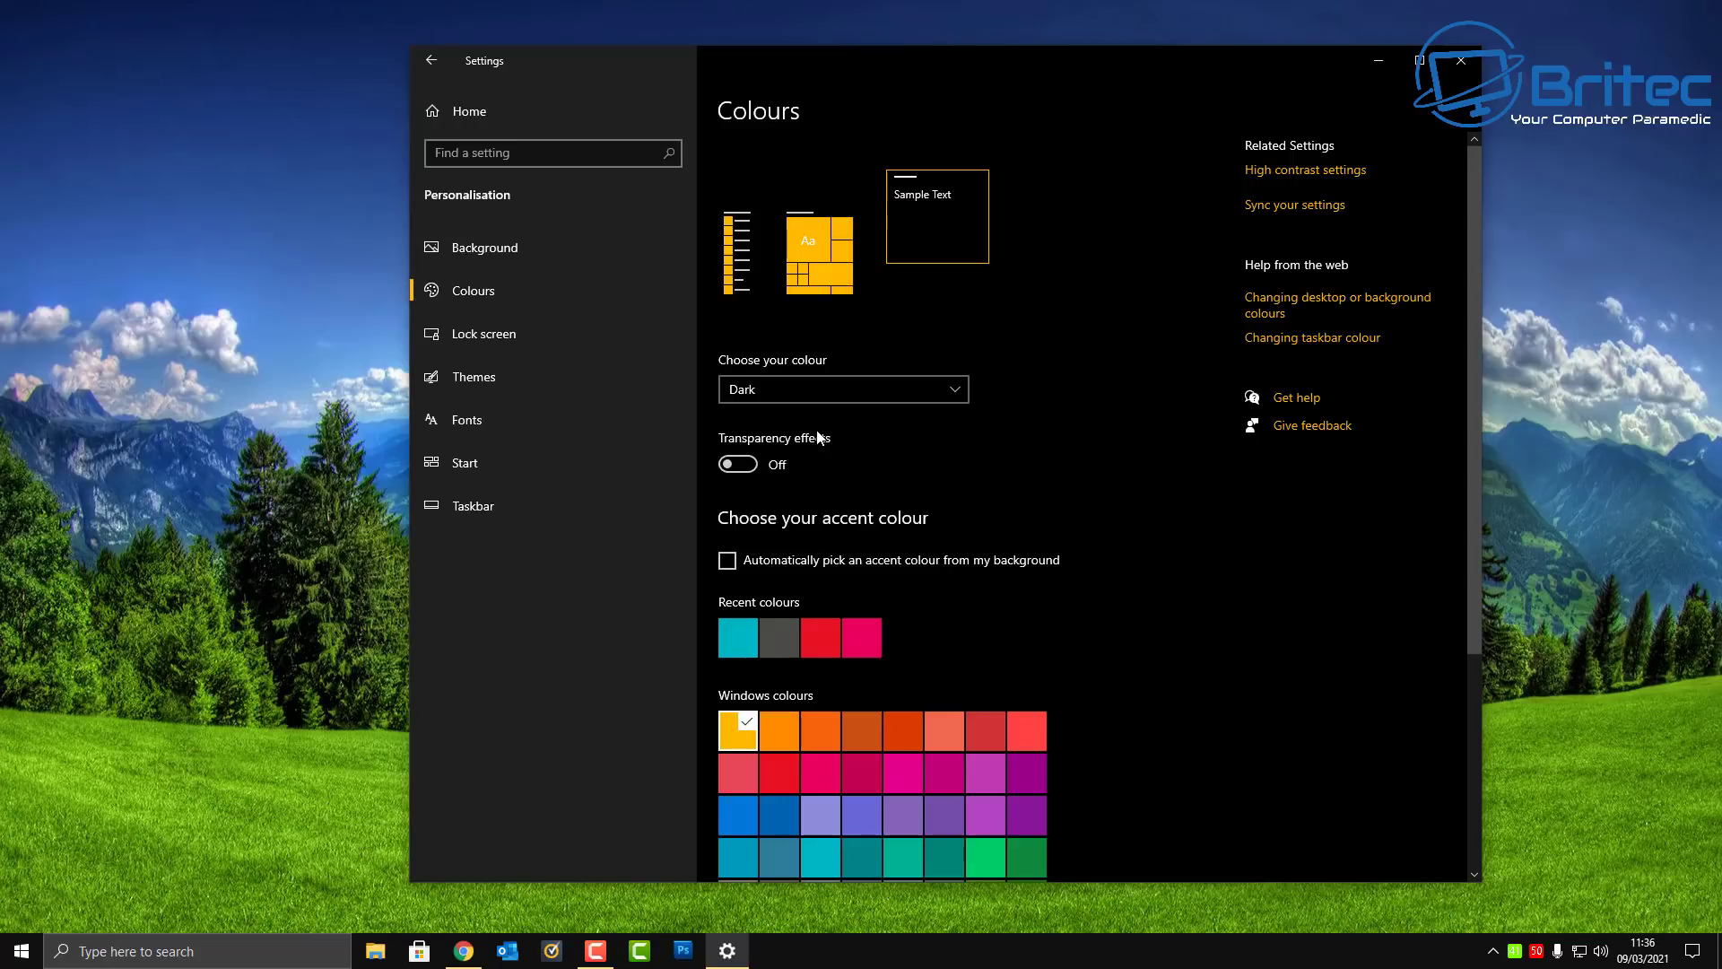
- Make red the Windows accent colour and check it in the Start menu
{"action": "scroll", "coordinate": [809, 480], "scroll_direction": "down", "scroll_amount": 3}
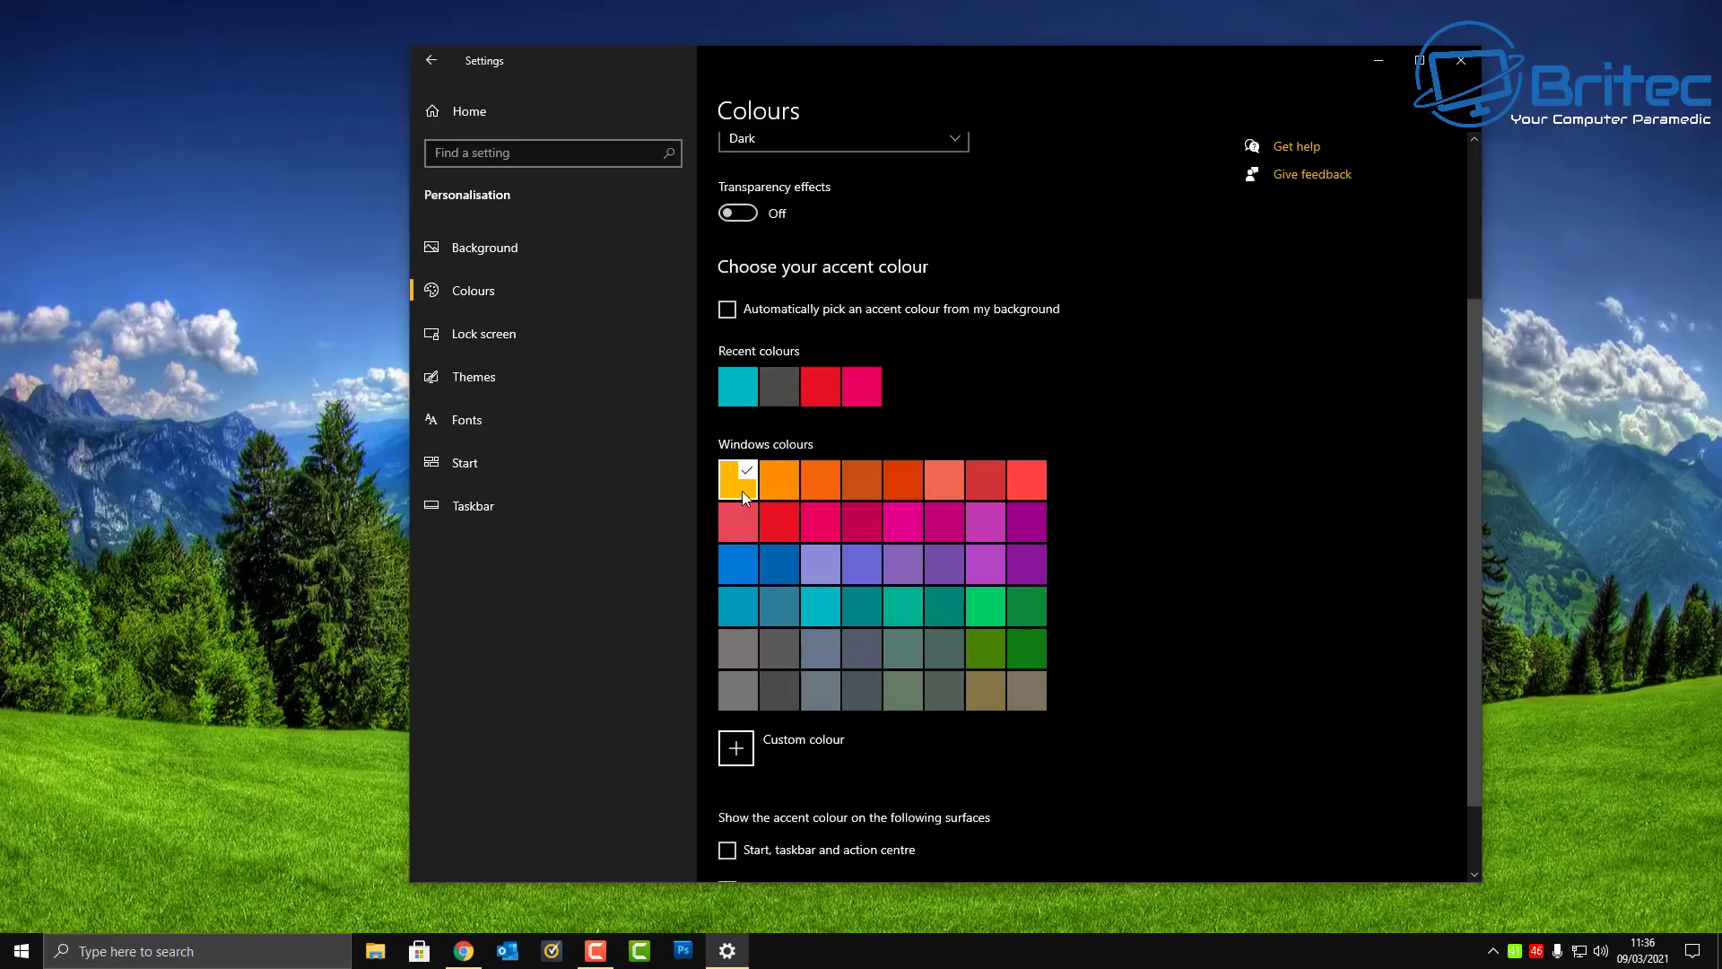
{"action": "scroll", "coordinate": [972, 626], "scroll_direction": "up", "scroll_amount": 3}
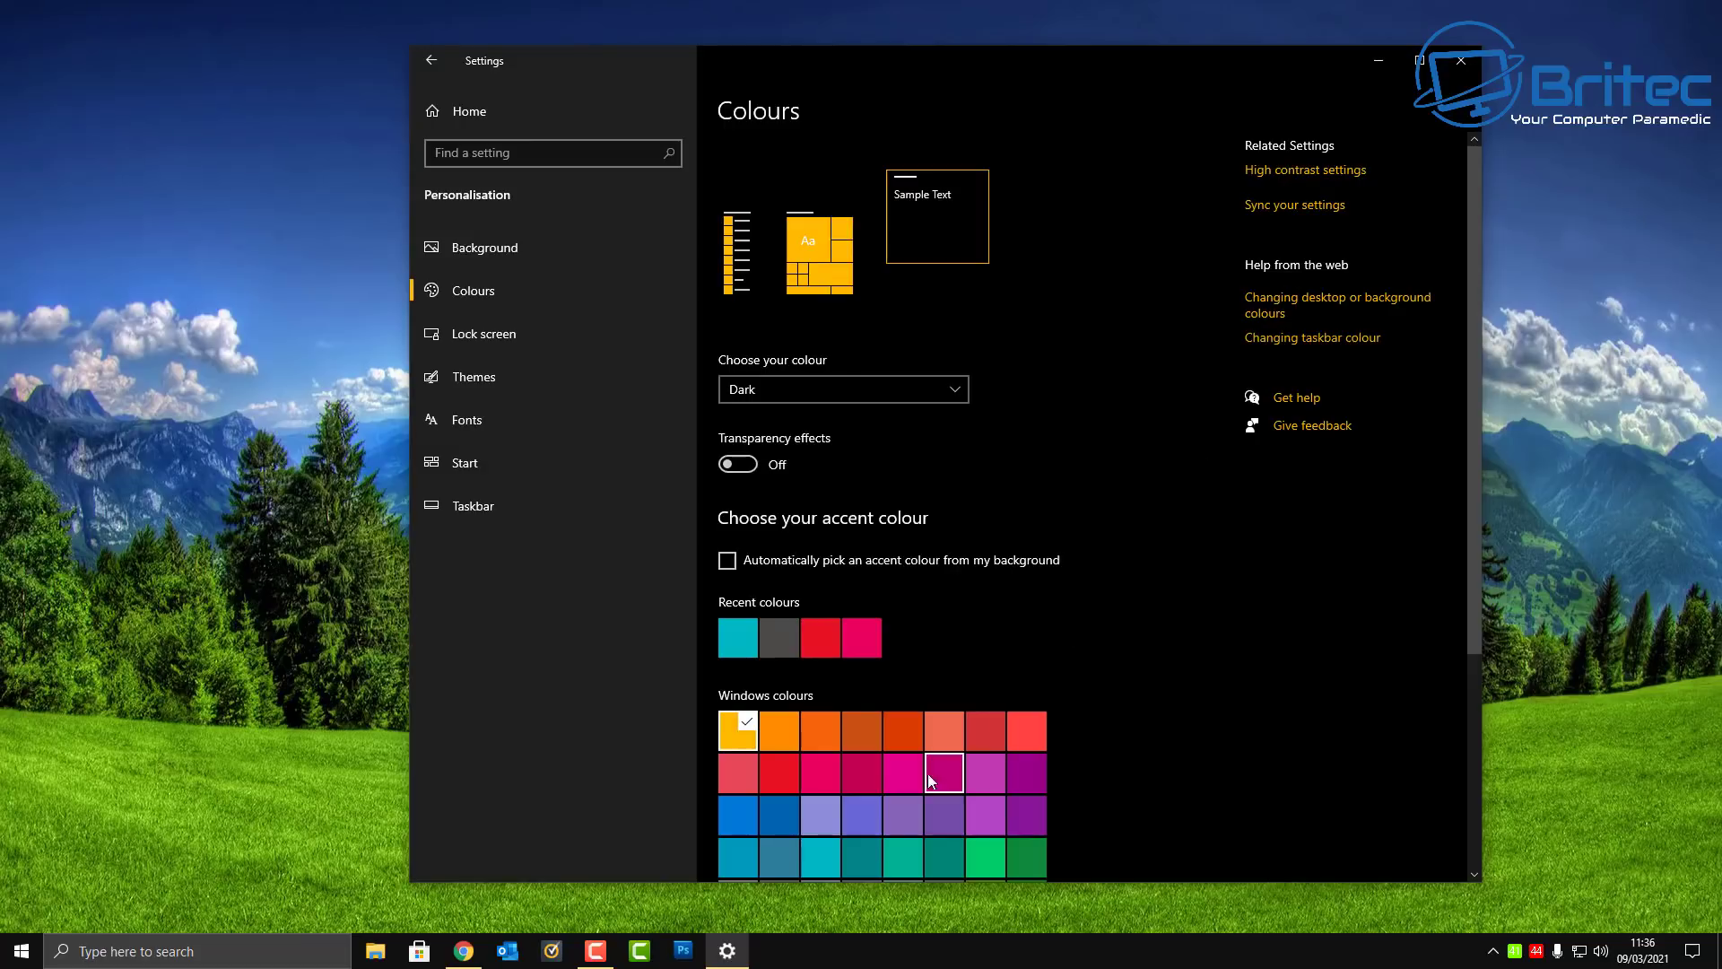
{"action": "left_click", "coordinate": [791, 783]}
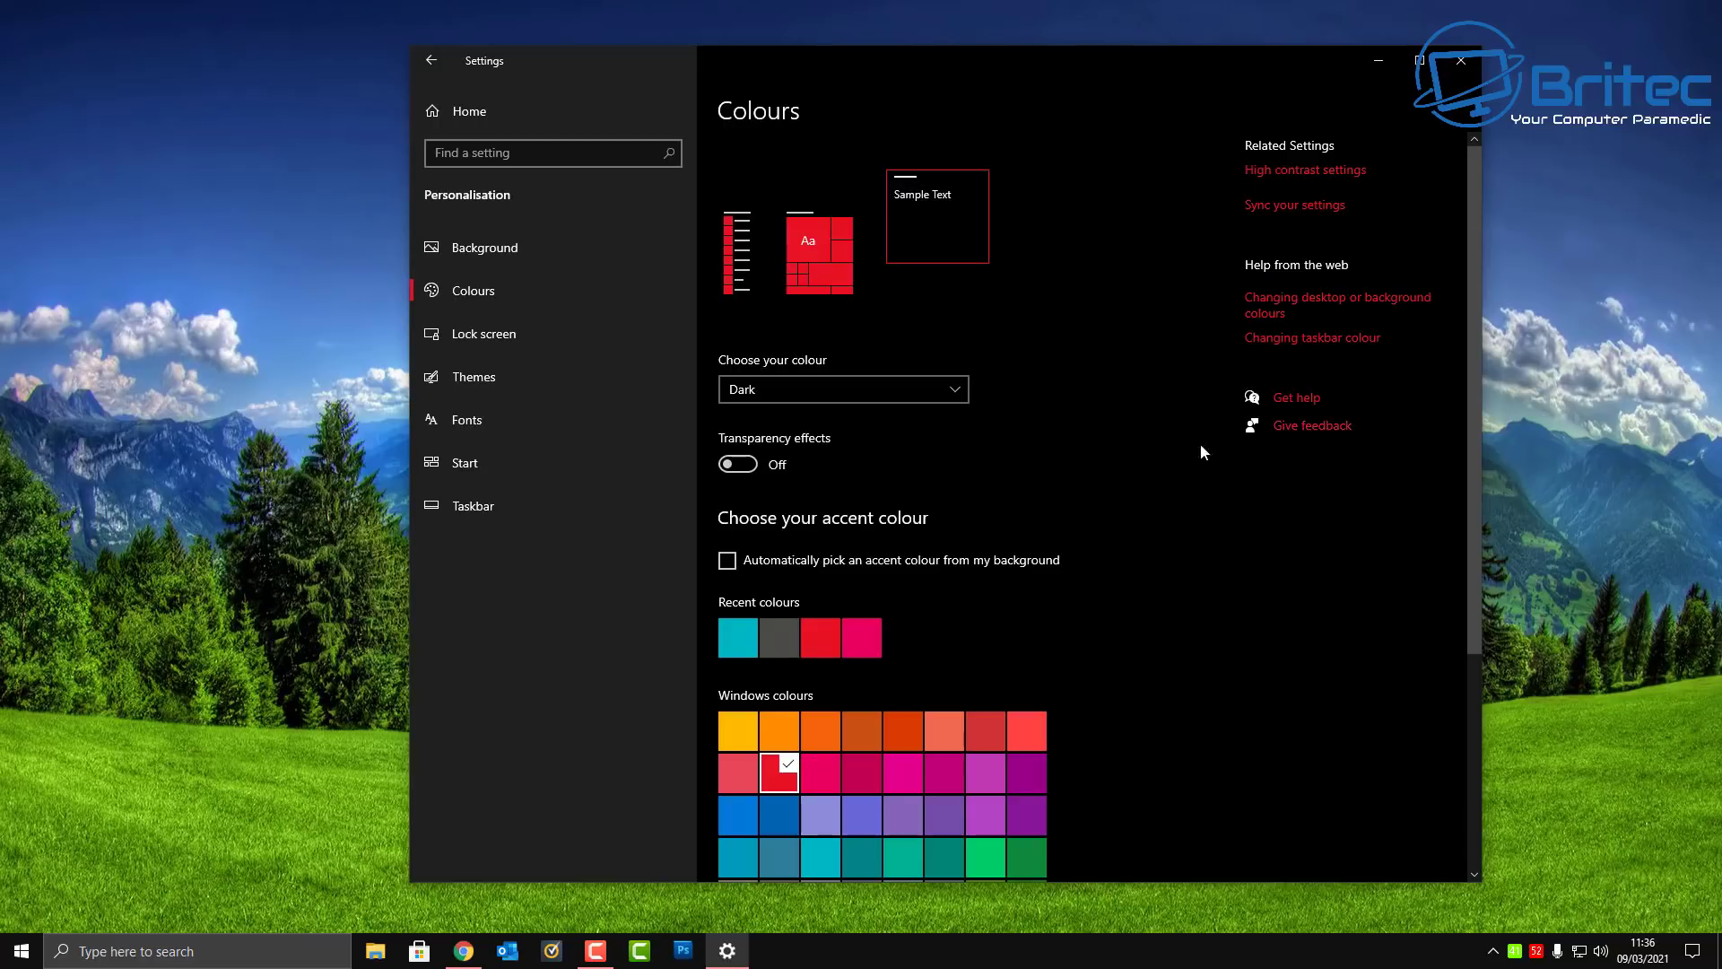
{"action": "left_click", "coordinate": [21, 950]}
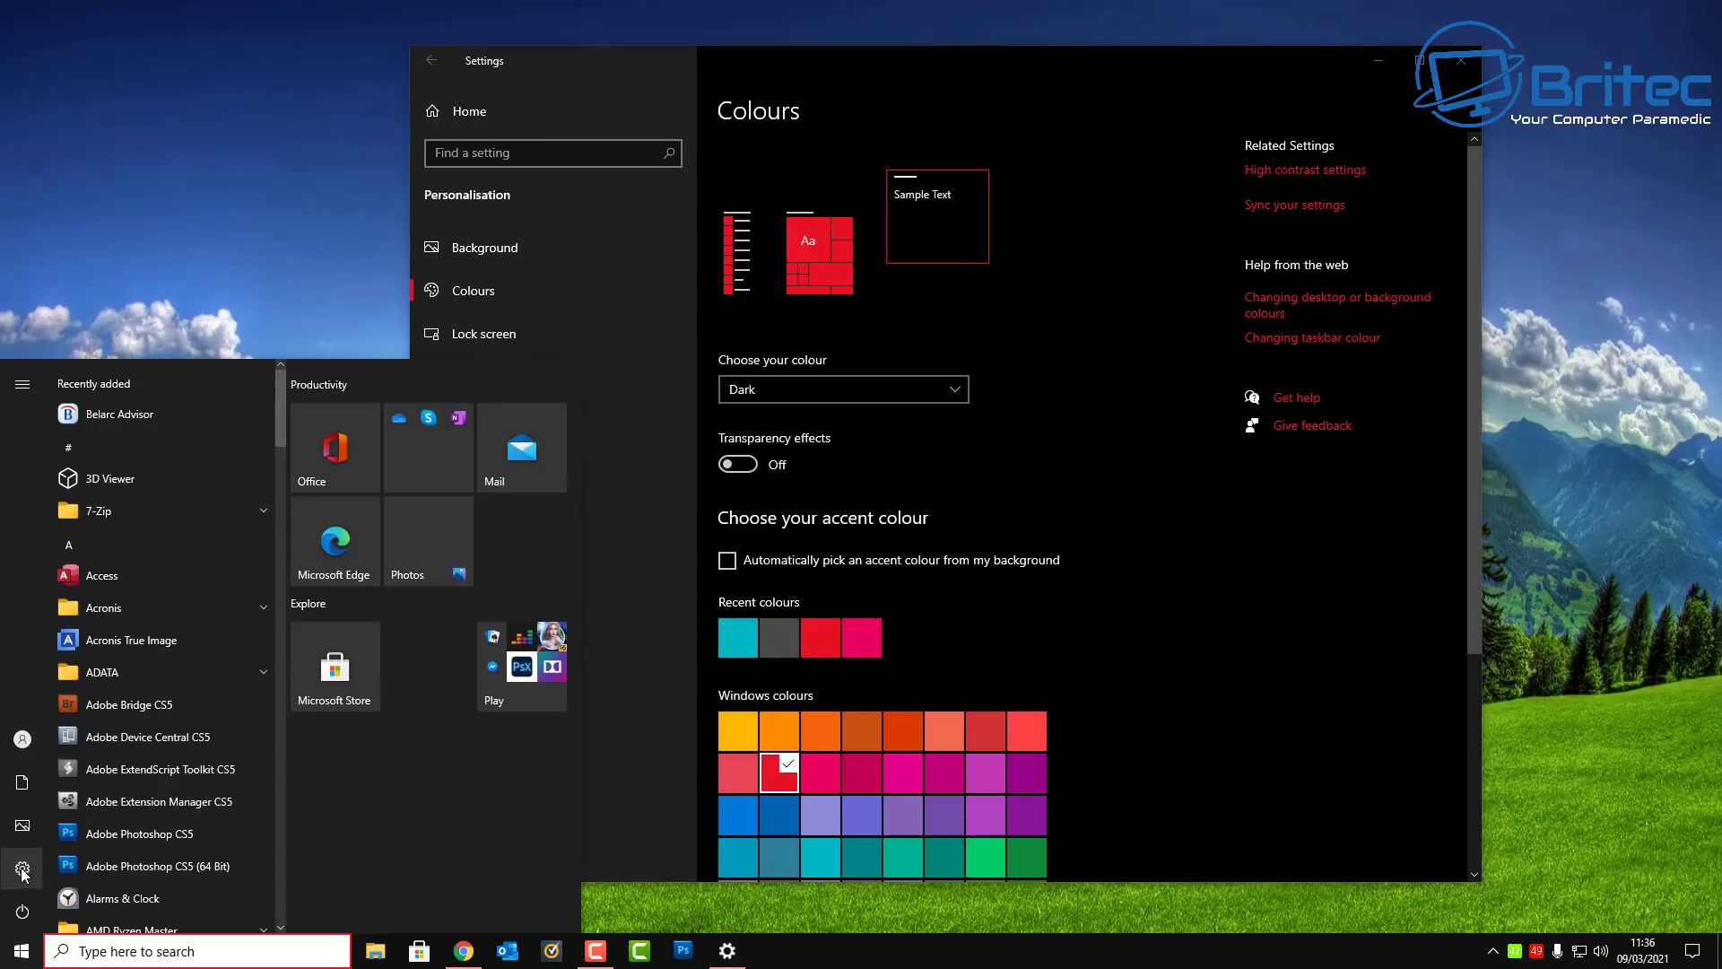
{"action": "key", "text": "Escape"}
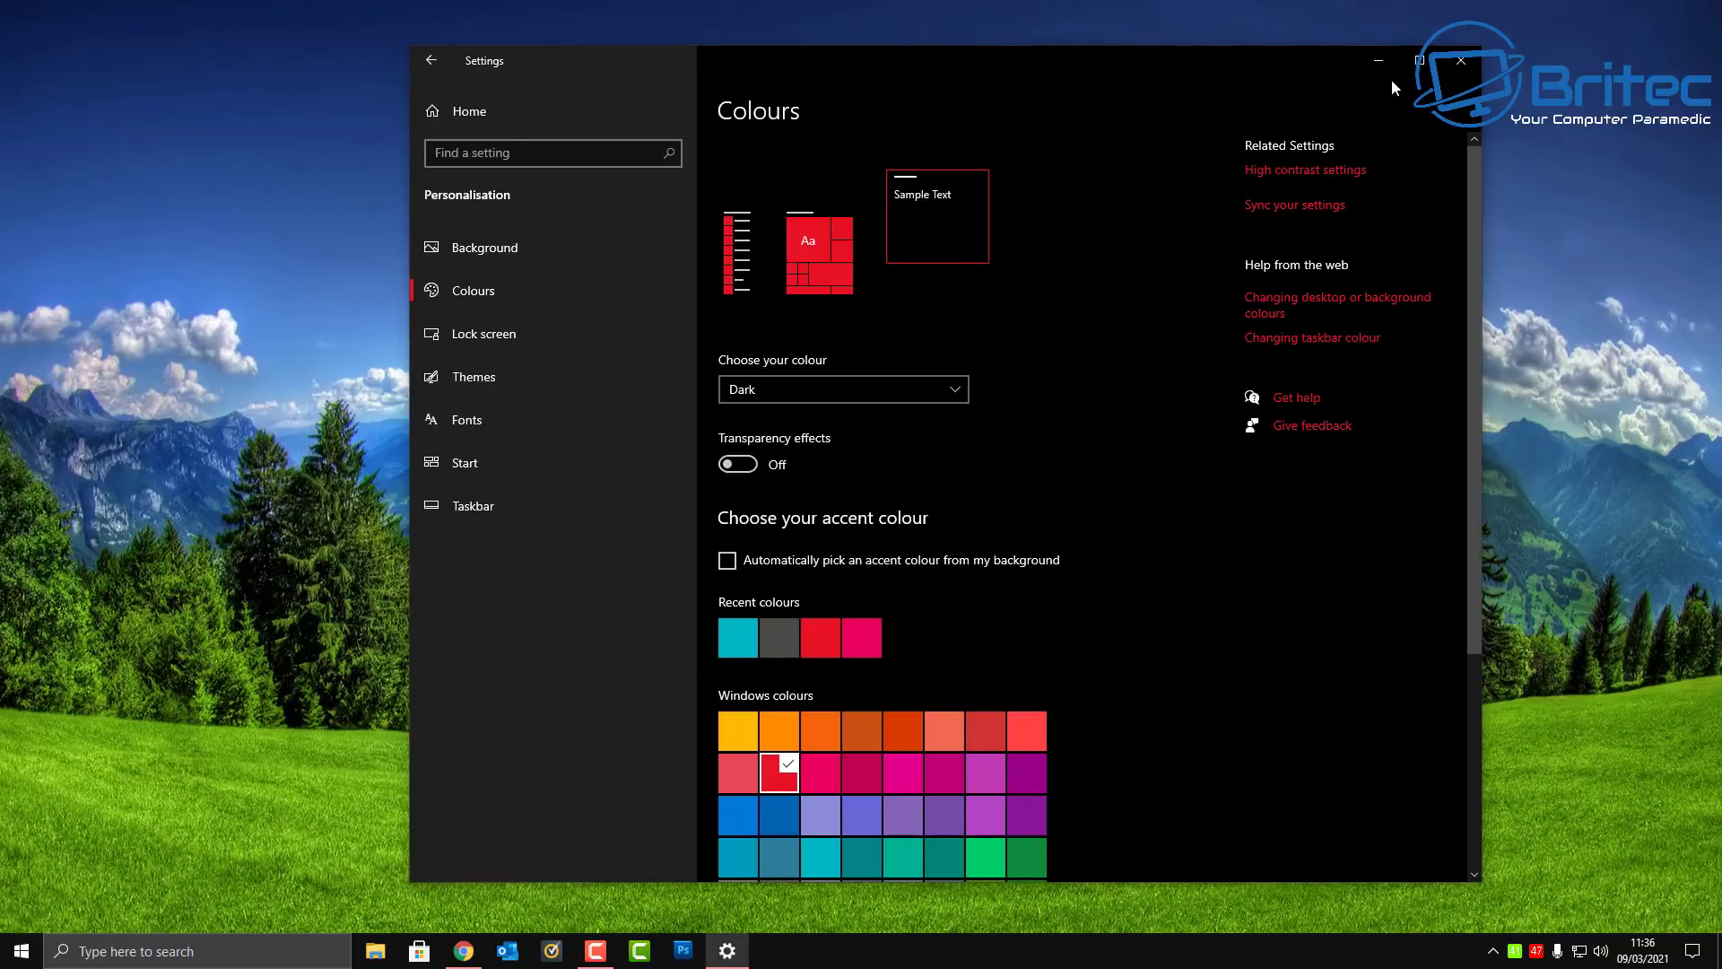
- Return via Home to Personalisation > Colours and pick the orange Gold accent swatch
{"action": "left_click", "coordinate": [479, 113]}
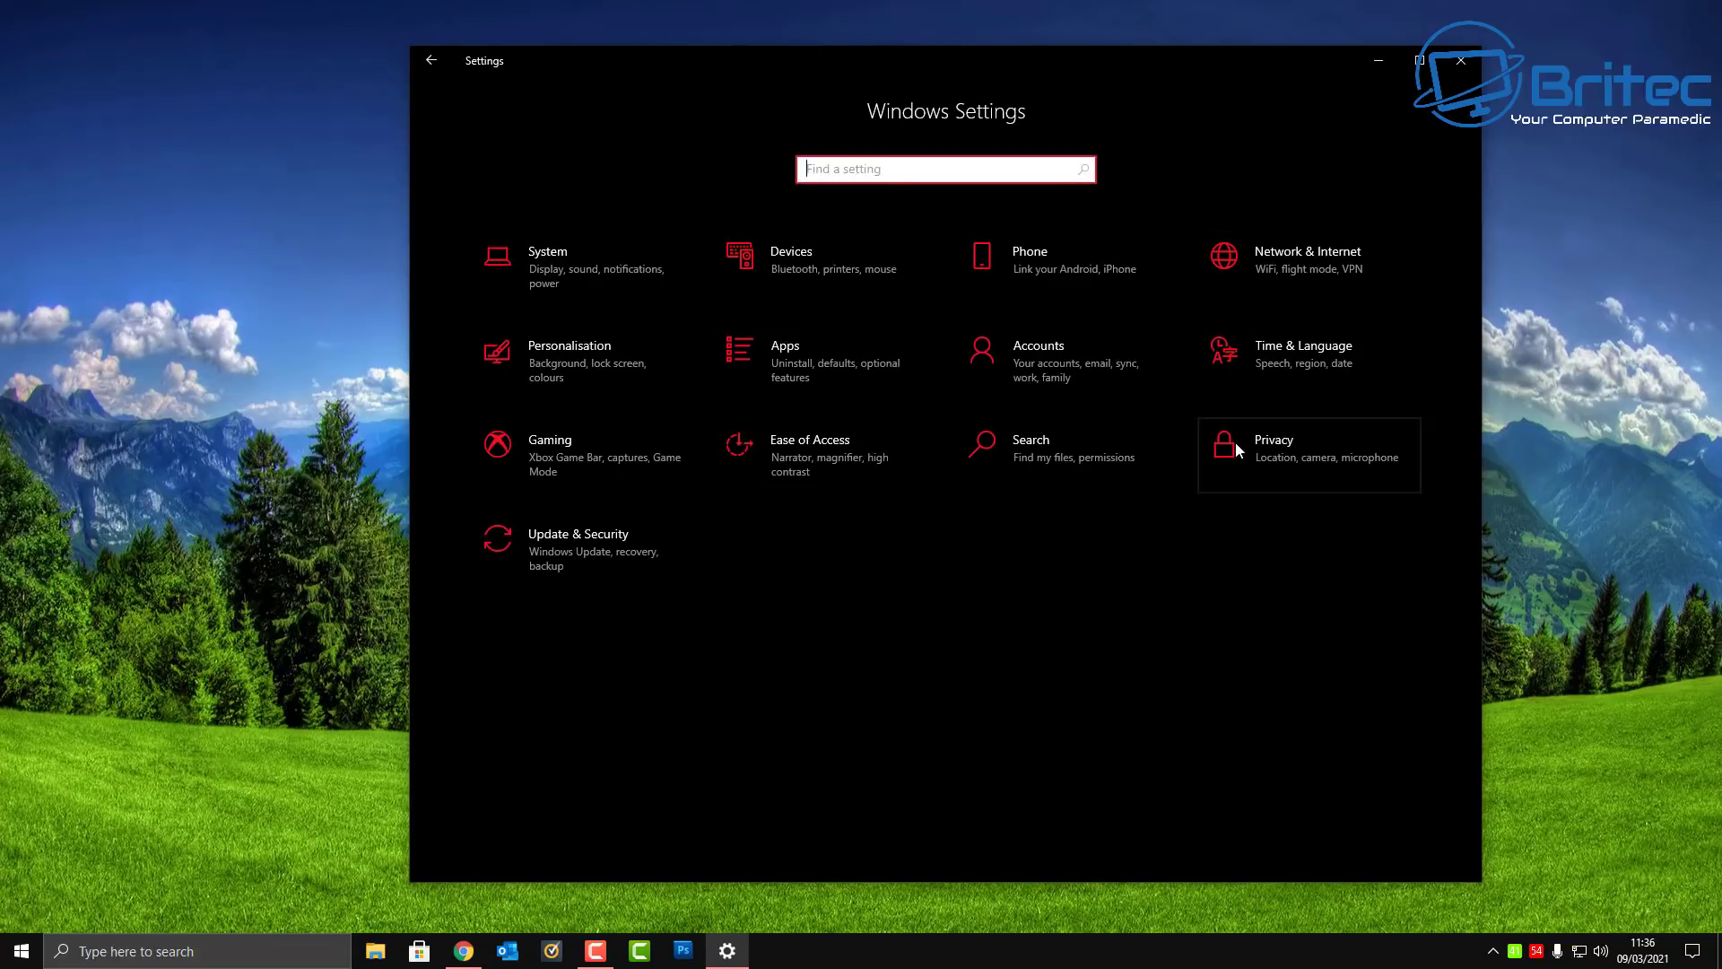
{"action": "left_click", "coordinate": [569, 357]}
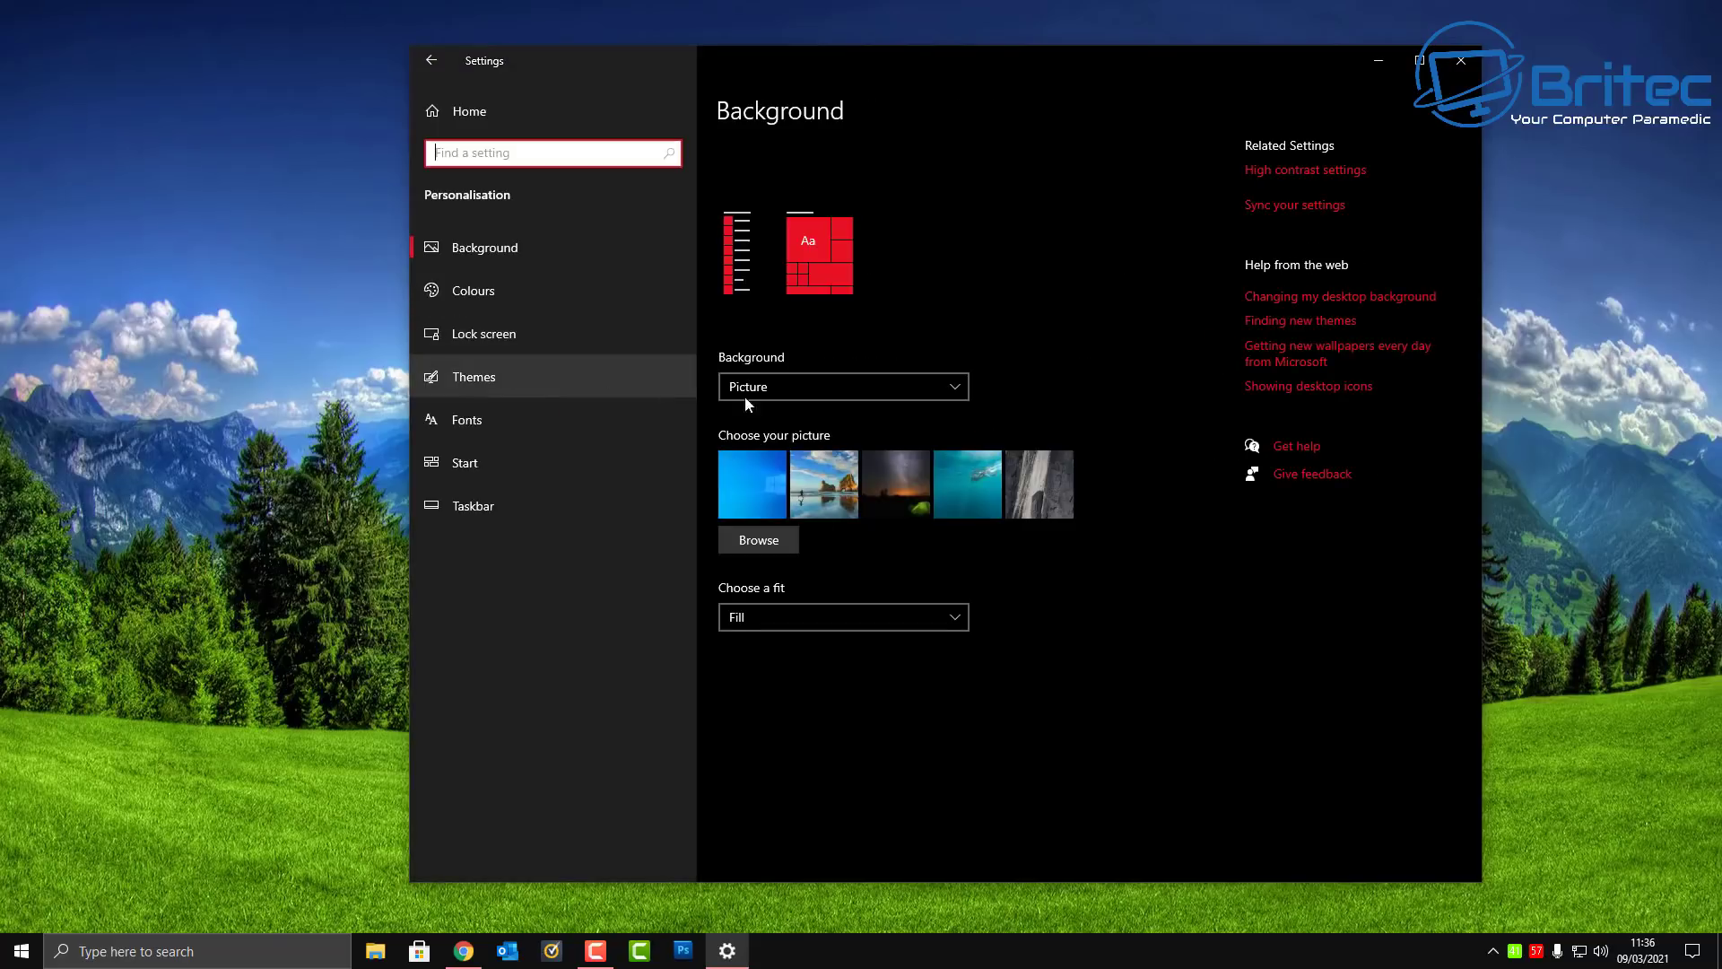
{"action": "left_click", "coordinate": [481, 294]}
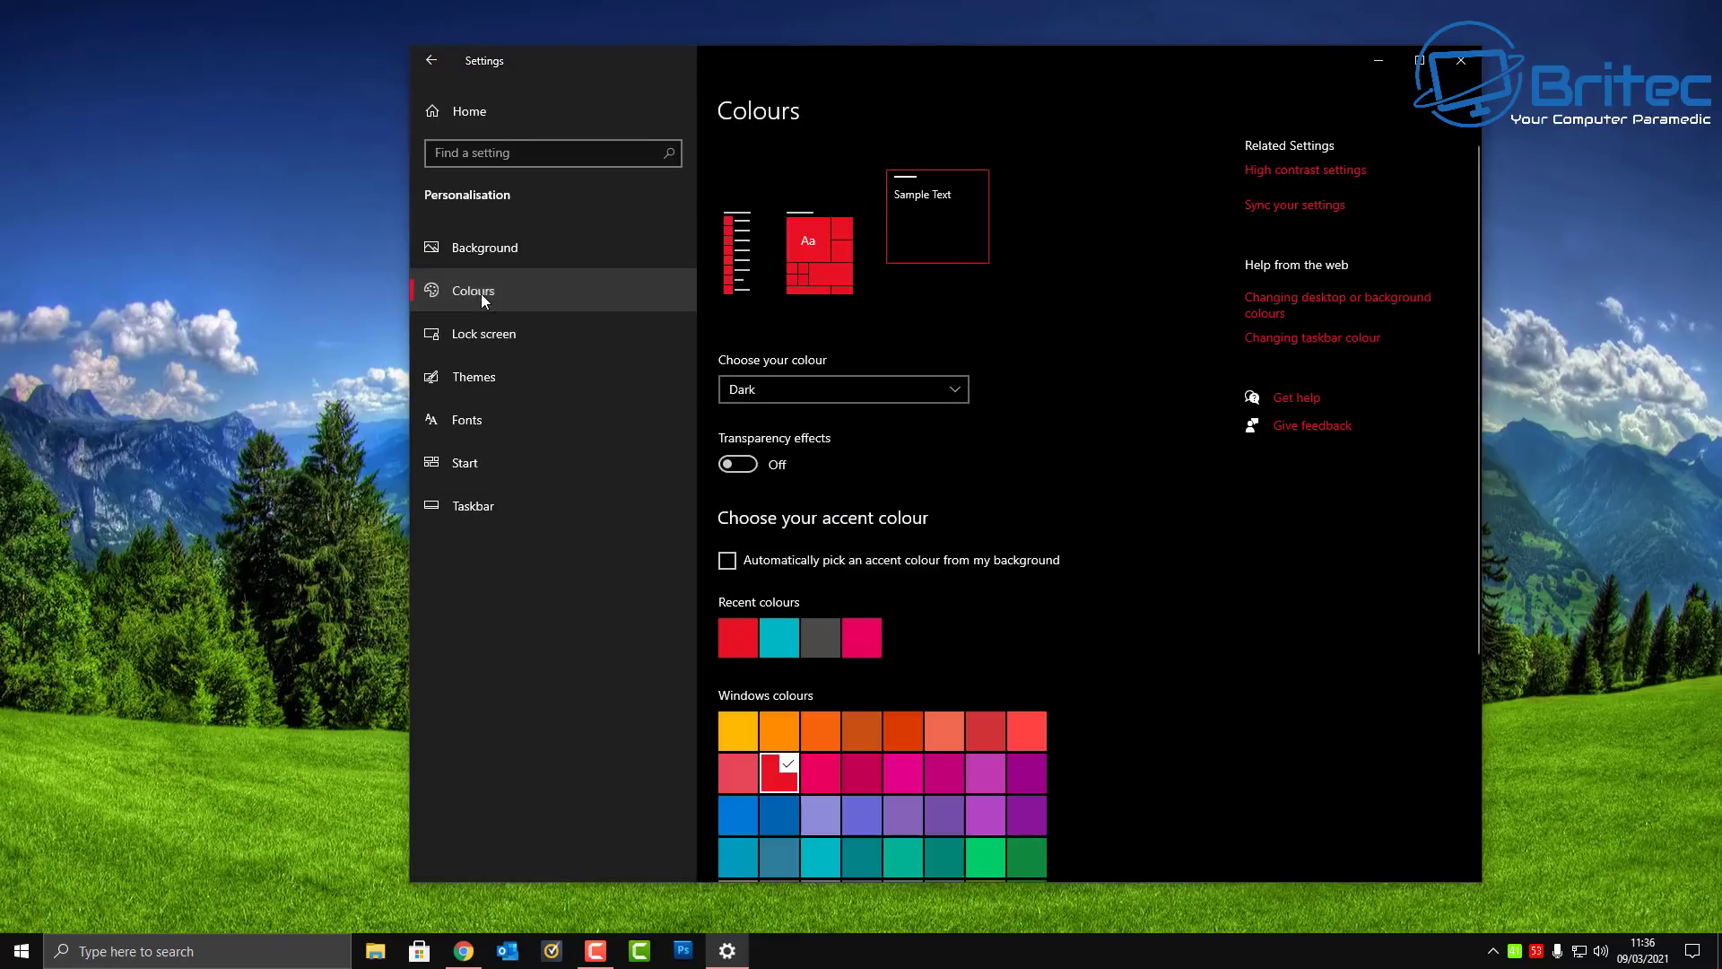
{"action": "scroll", "coordinate": [967, 642], "scroll_direction": "down", "scroll_amount": 2}
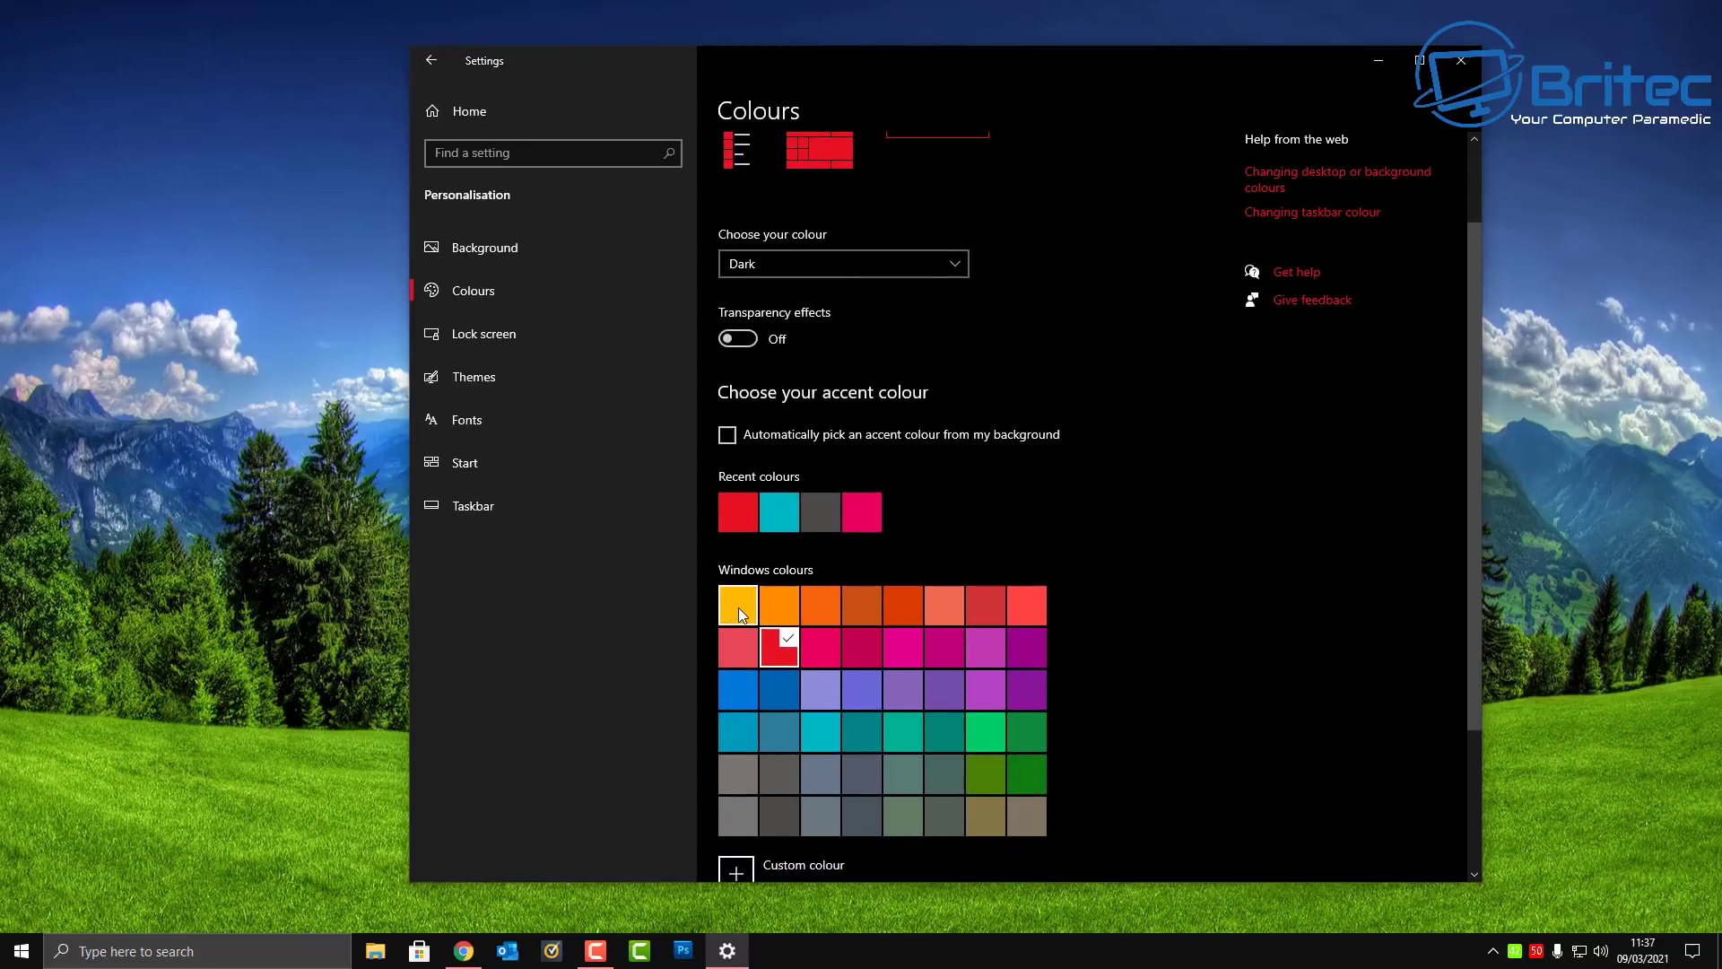
{"action": "left_click", "coordinate": [778, 606]}
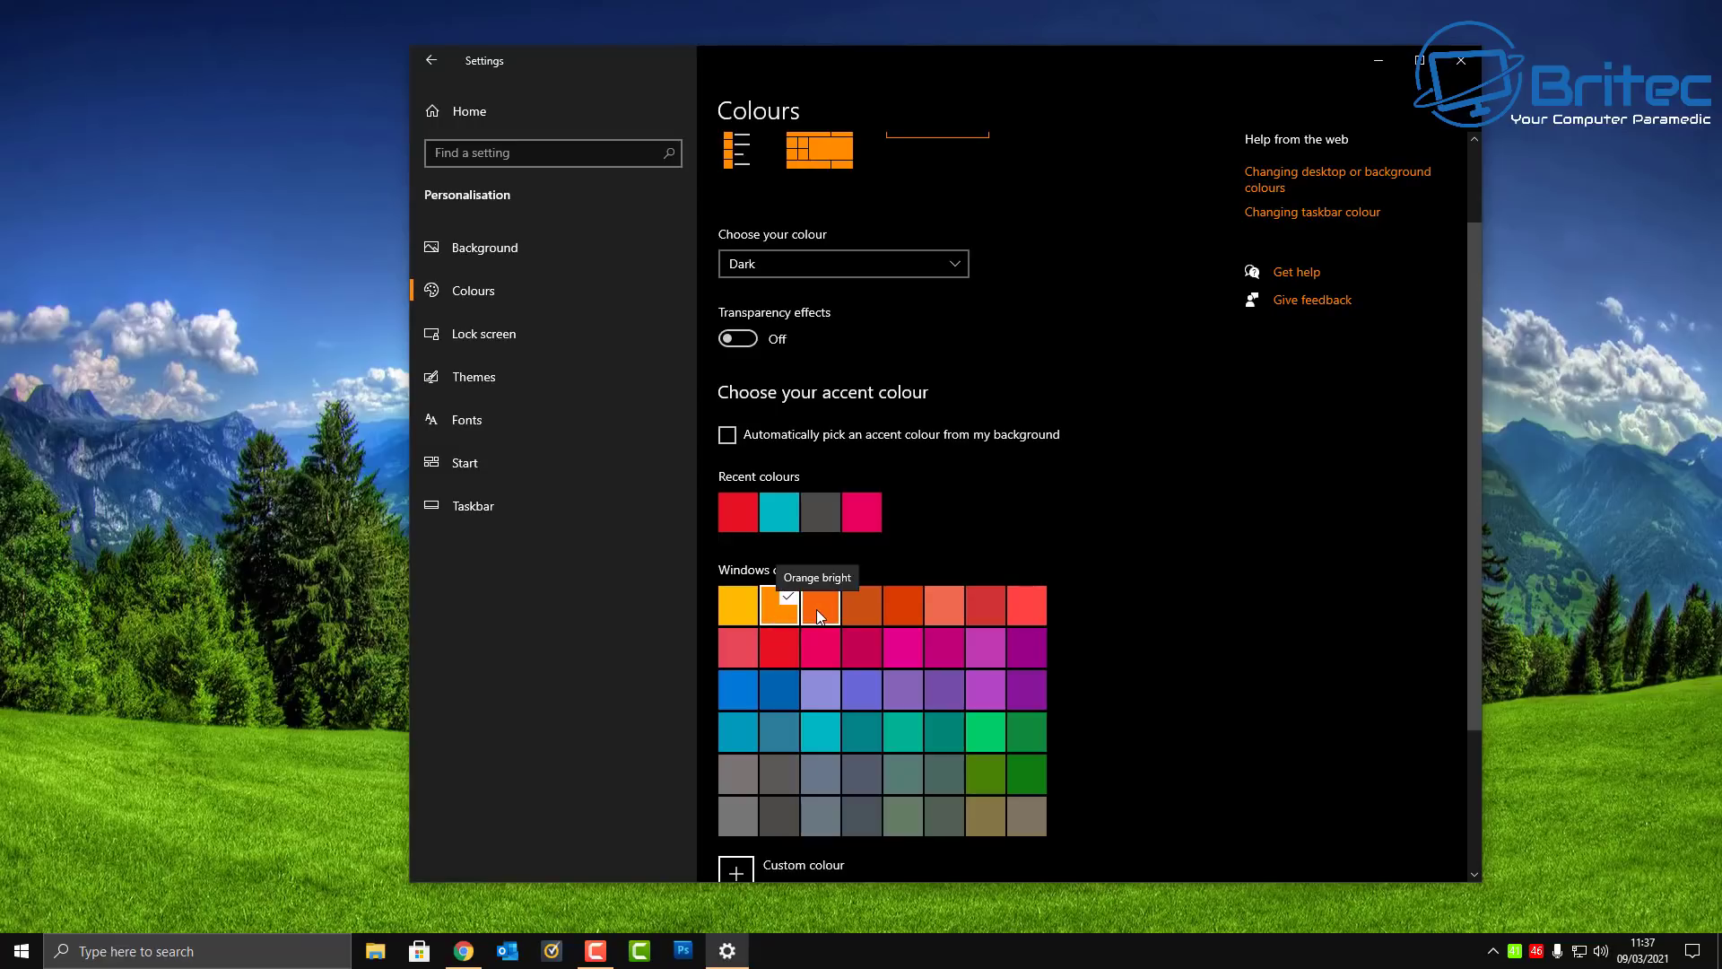
{"action": "scroll", "coordinate": [816, 608], "scroll_direction": "down", "scroll_amount": 2}
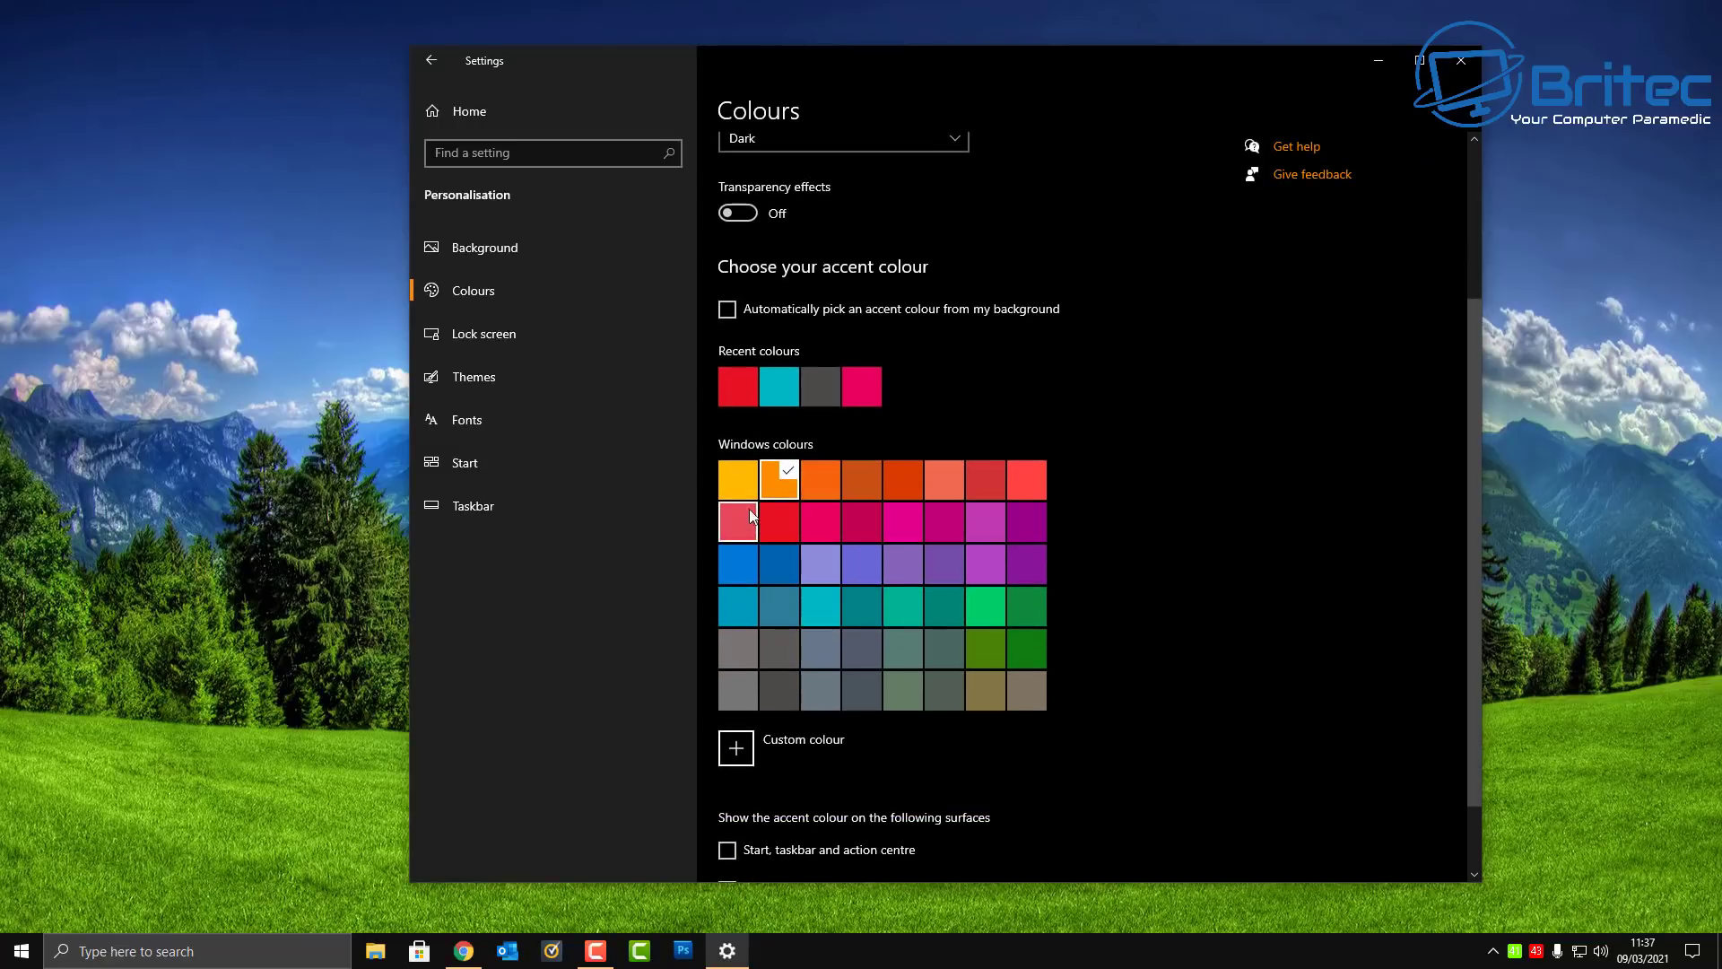
- Shift the custom accent colour from orange to gold in the colour picker and confirm with Done
{"action": "left_click", "coordinate": [738, 749]}
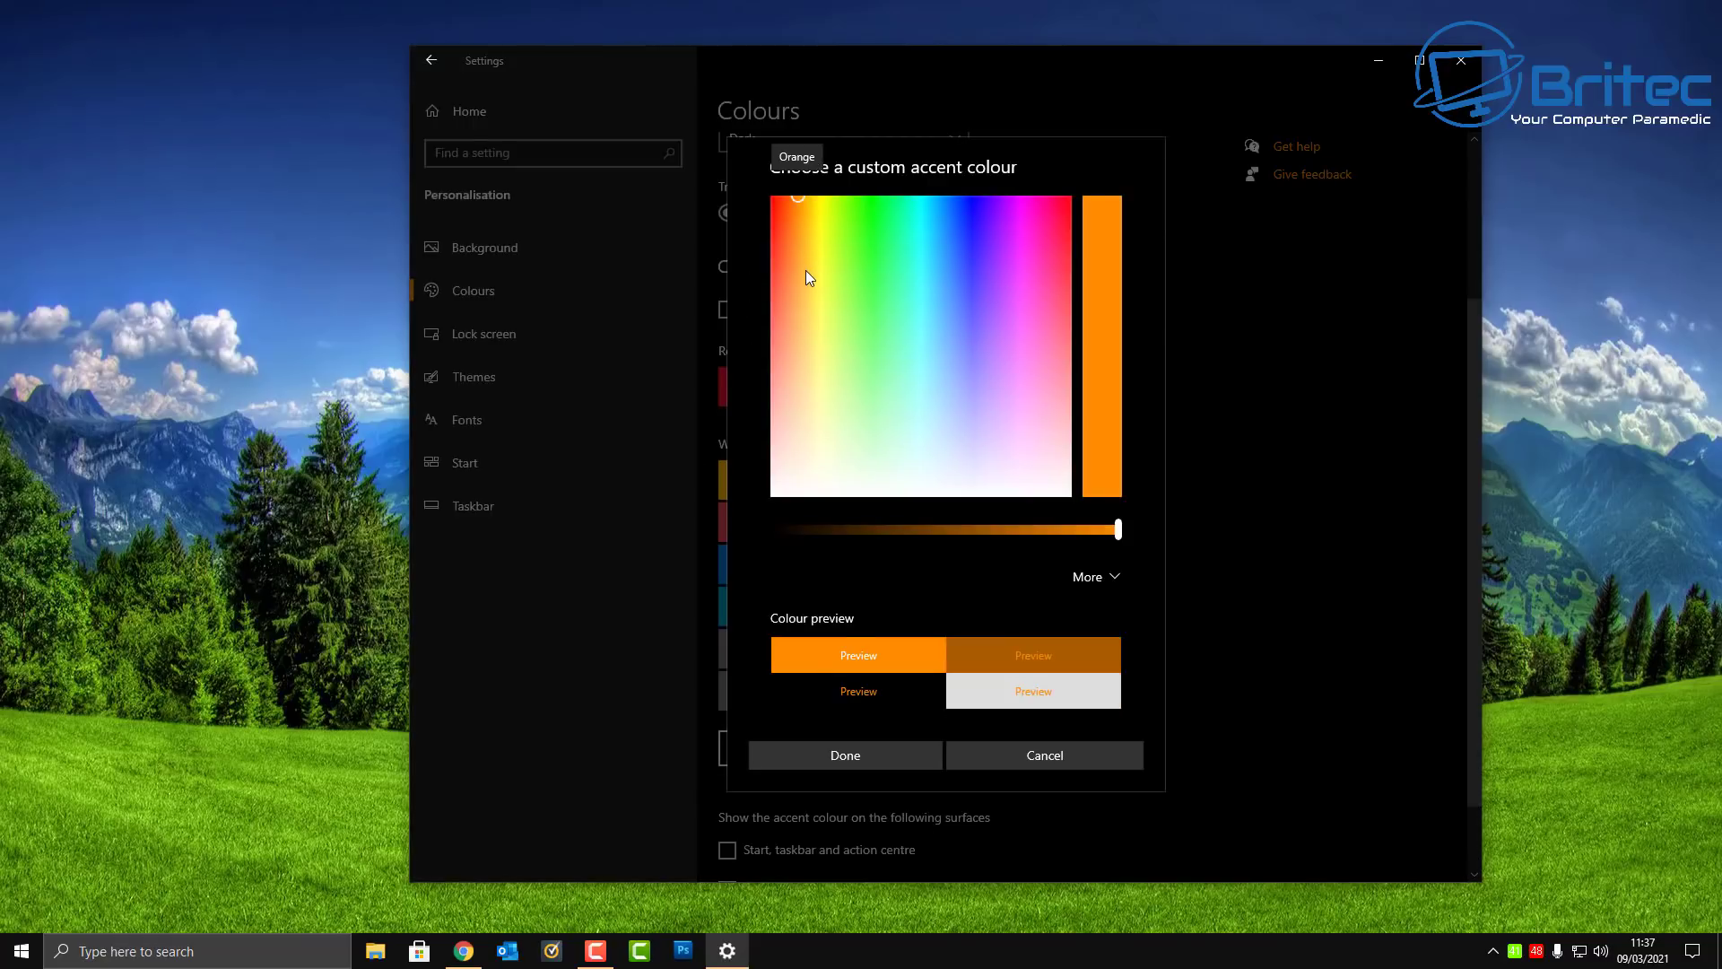
{"action": "left_click_drag", "start_coordinate": [800, 198], "coordinate": [804, 235]}
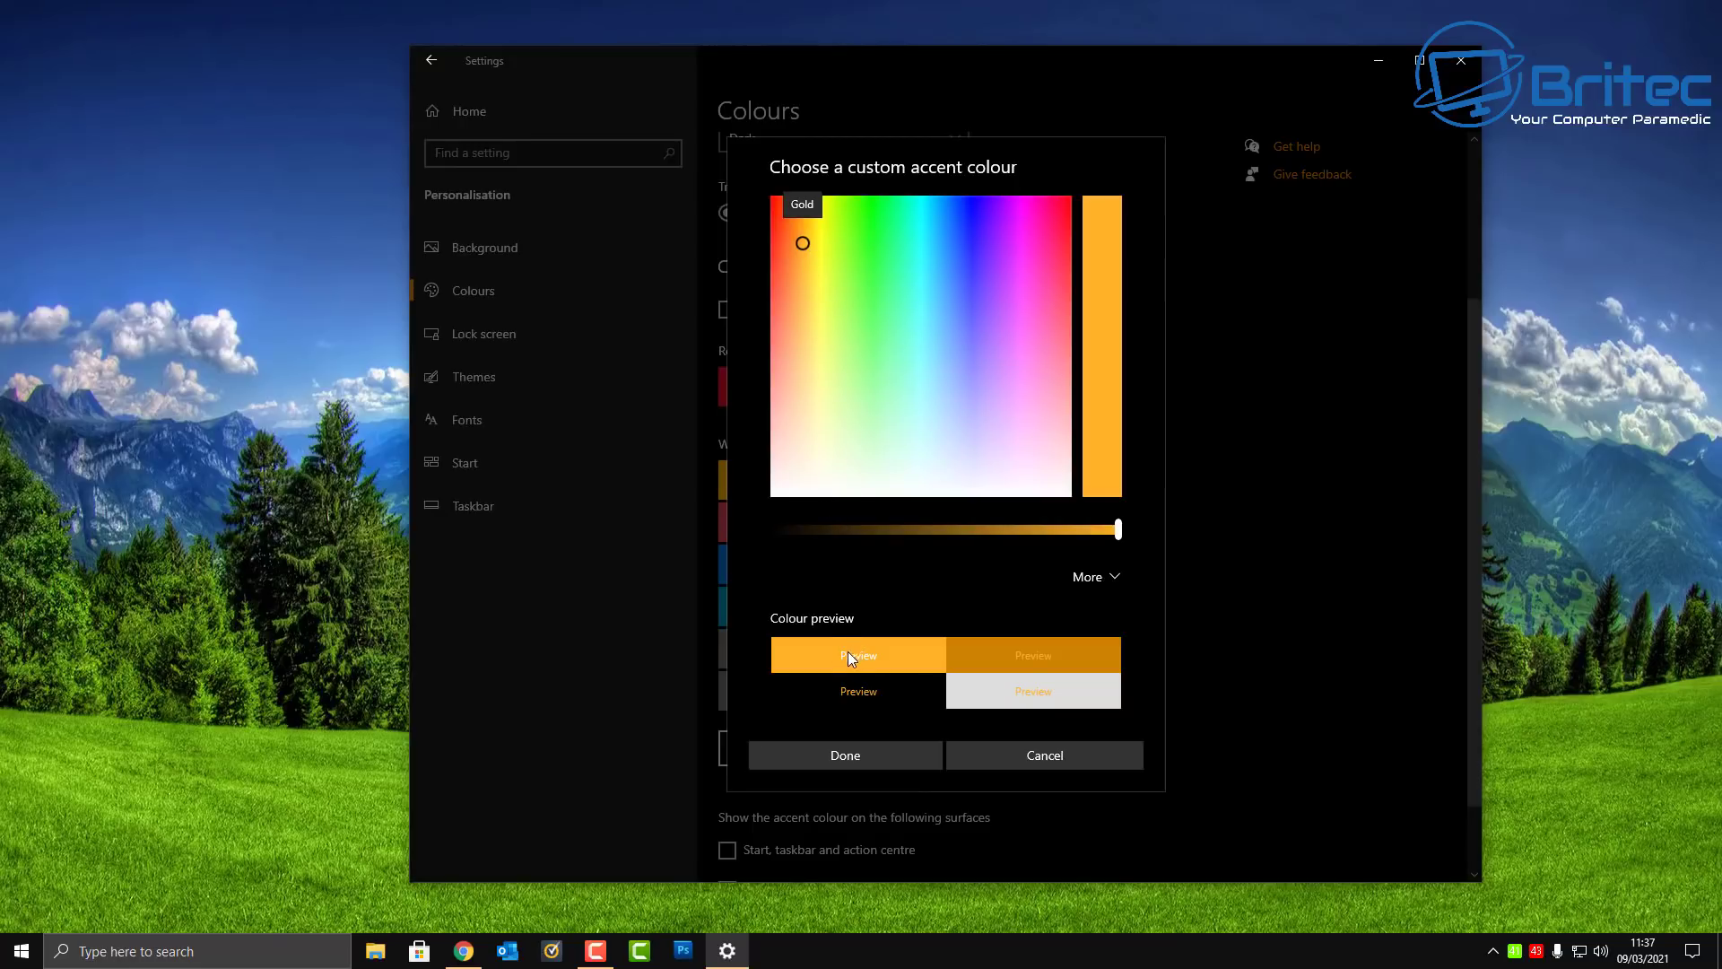
{"action": "left_click", "coordinate": [844, 751]}
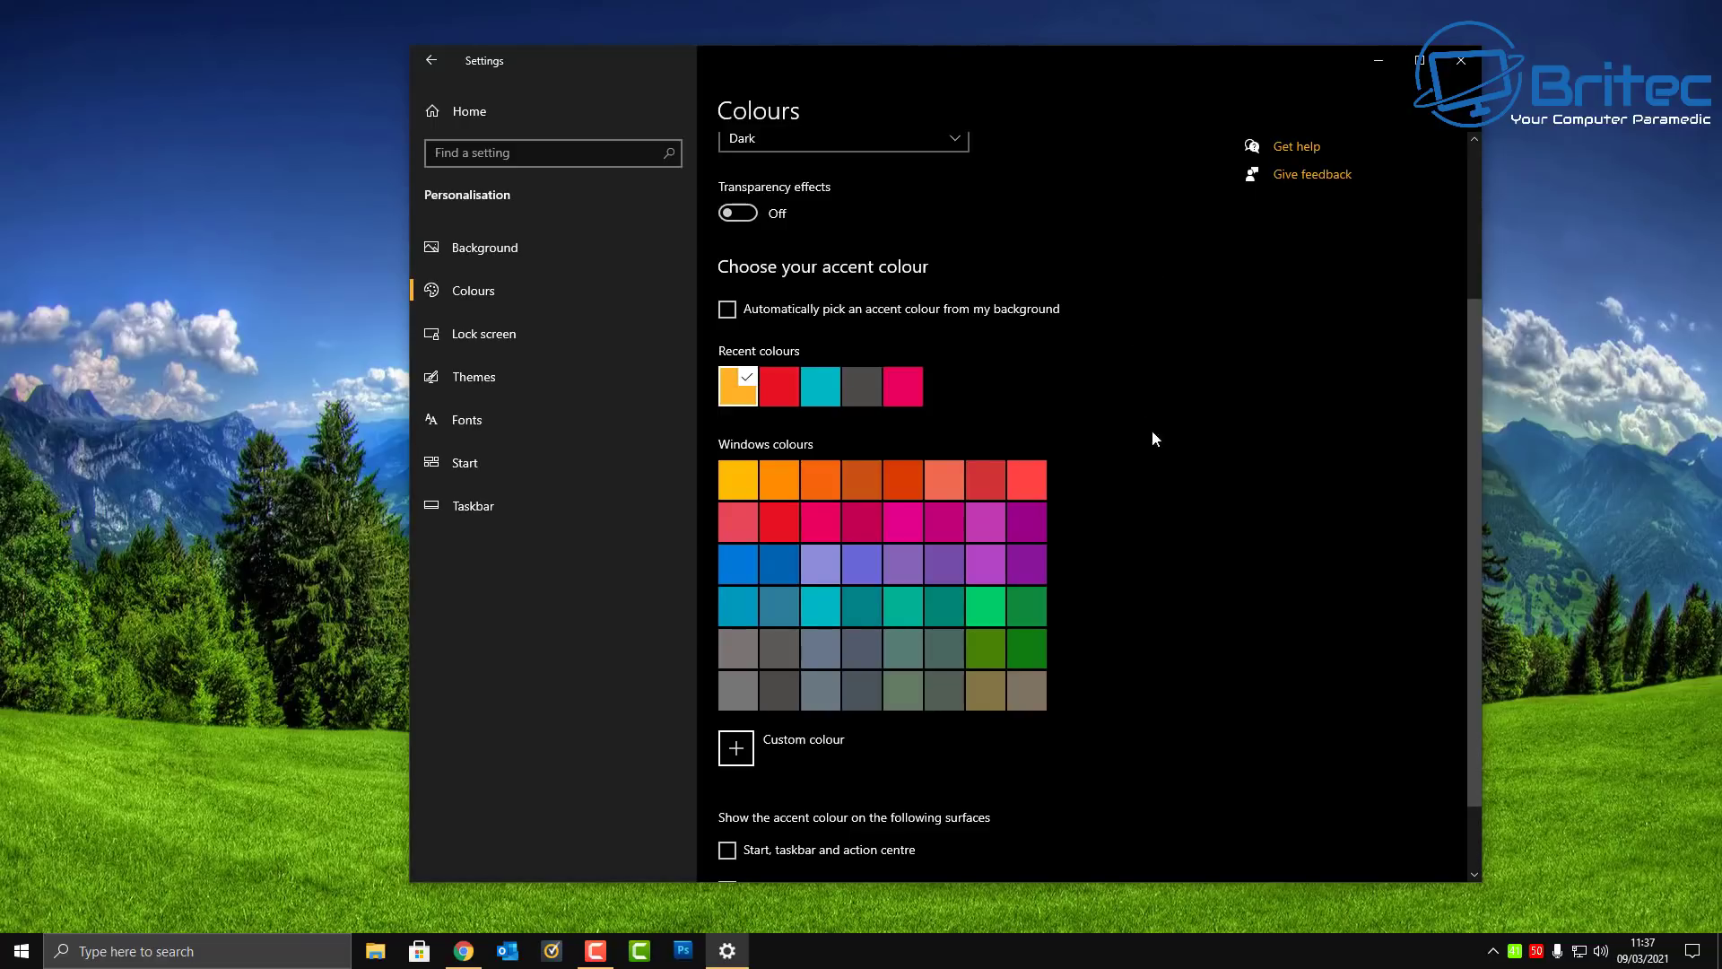
{"action": "scroll", "coordinate": [1153, 432], "scroll_direction": "down", "scroll_amount": 2}
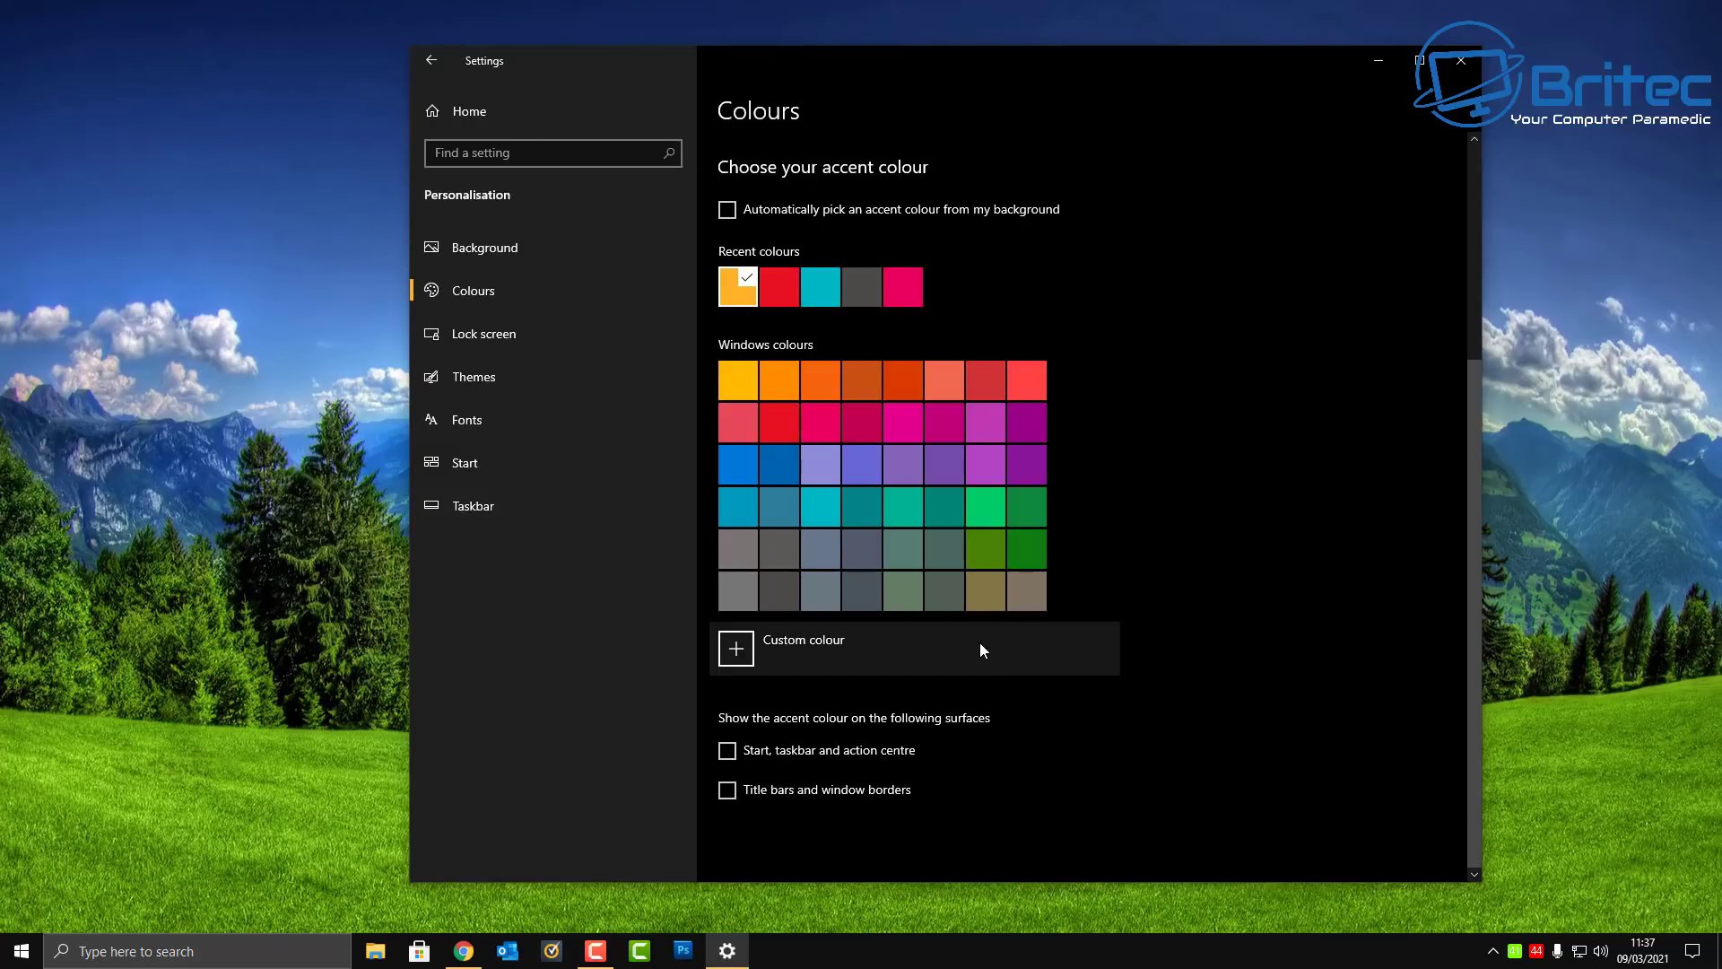
{"action": "left_click", "coordinate": [733, 760]}
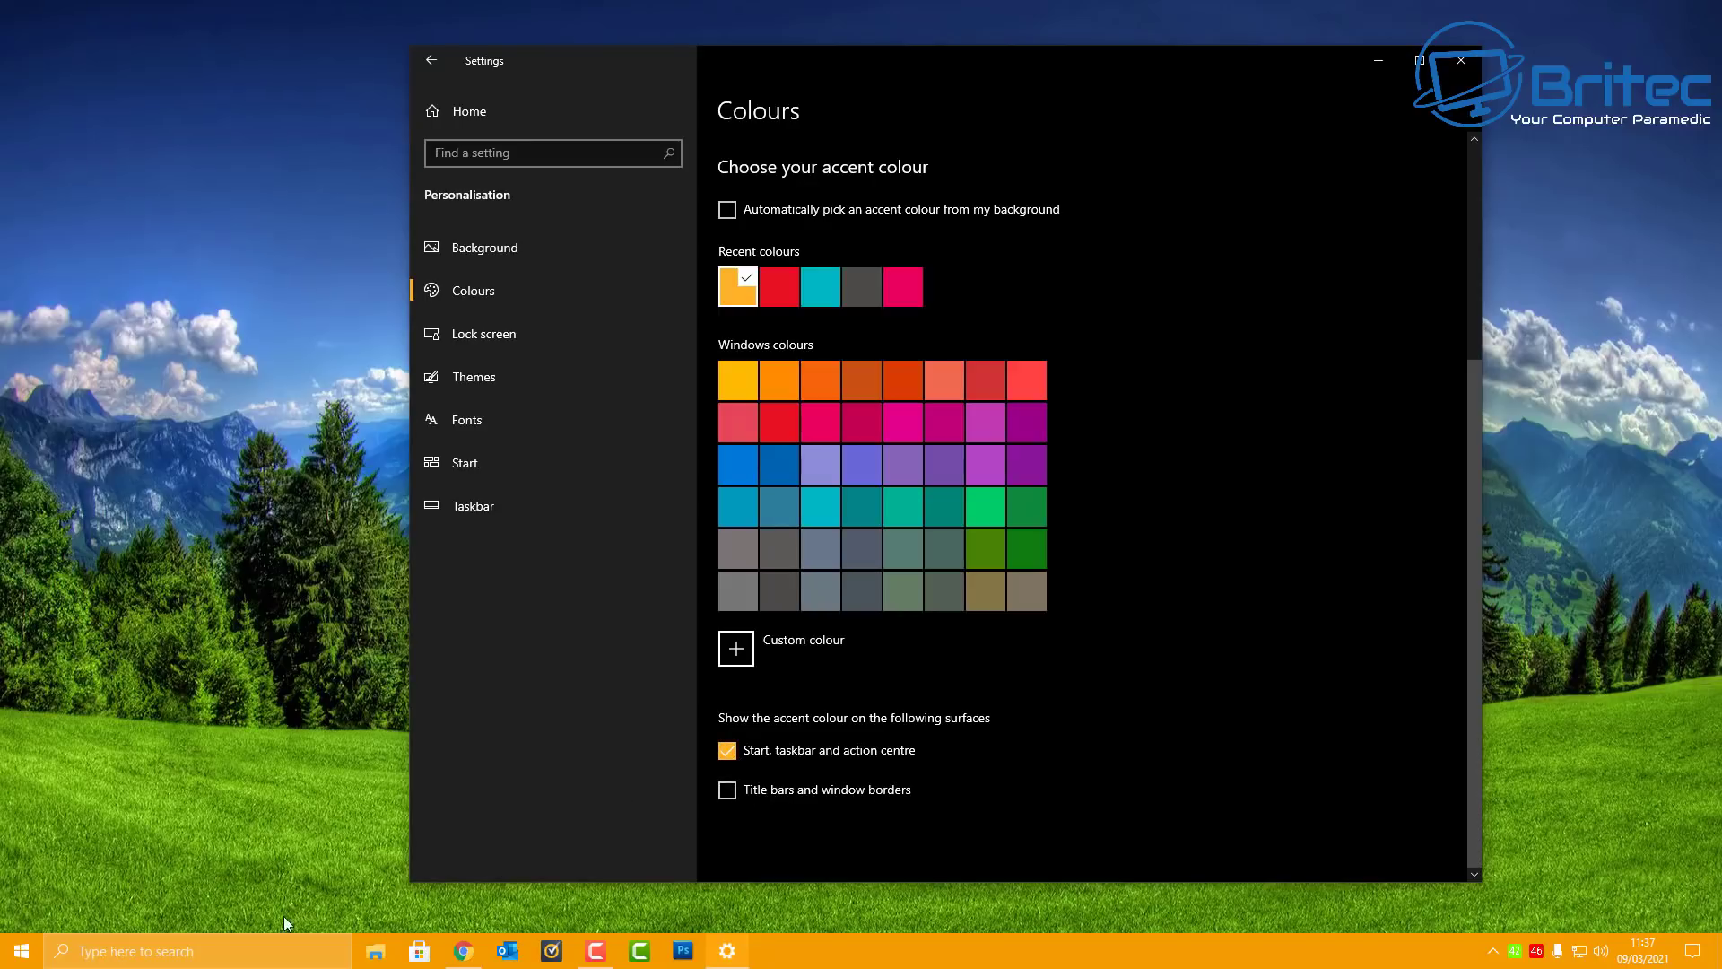
{"action": "left_click", "coordinate": [728, 752]}
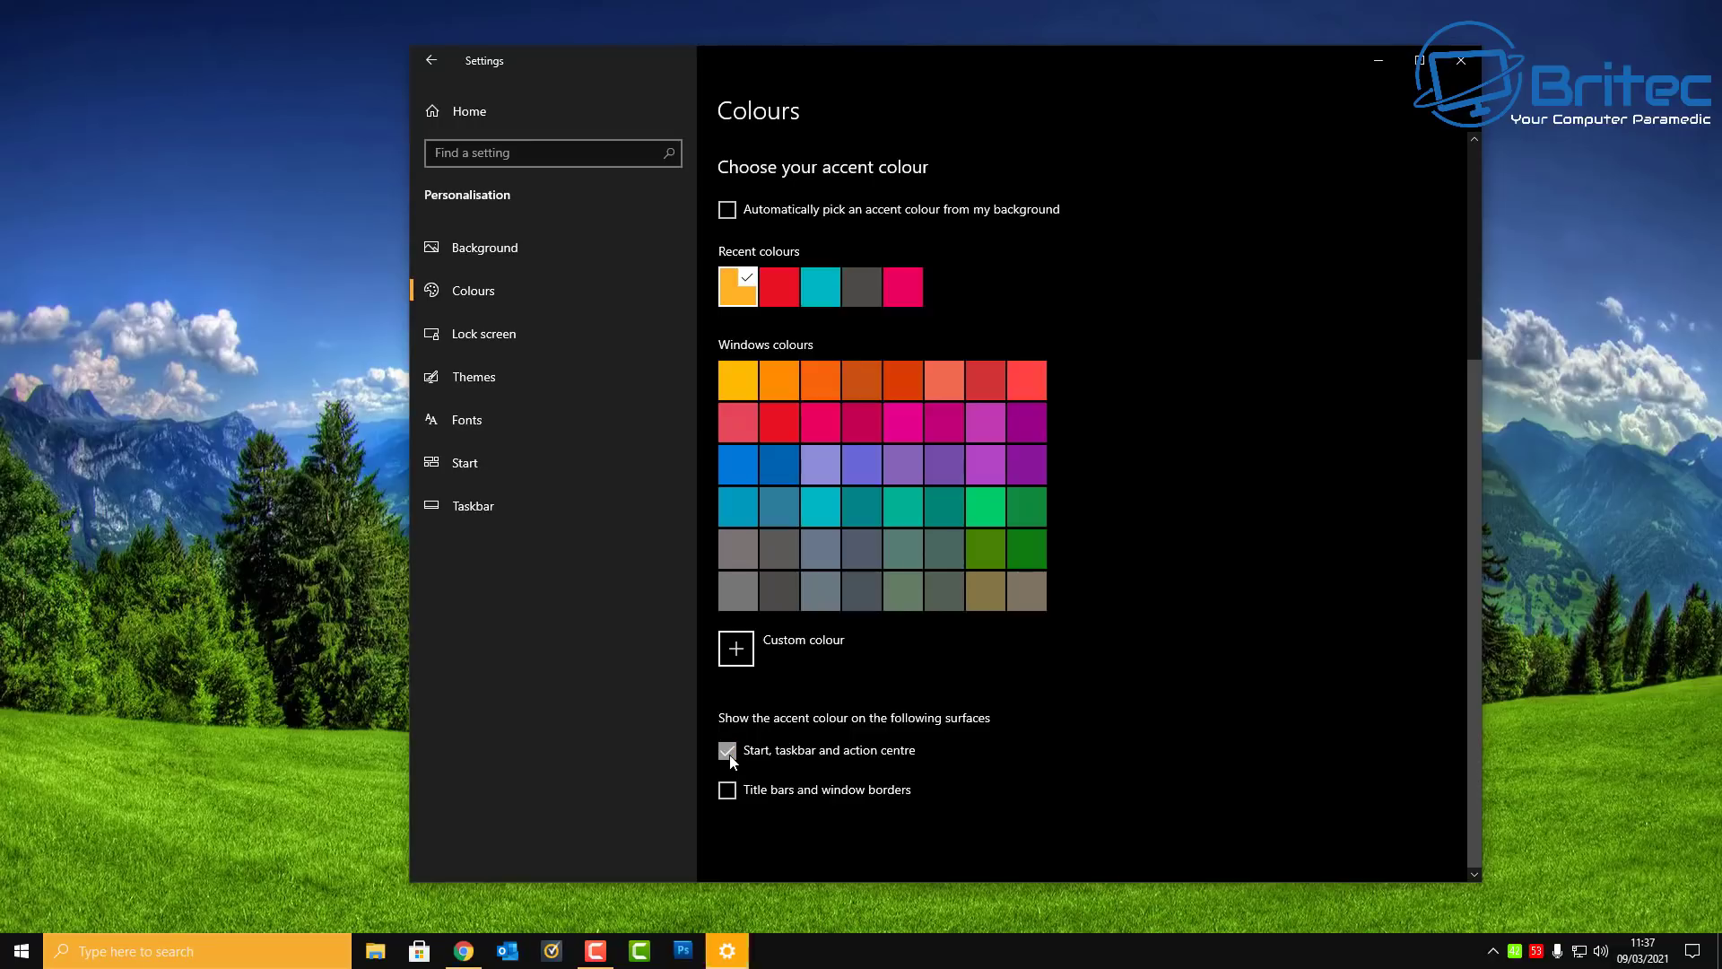
{"action": "left_click", "coordinate": [728, 752]}
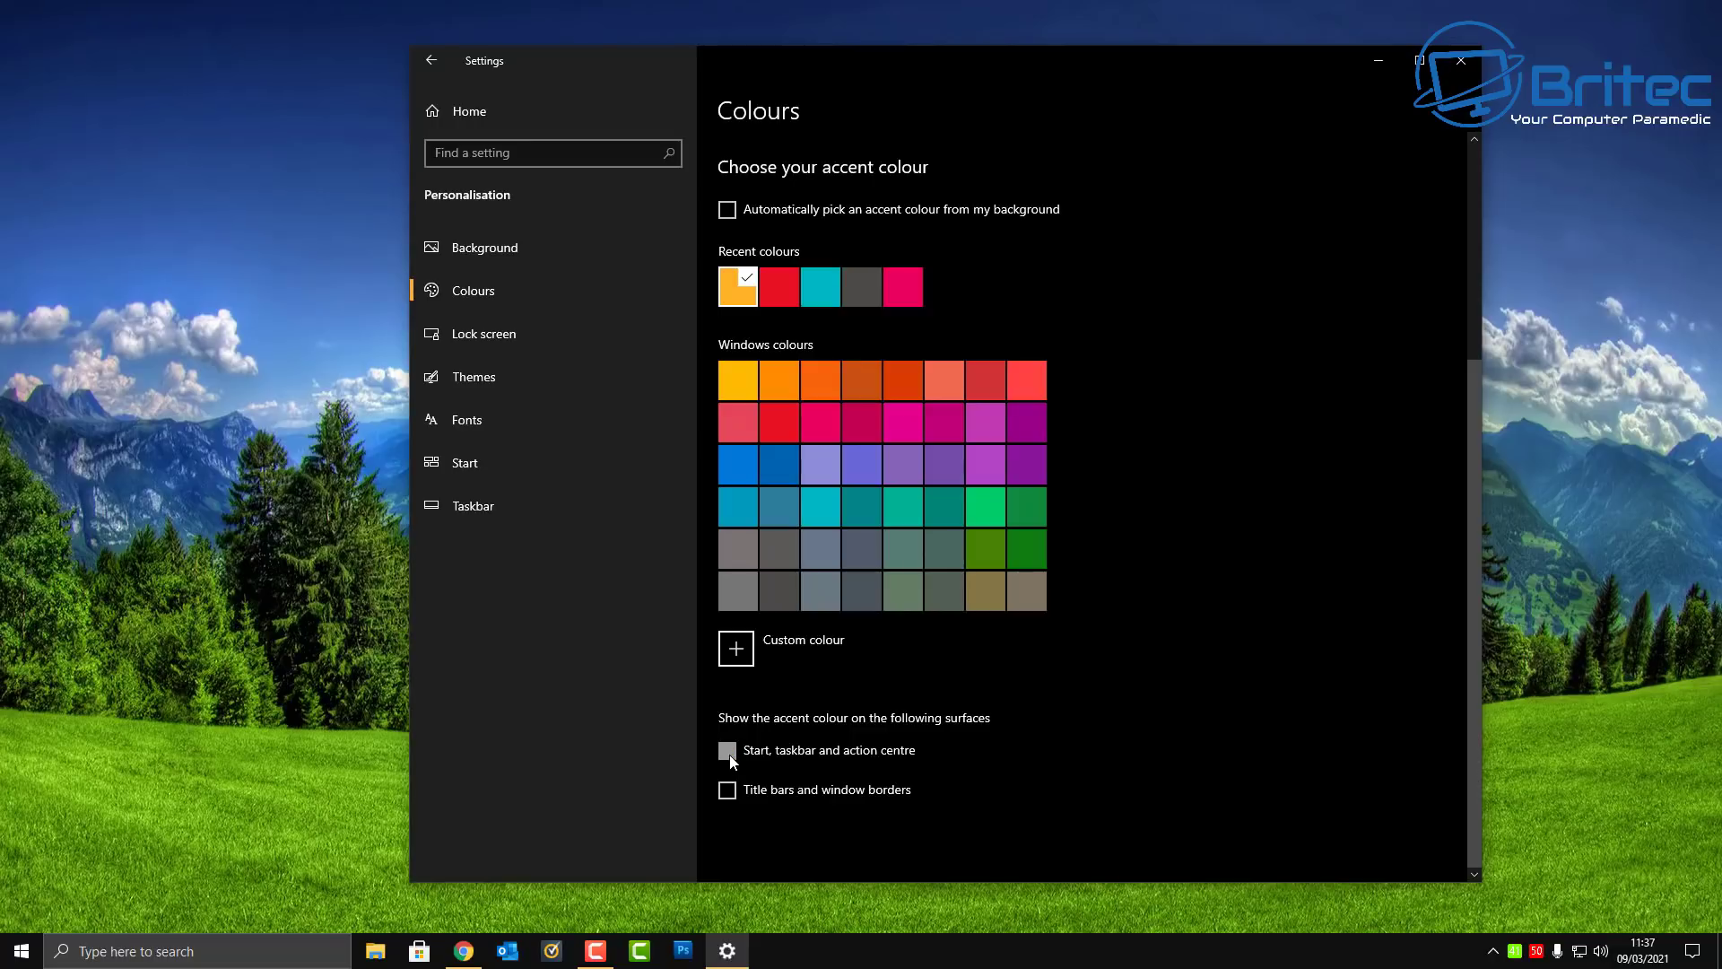
{"action": "left_click", "coordinate": [375, 953]}
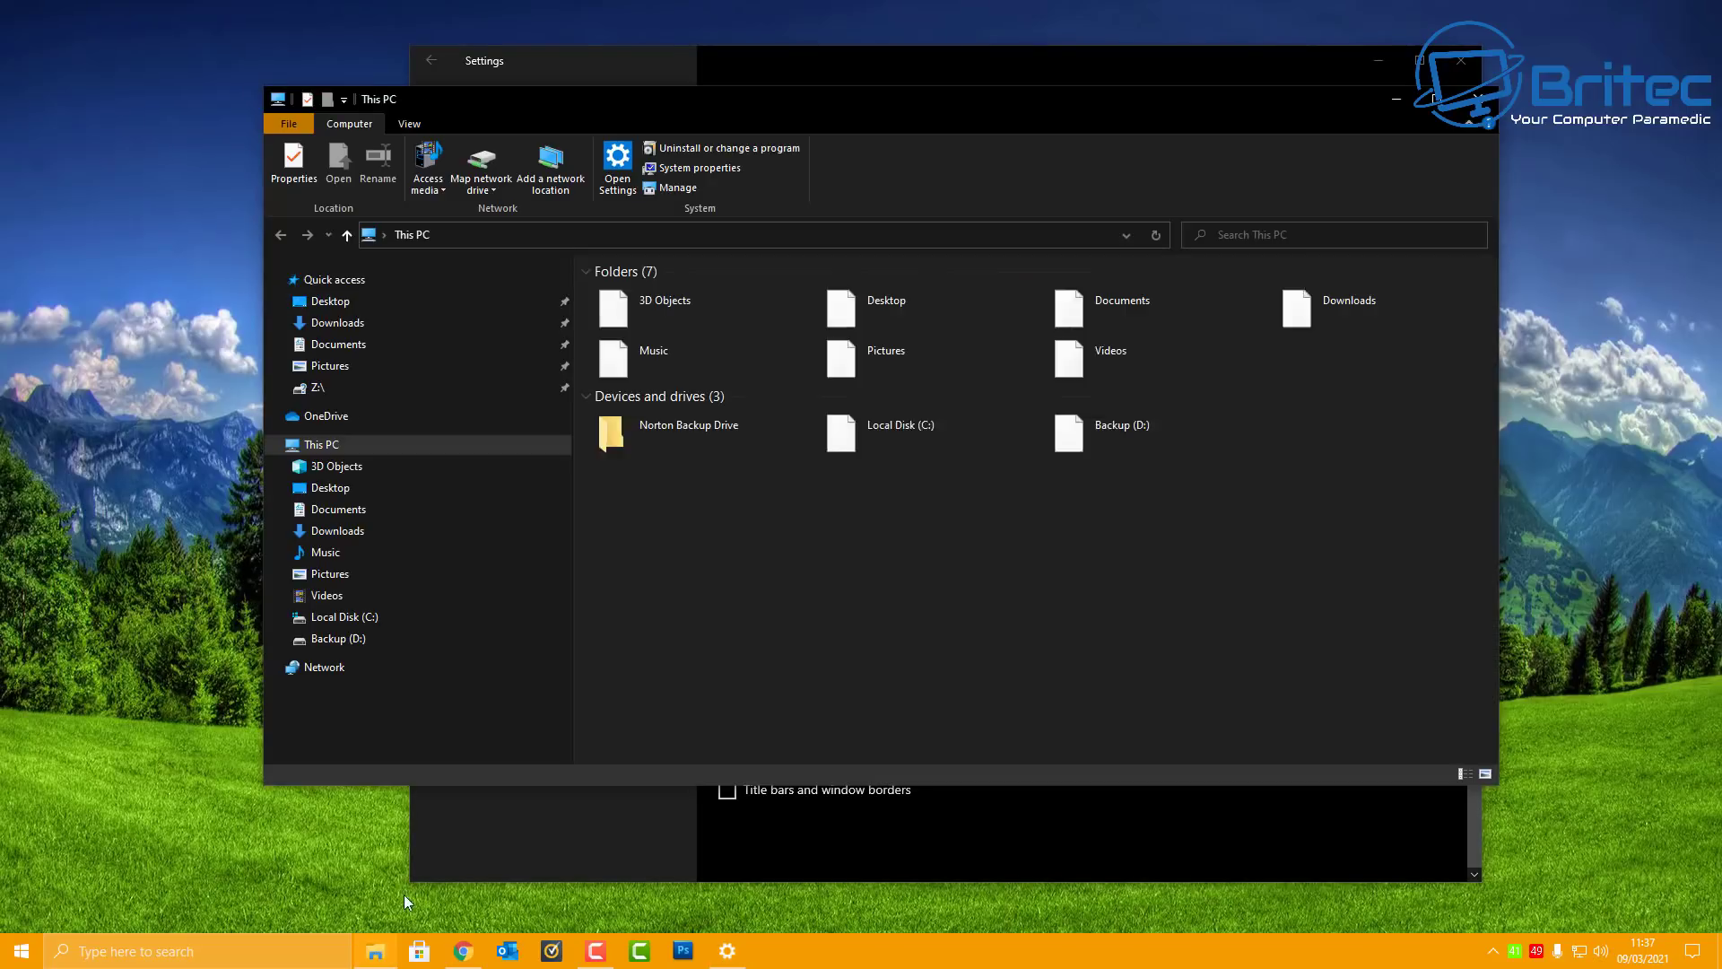
{"action": "left_click", "coordinate": [1481, 102]}
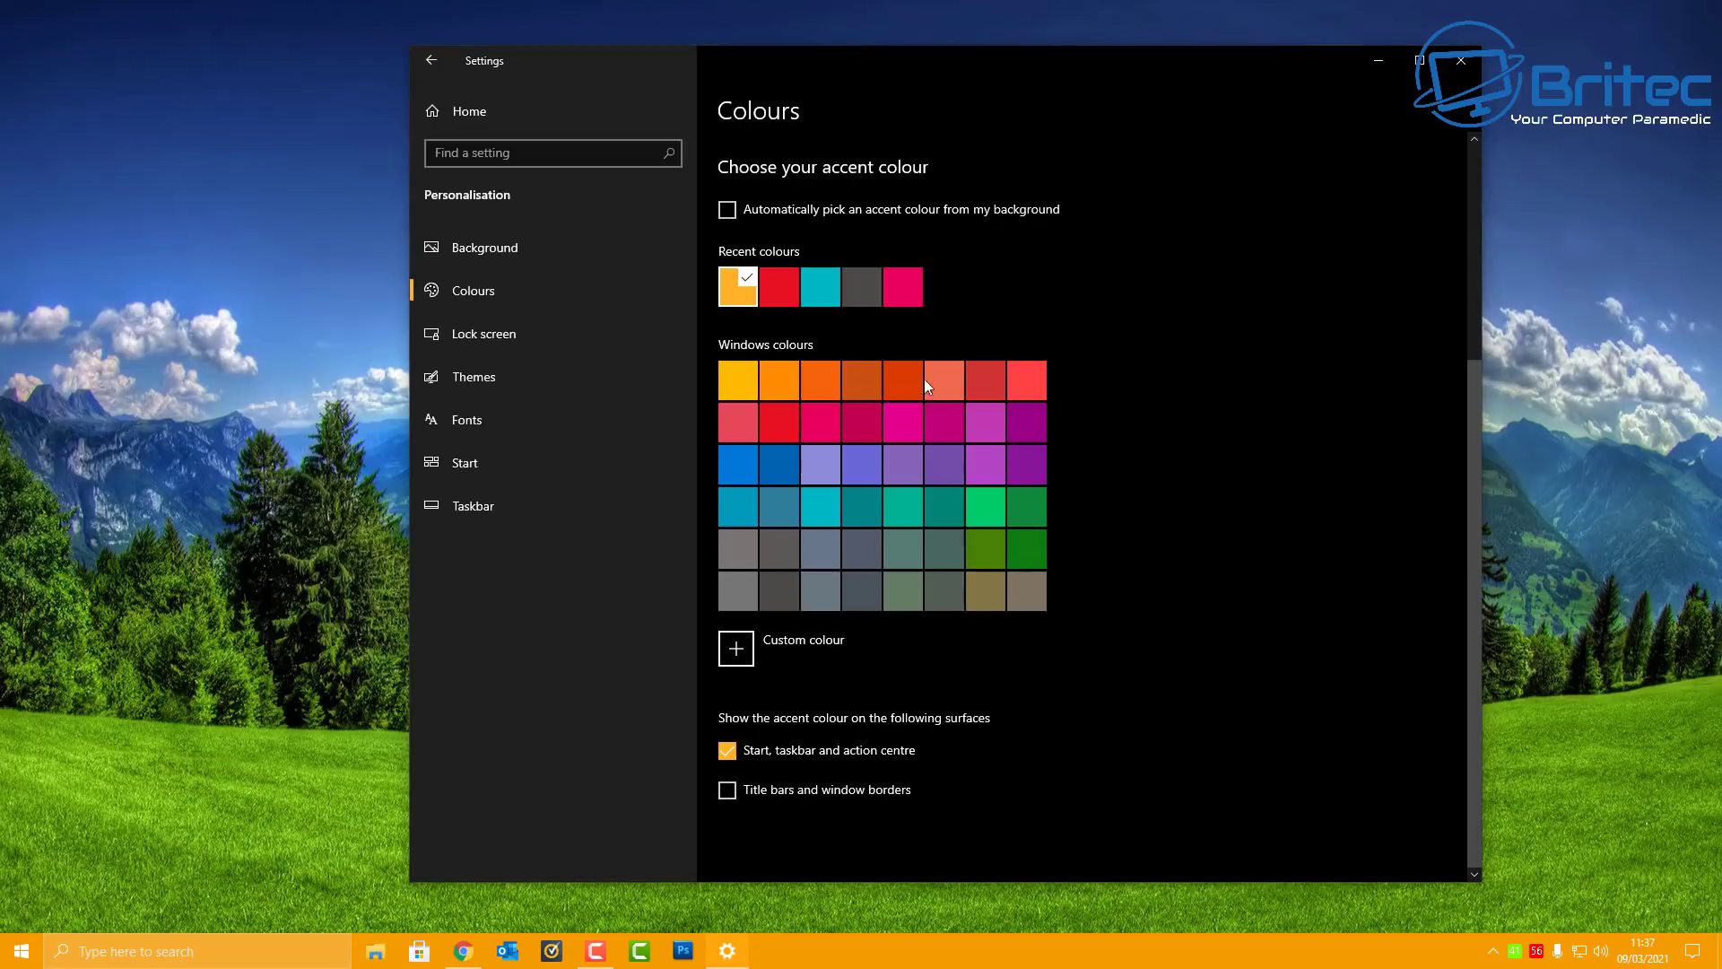
{"action": "left_click", "coordinate": [727, 754]}
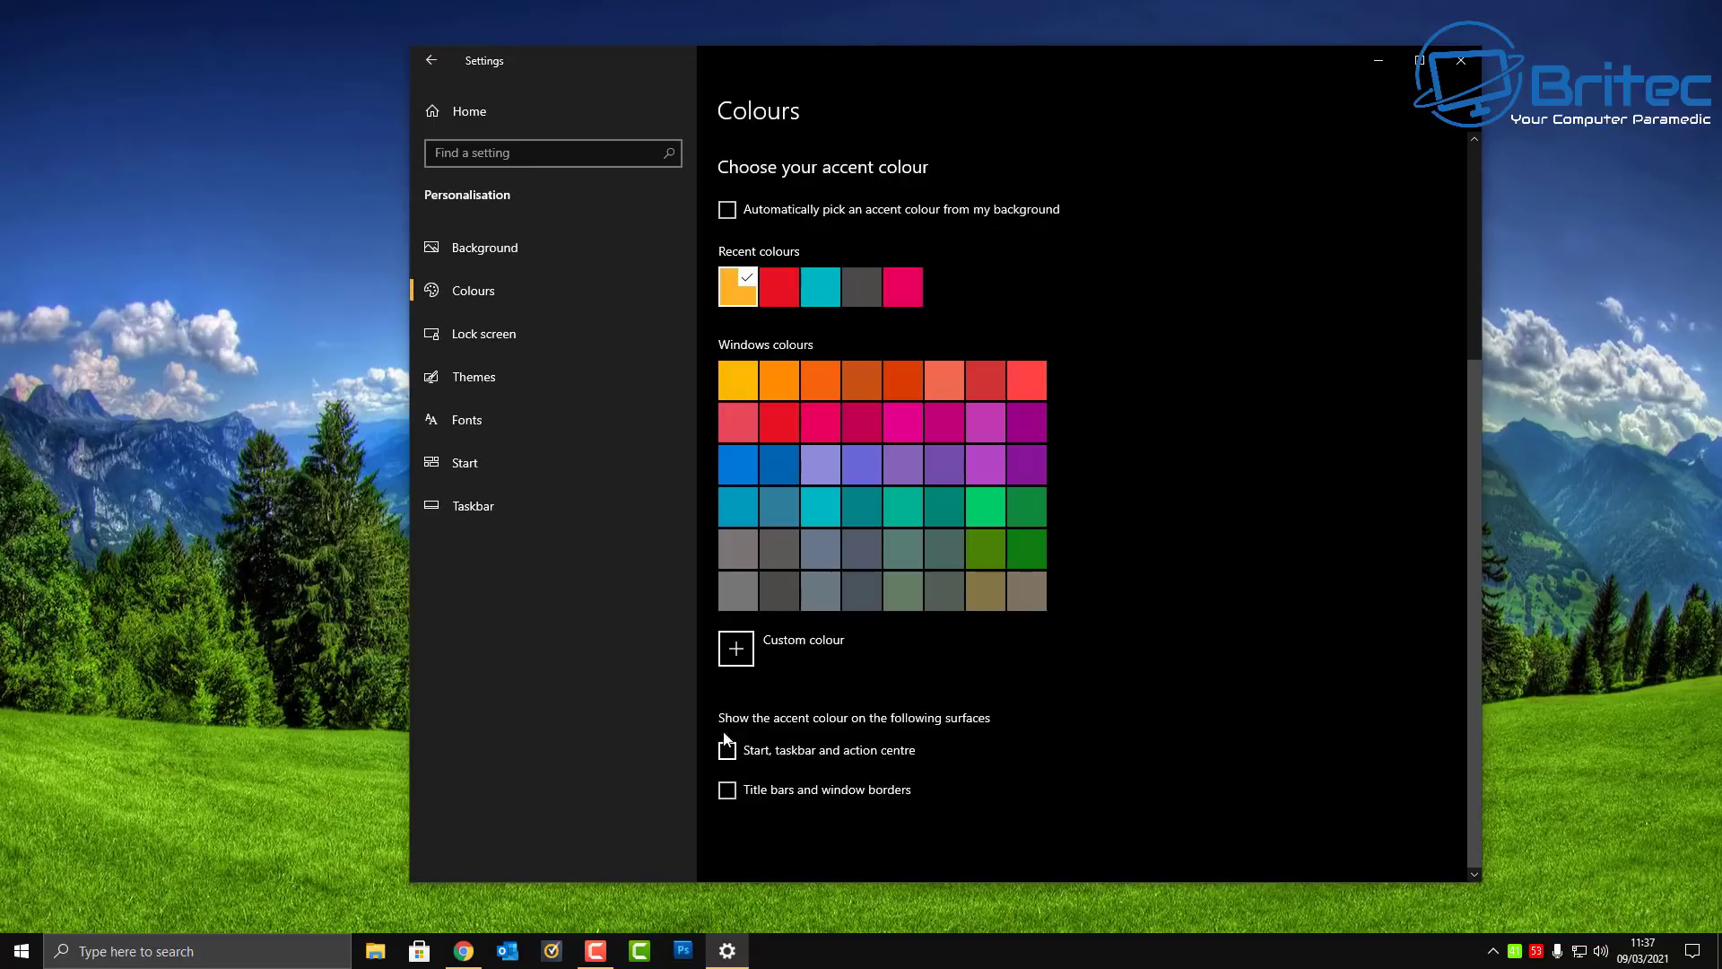
{"action": "left_click", "coordinate": [726, 793]}
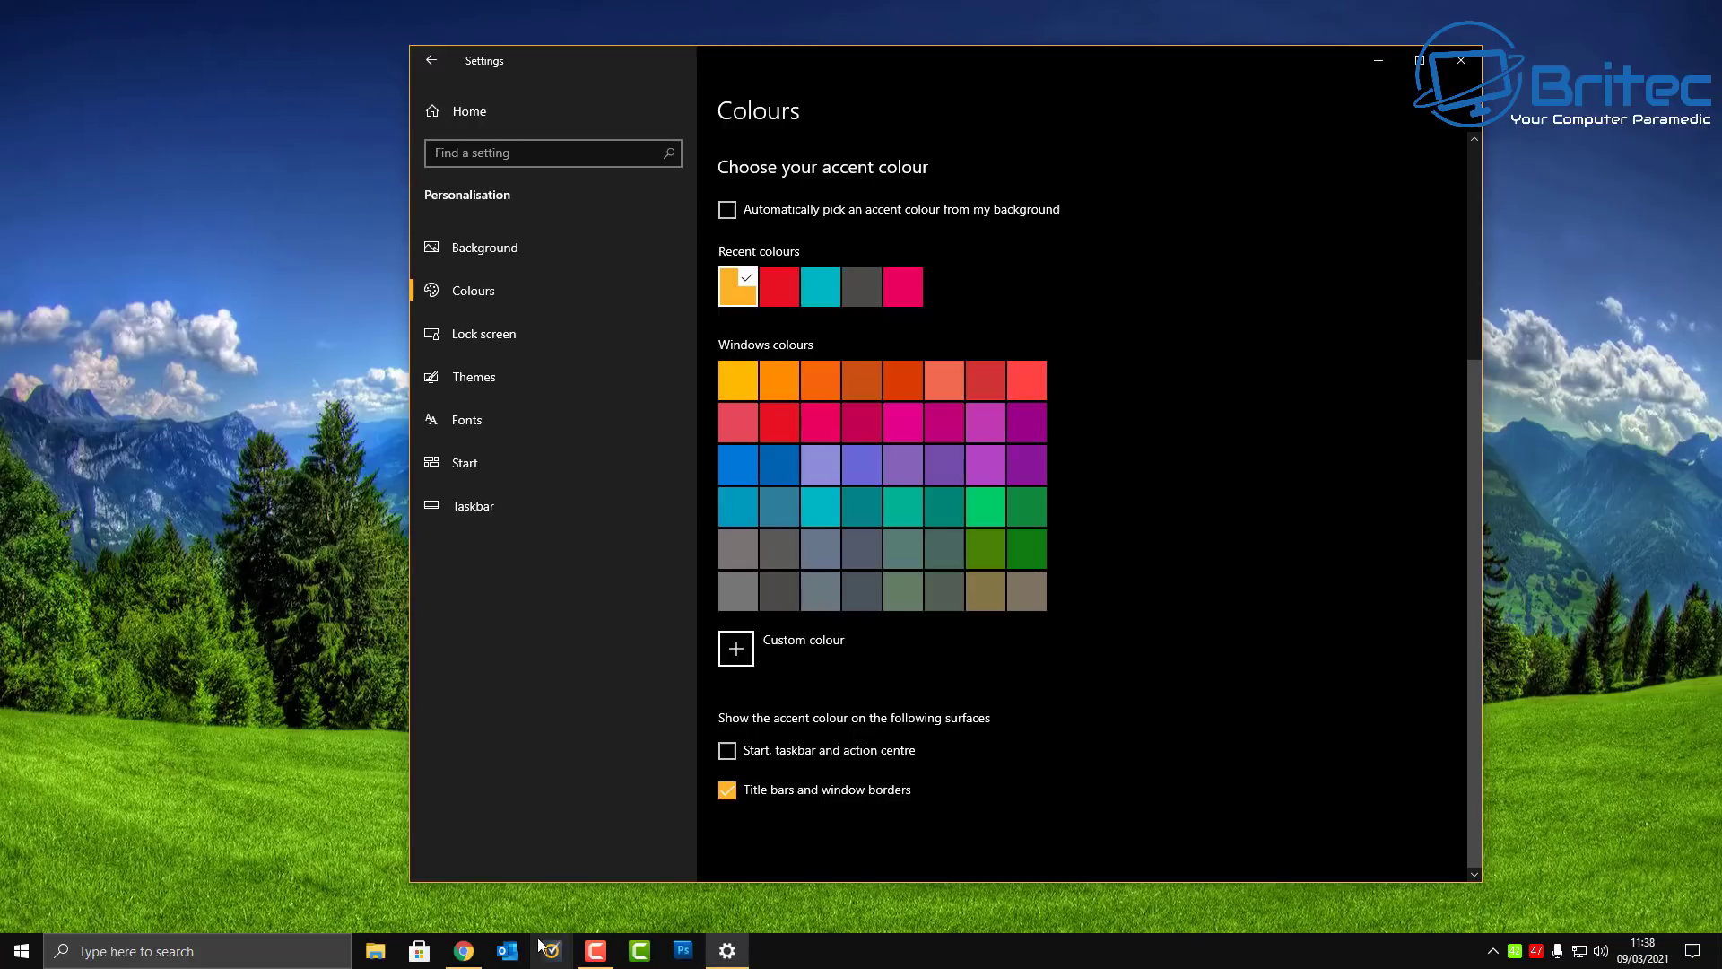
{"action": "left_click", "coordinate": [375, 950]}
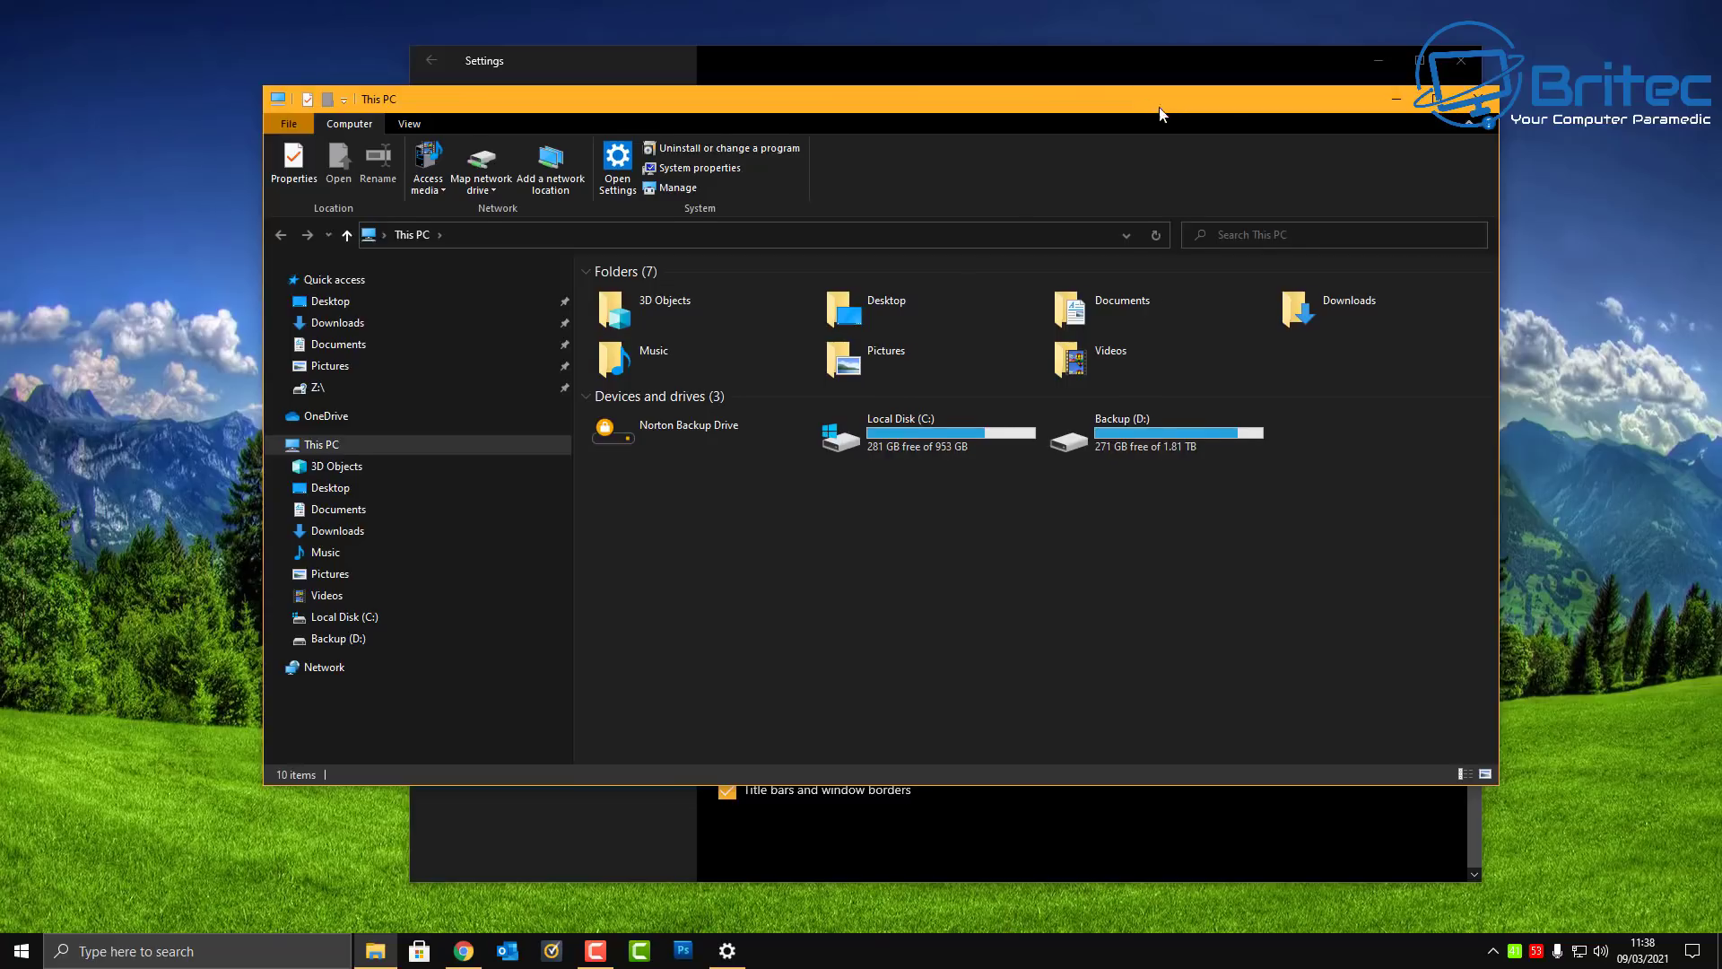
{"action": "left_click_drag", "start_coordinate": [1158, 114], "coordinate": [1184, 122]}
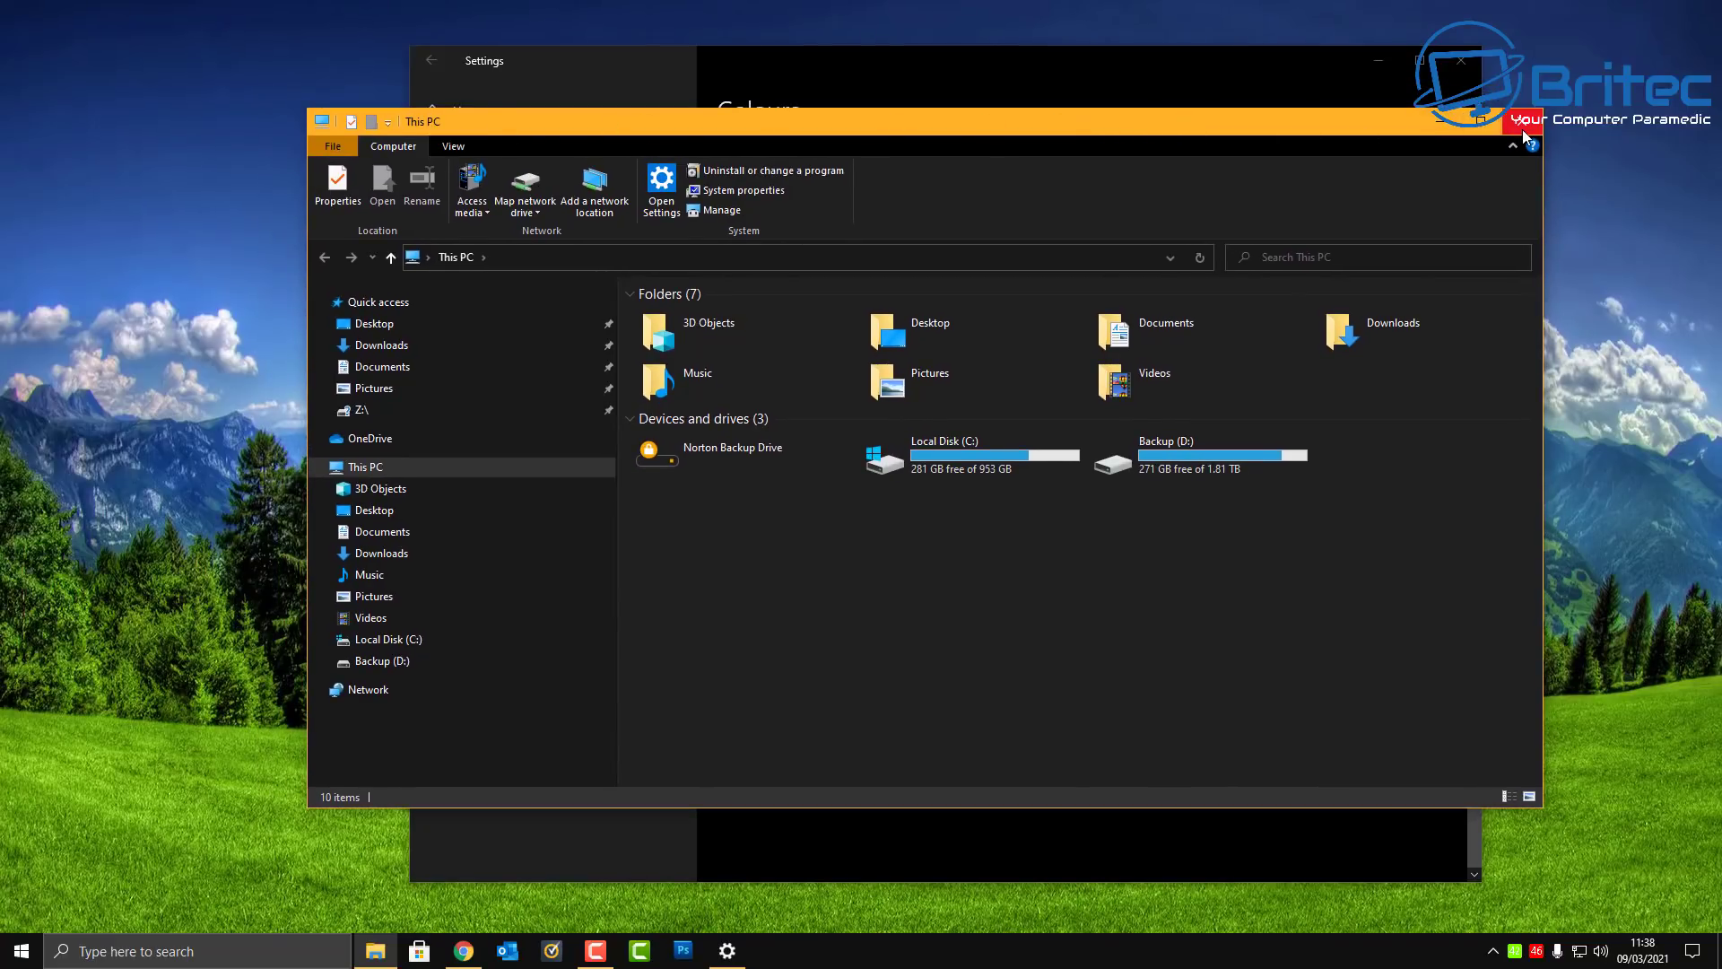
{"action": "left_click_drag", "start_coordinate": [974, 118], "coordinate": [1005, 70]}
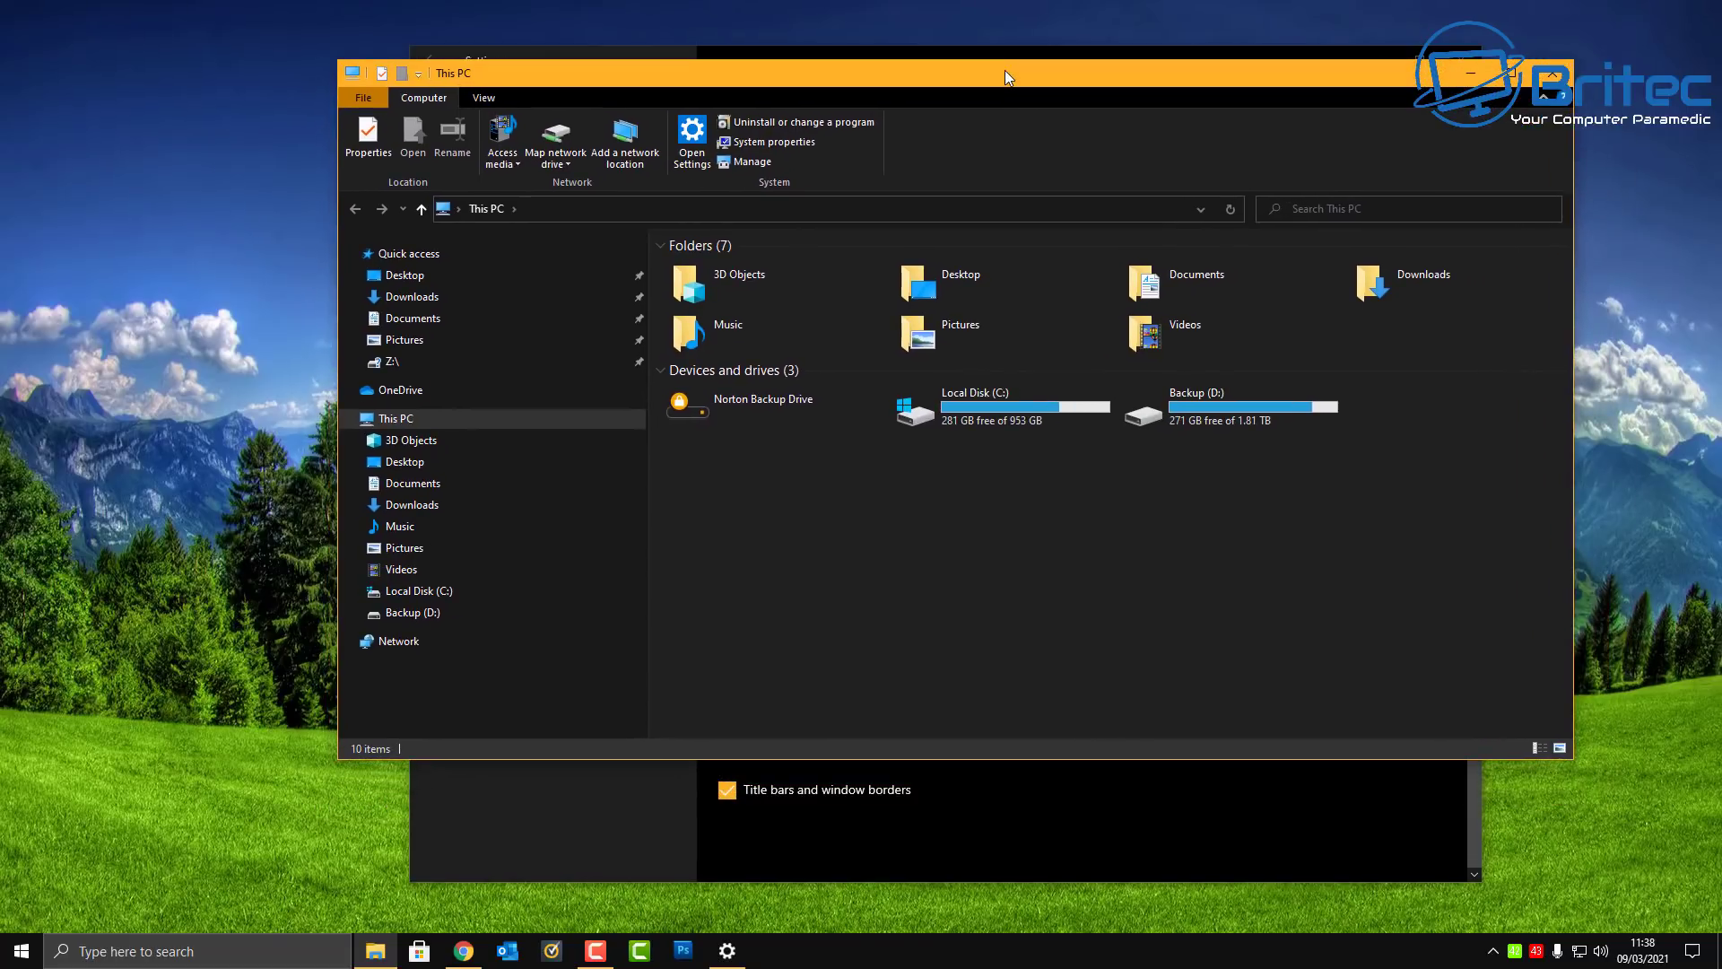
{"action": "left_click", "coordinate": [727, 795]}
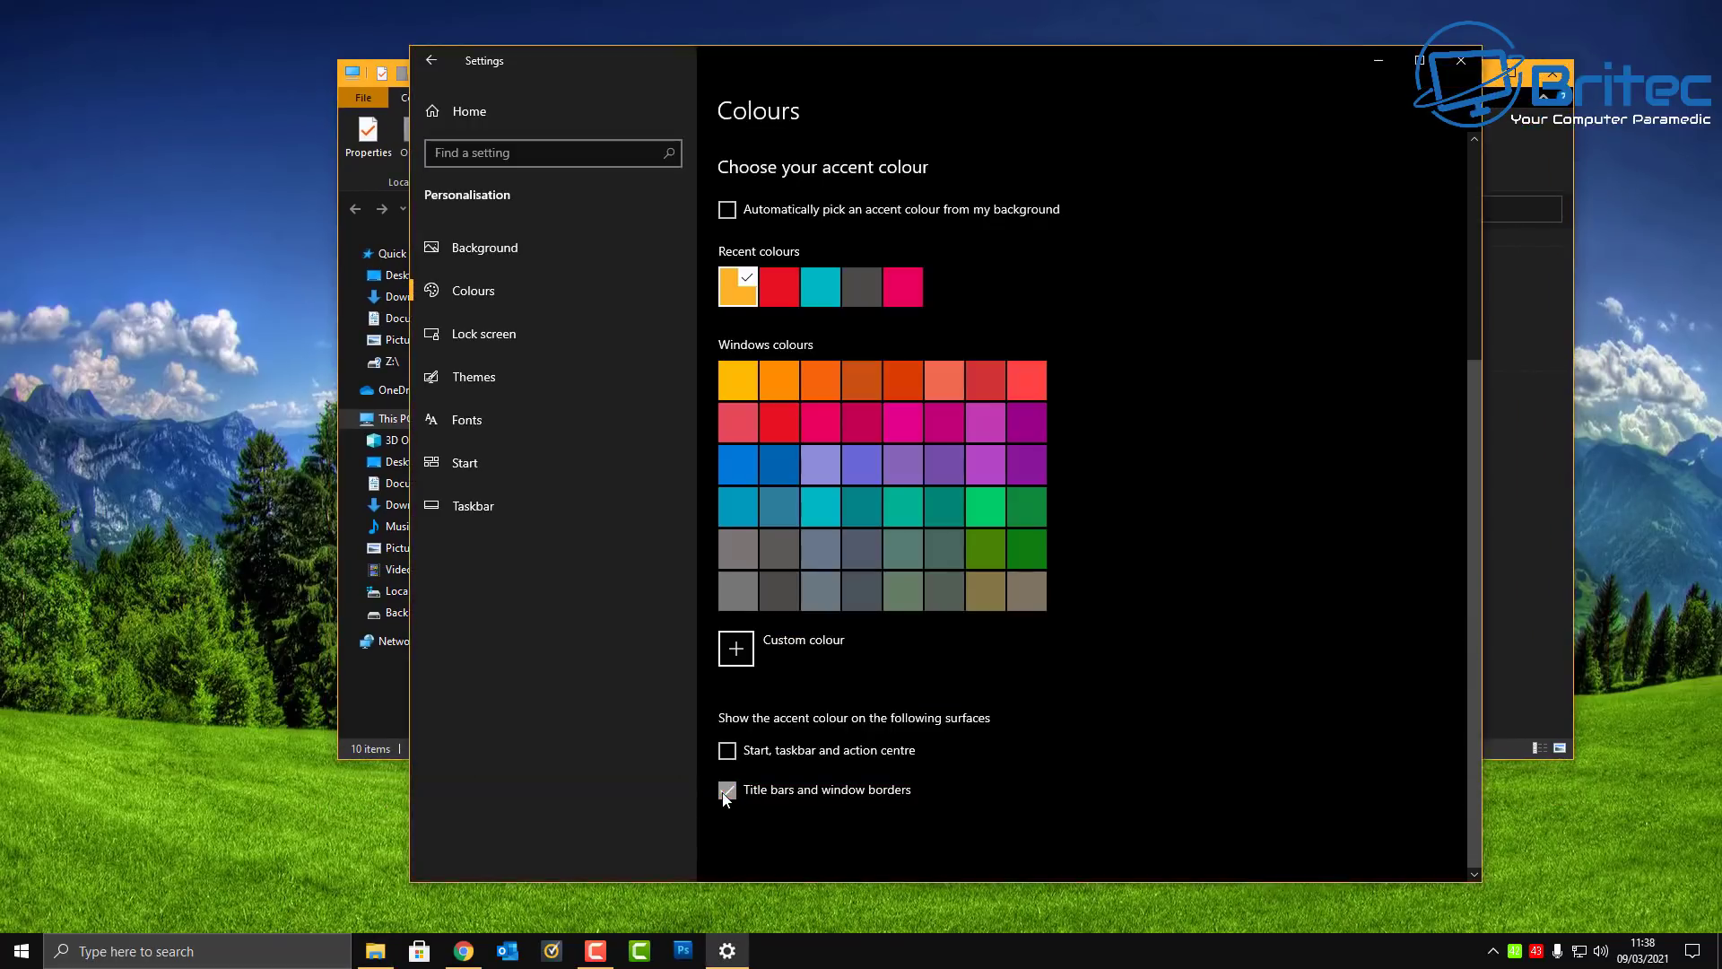
{"action": "left_click", "coordinate": [726, 794]}
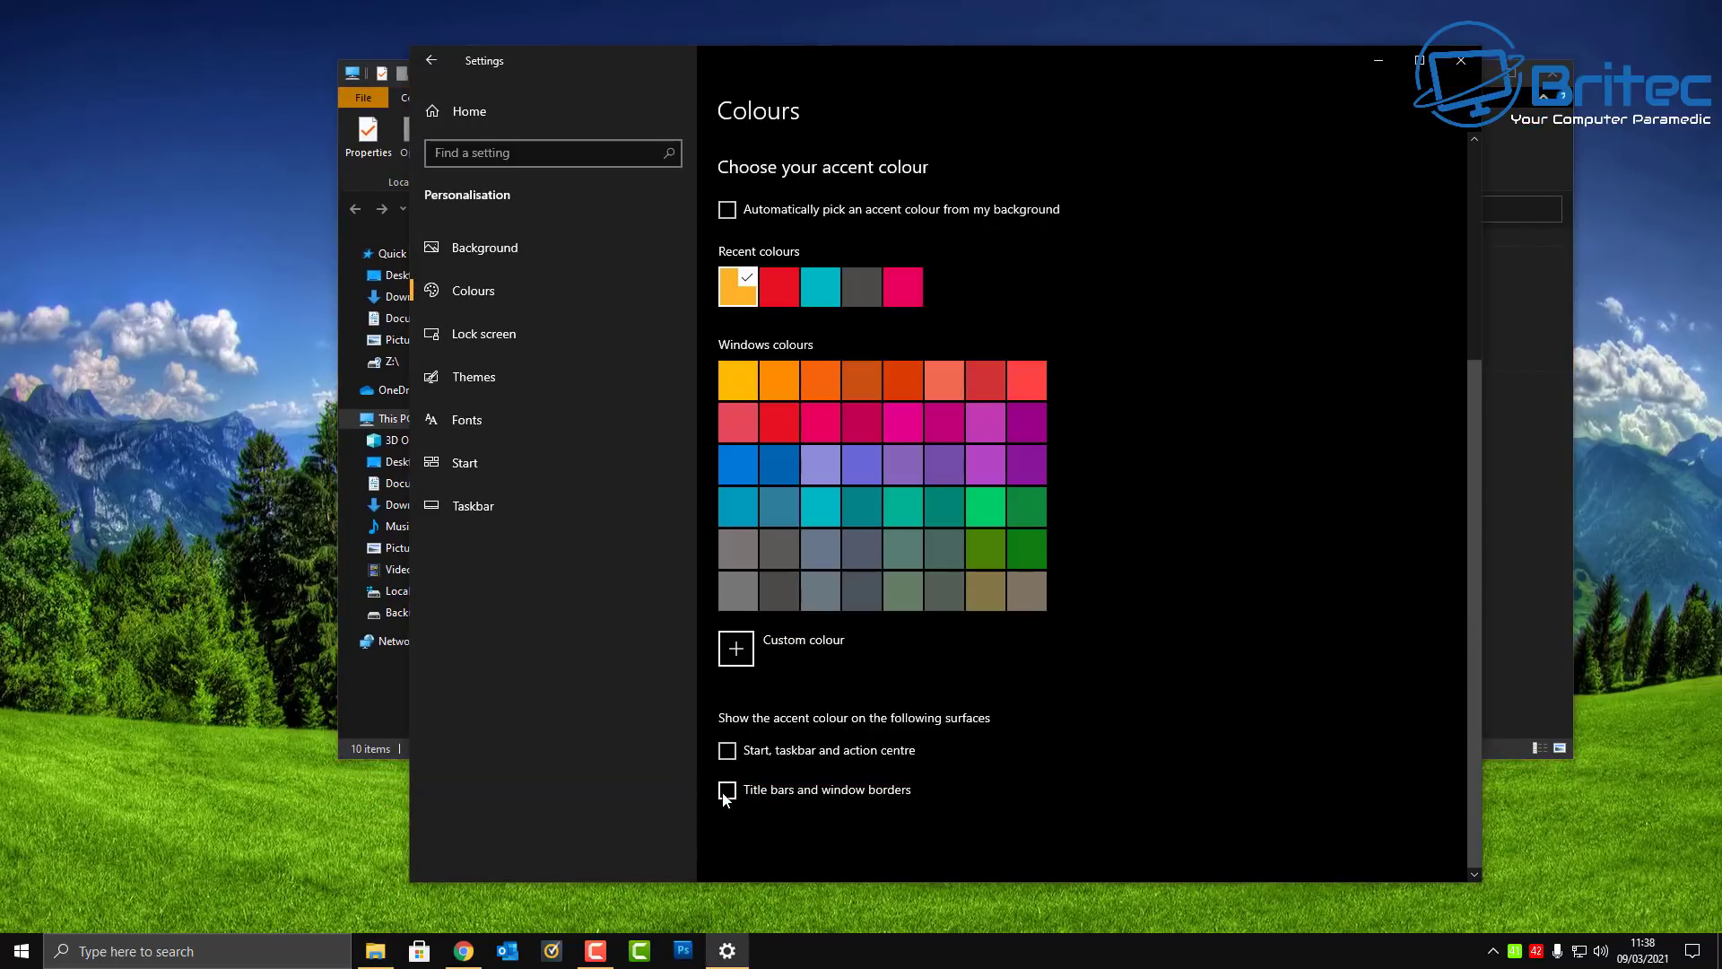
{"action": "left_click", "coordinate": [1530, 314]}
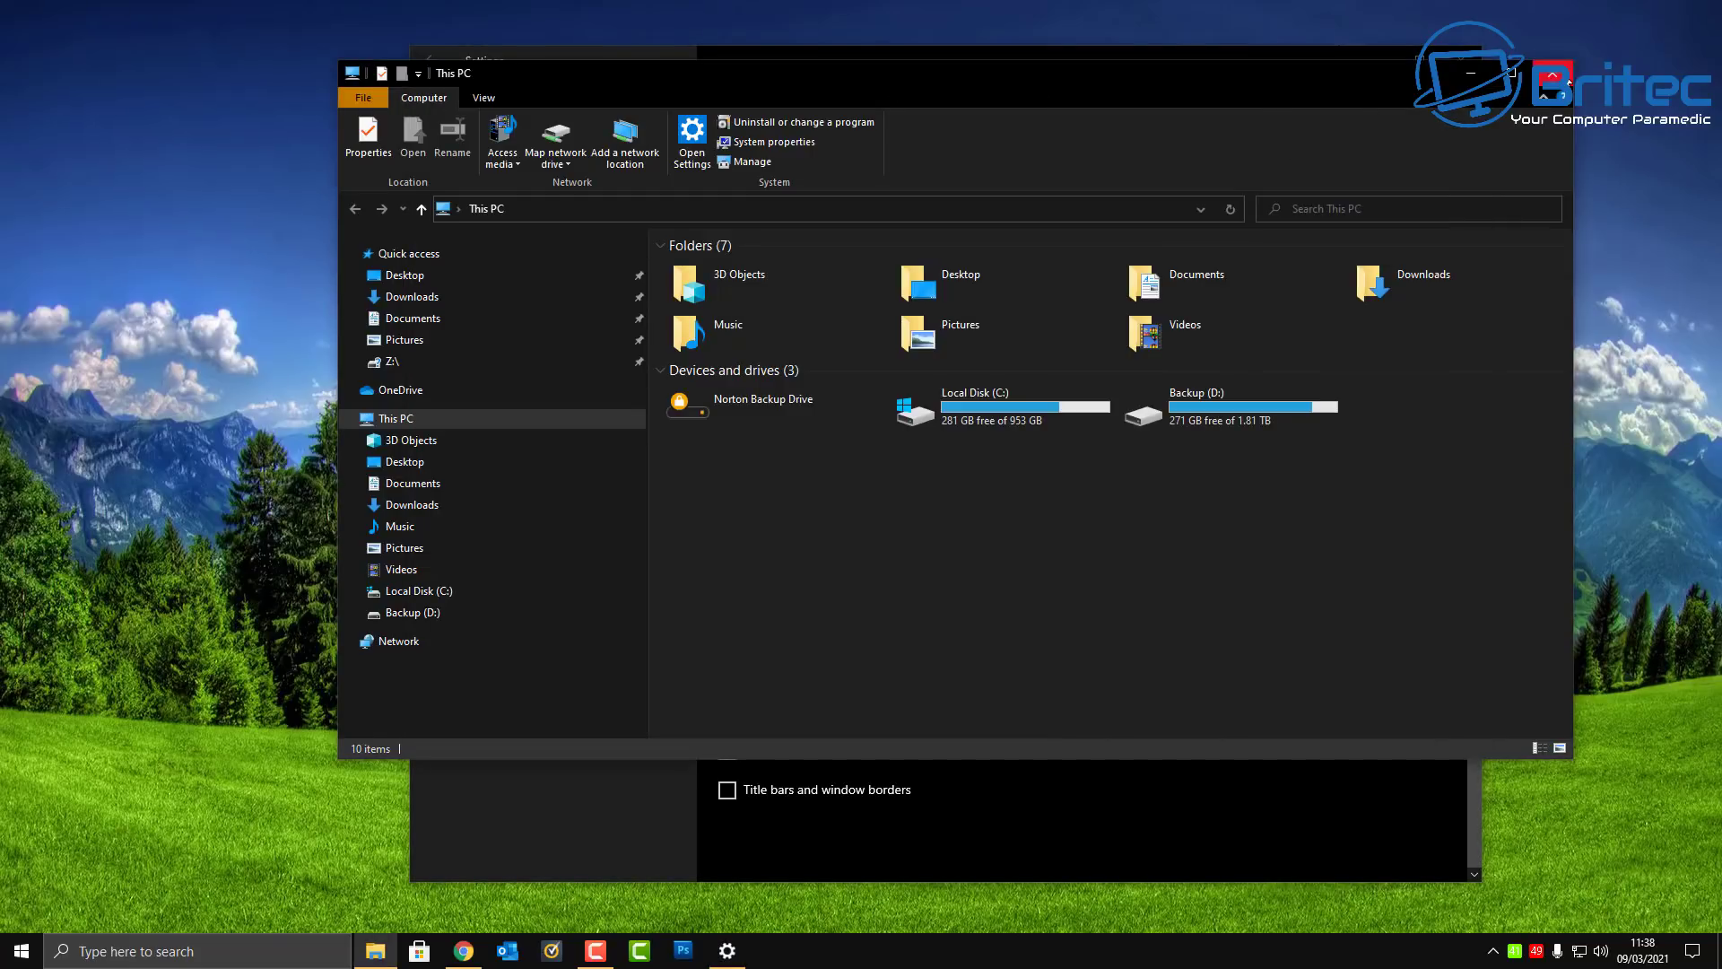
{"action": "left_click", "coordinate": [1551, 75]}
{"action": "scroll", "coordinate": [1011, 763], "scroll_direction": "up", "scroll_amount": 5}
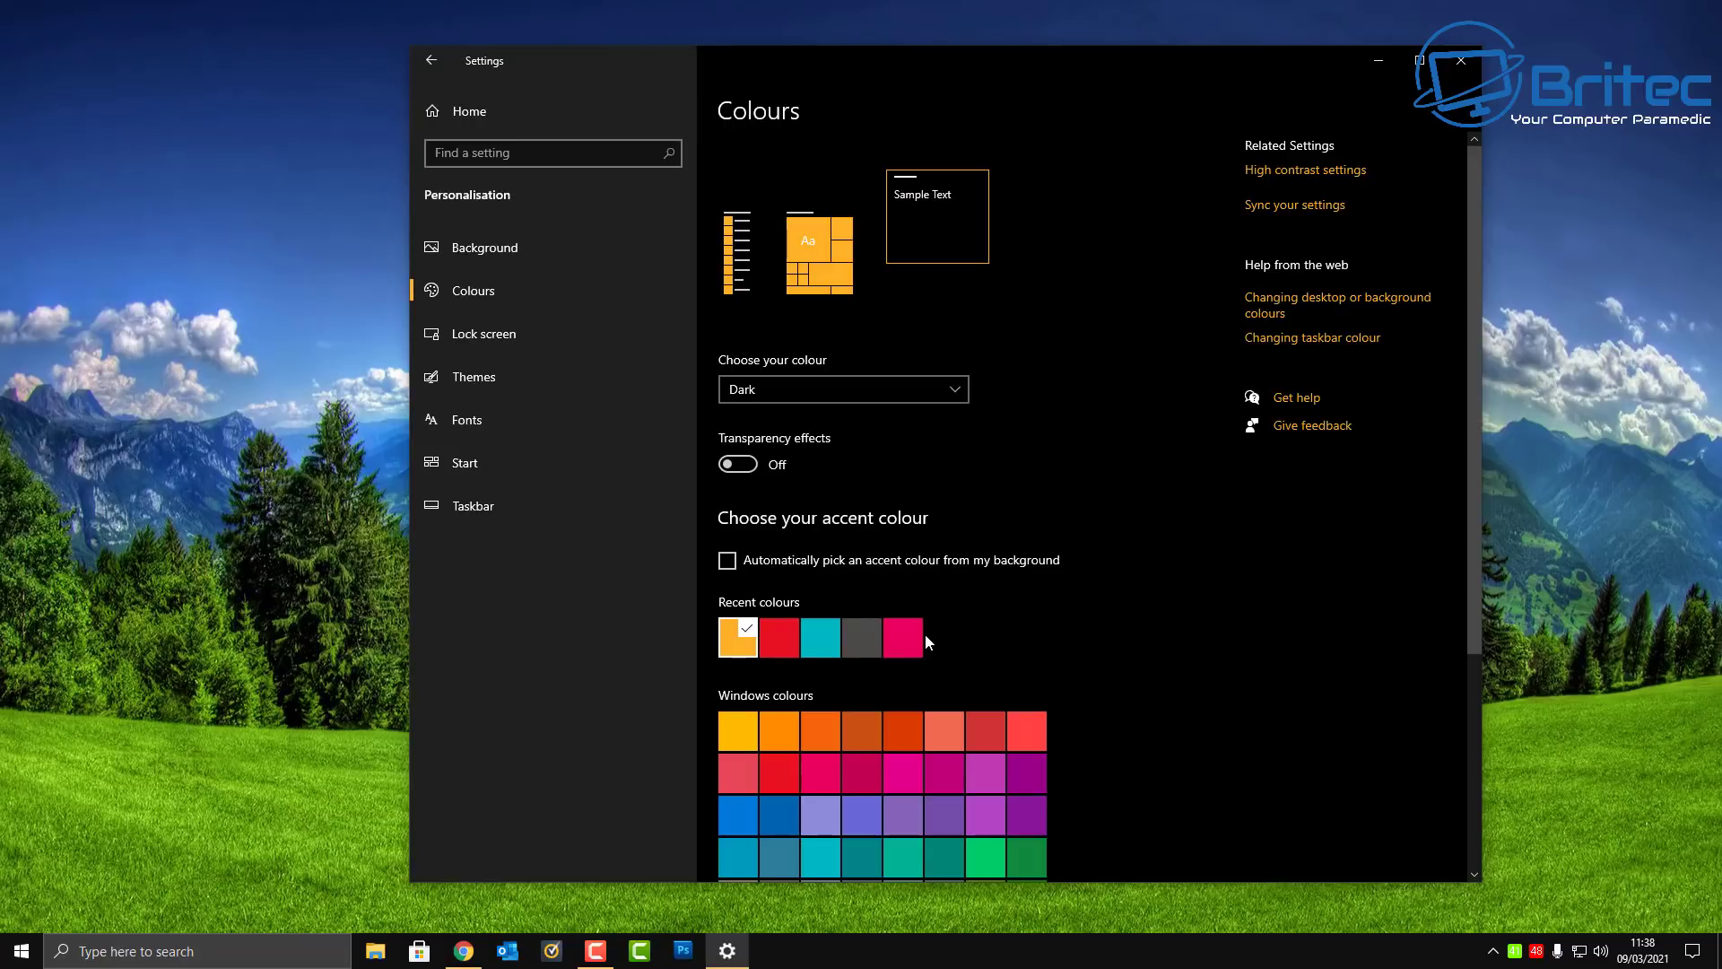
{"action": "scroll", "coordinate": [759, 635], "scroll_direction": "down", "scroll_amount": 3}
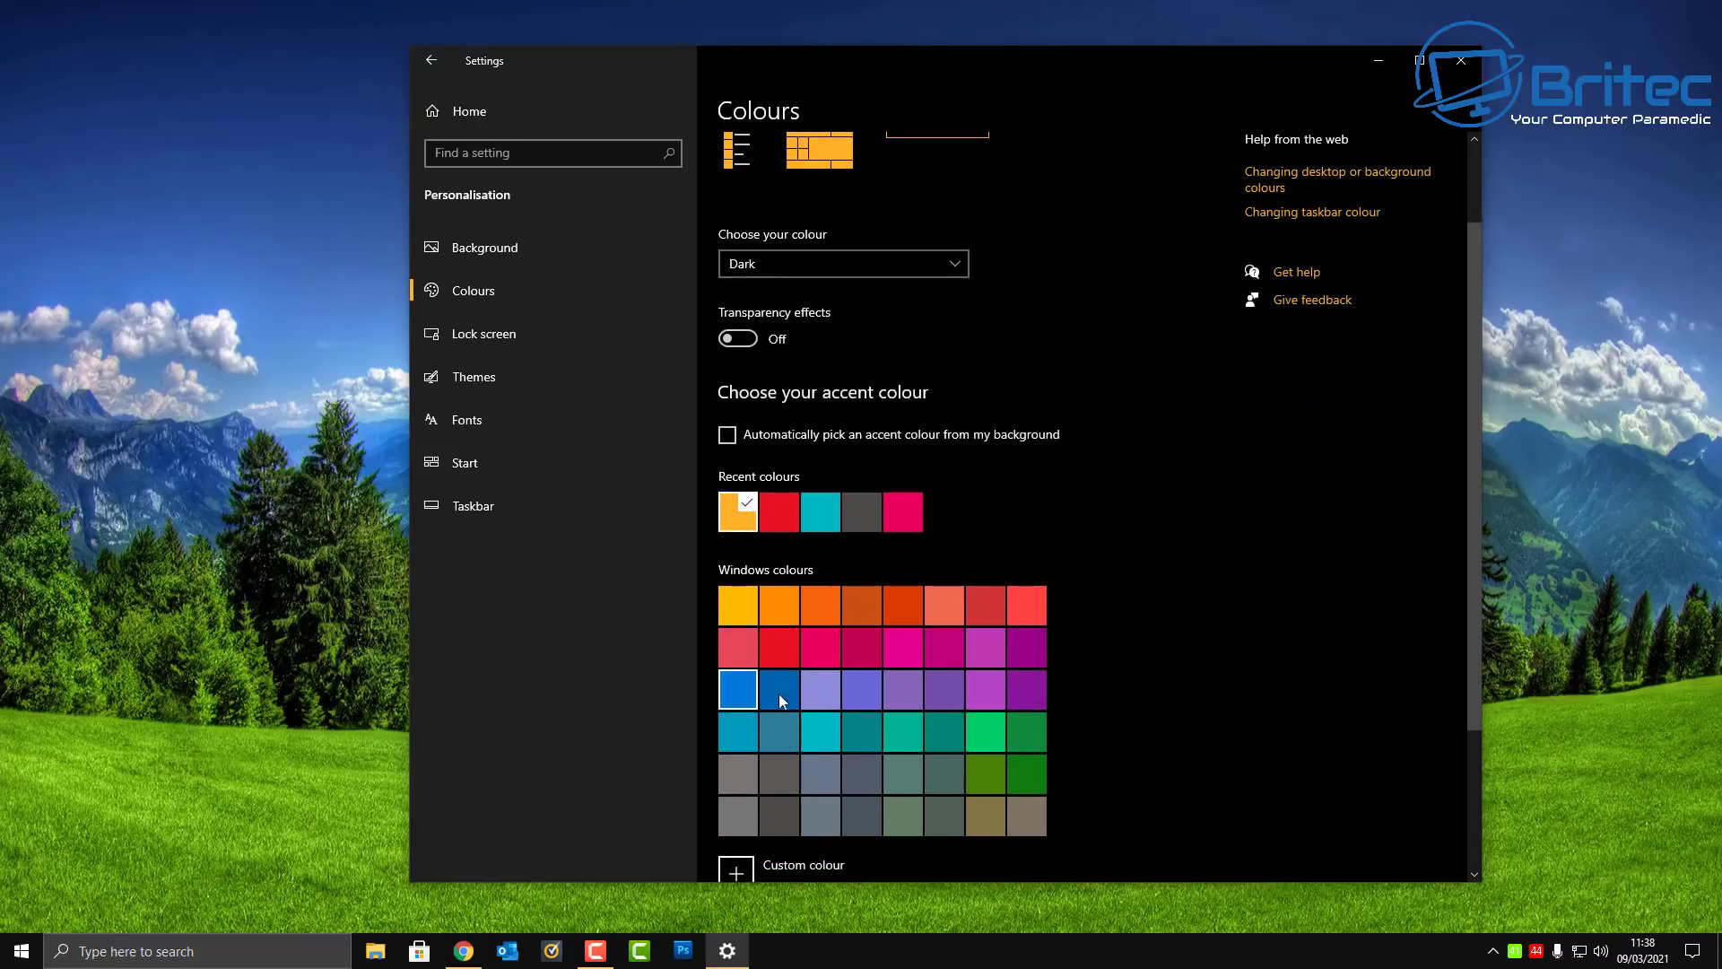
{"action": "scroll", "coordinate": [866, 606], "scroll_direction": "up", "scroll_amount": 3}
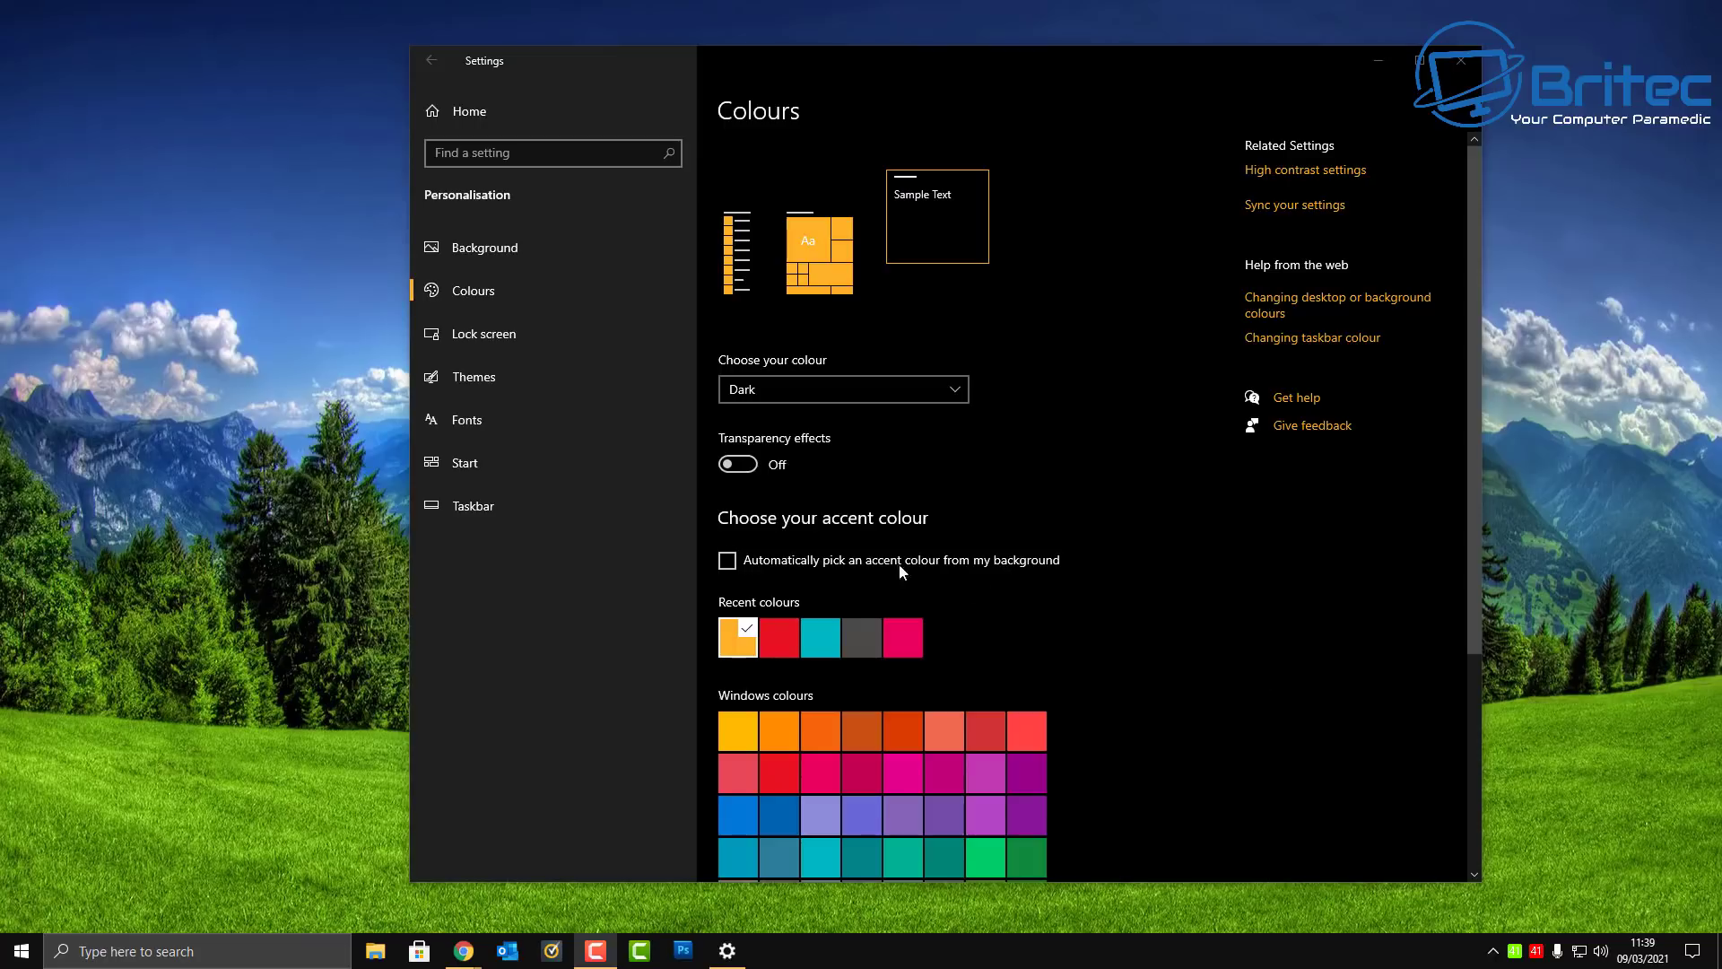
{"action": "left_click", "coordinate": [462, 375]}
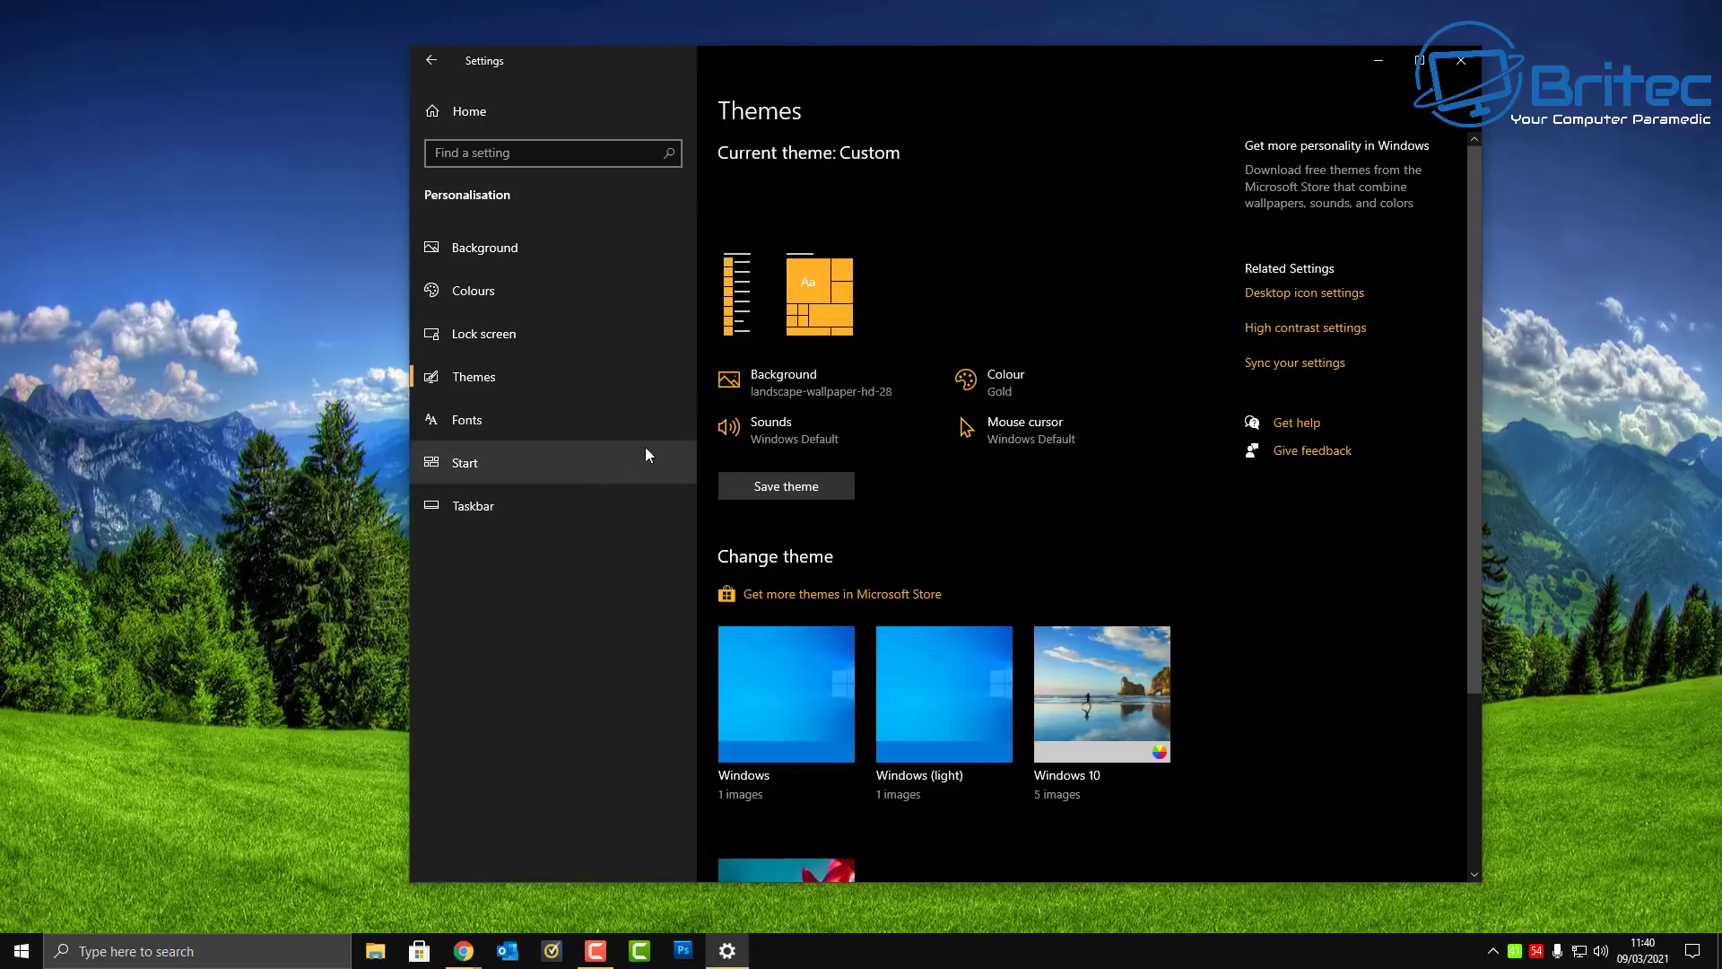
{"action": "left_click", "coordinate": [459, 294]}
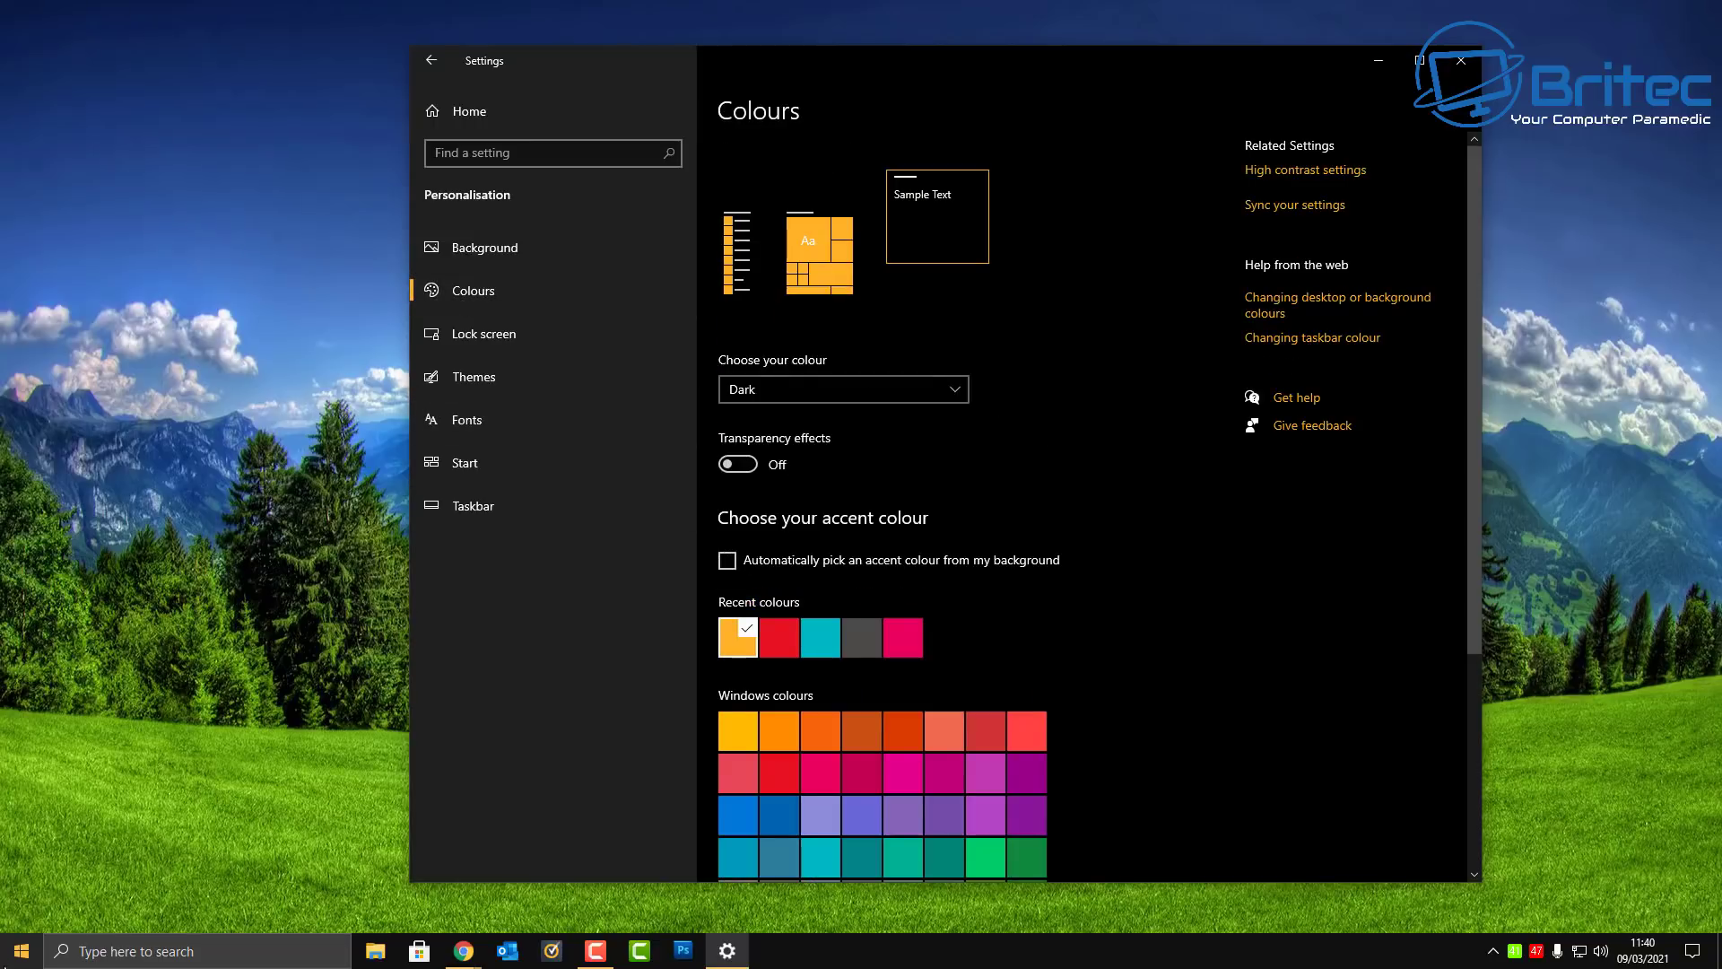
{"action": "left_click", "coordinate": [16, 955]}
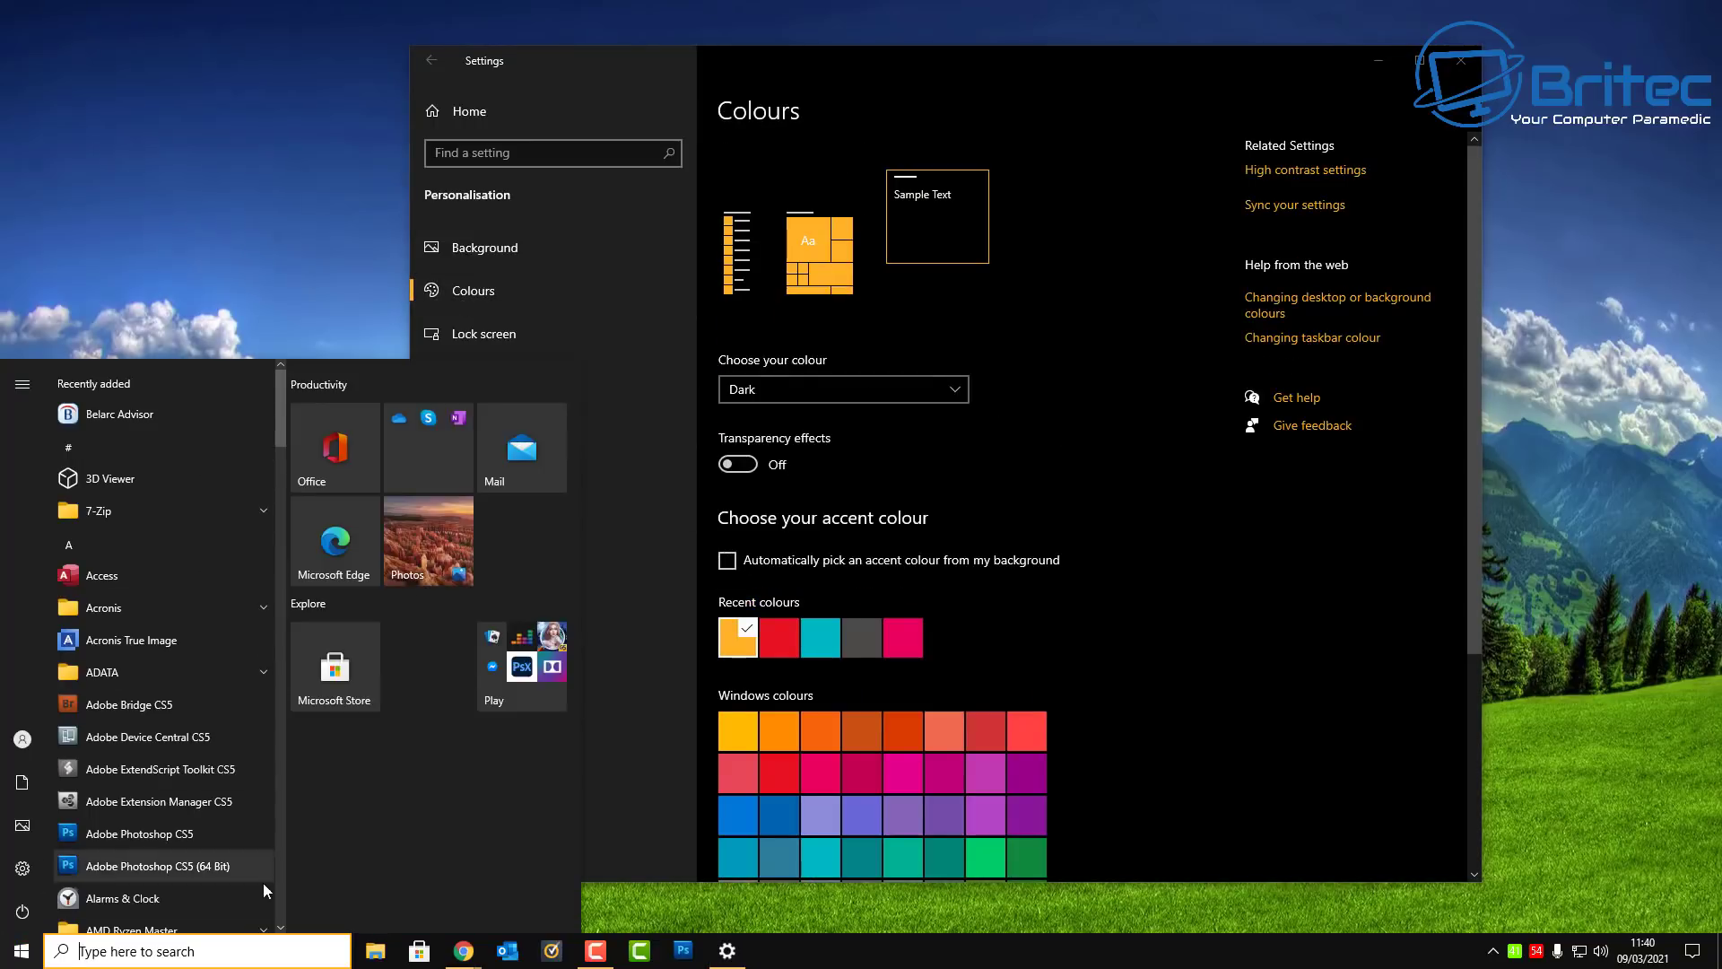
{"action": "left_click", "coordinate": [1320, 802]}
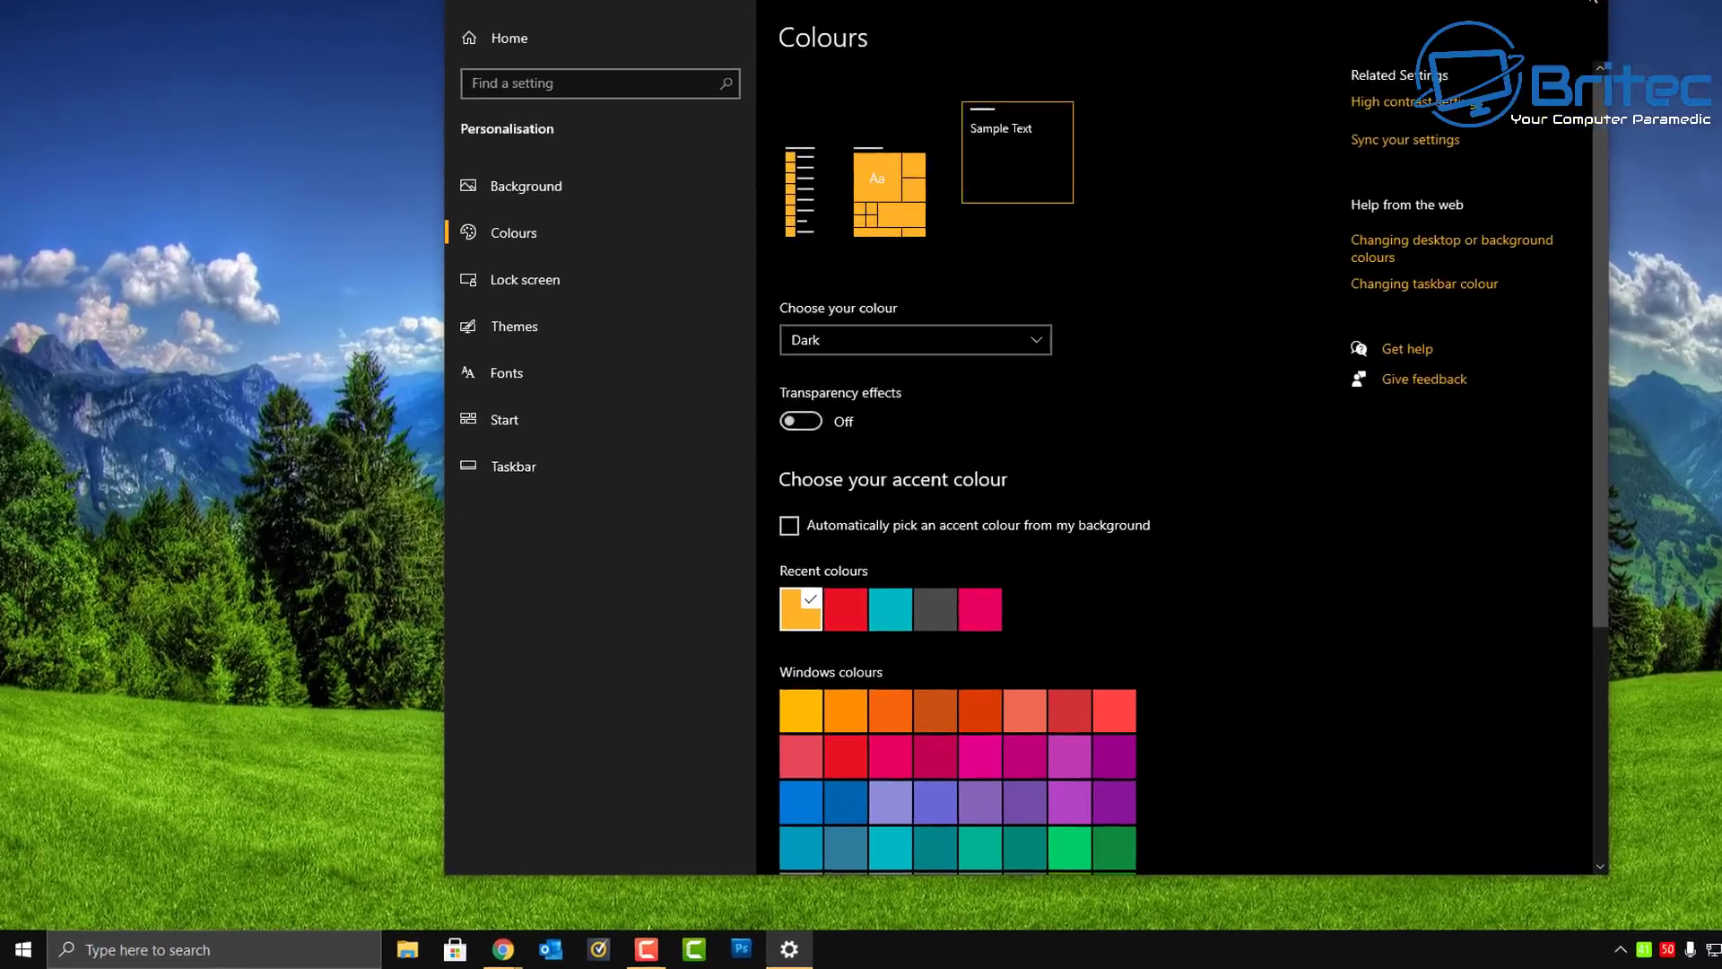
- Close Settings, run winver to confirm Version 20H2 (OS Build 19042.804), then close About Windows
{"action": "left_click", "coordinate": [1461, 60]}
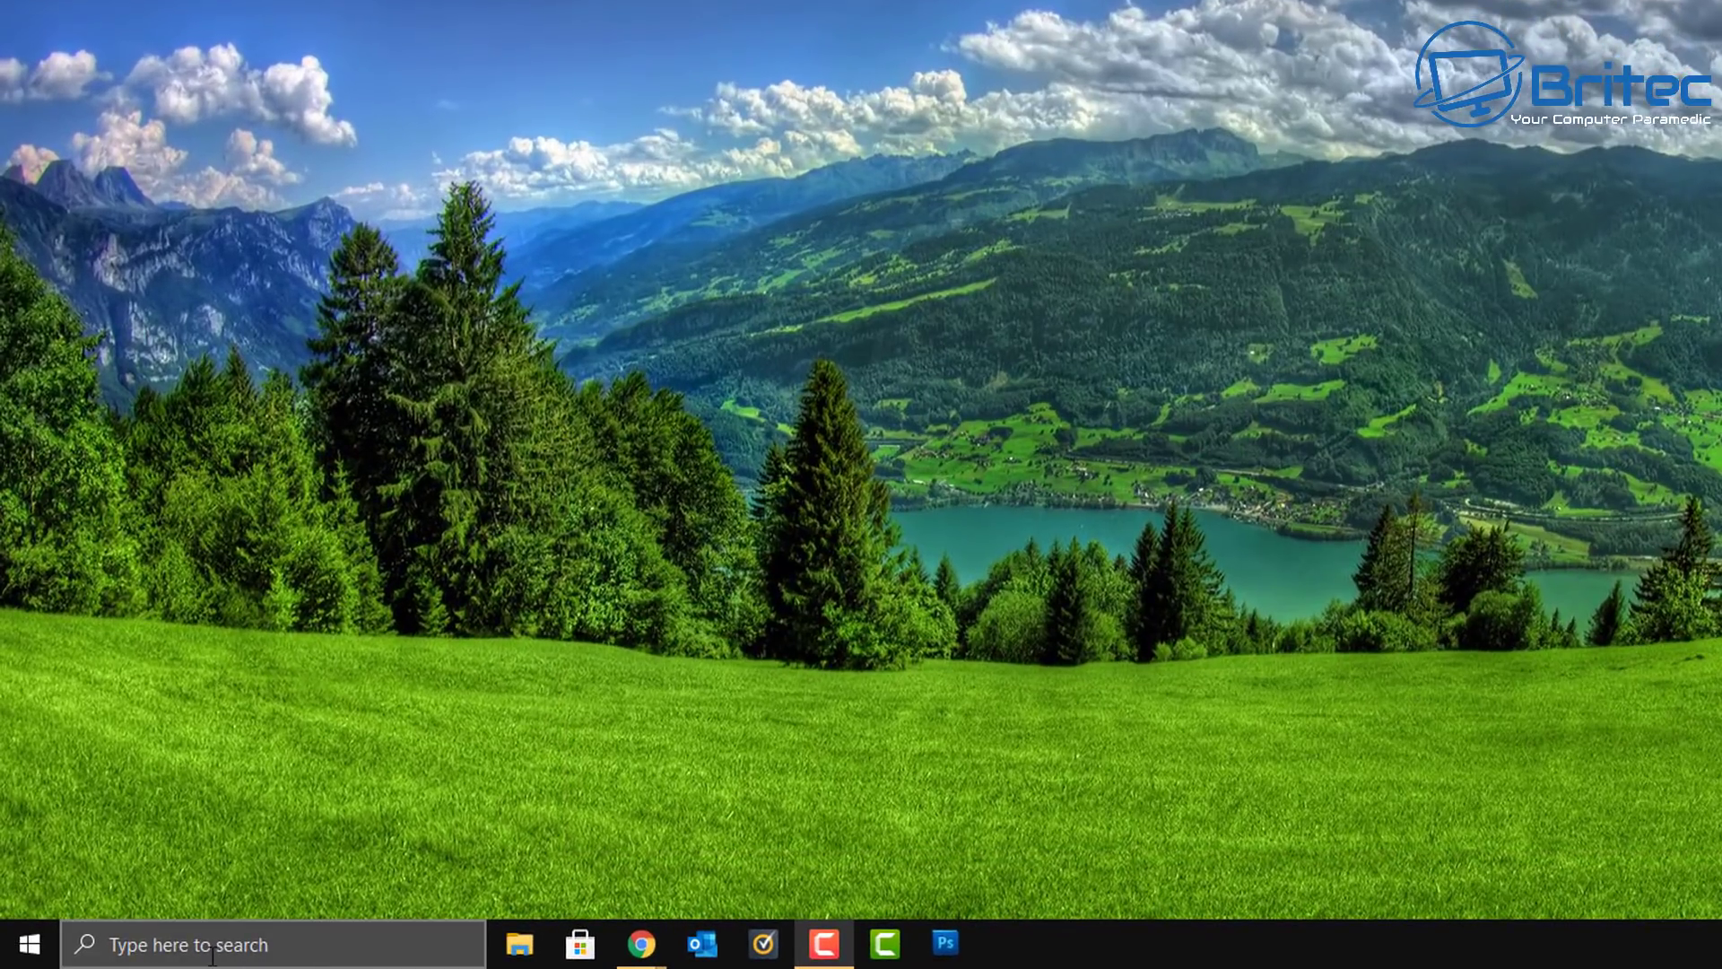
{"action": "left_click", "coordinate": [213, 955]}
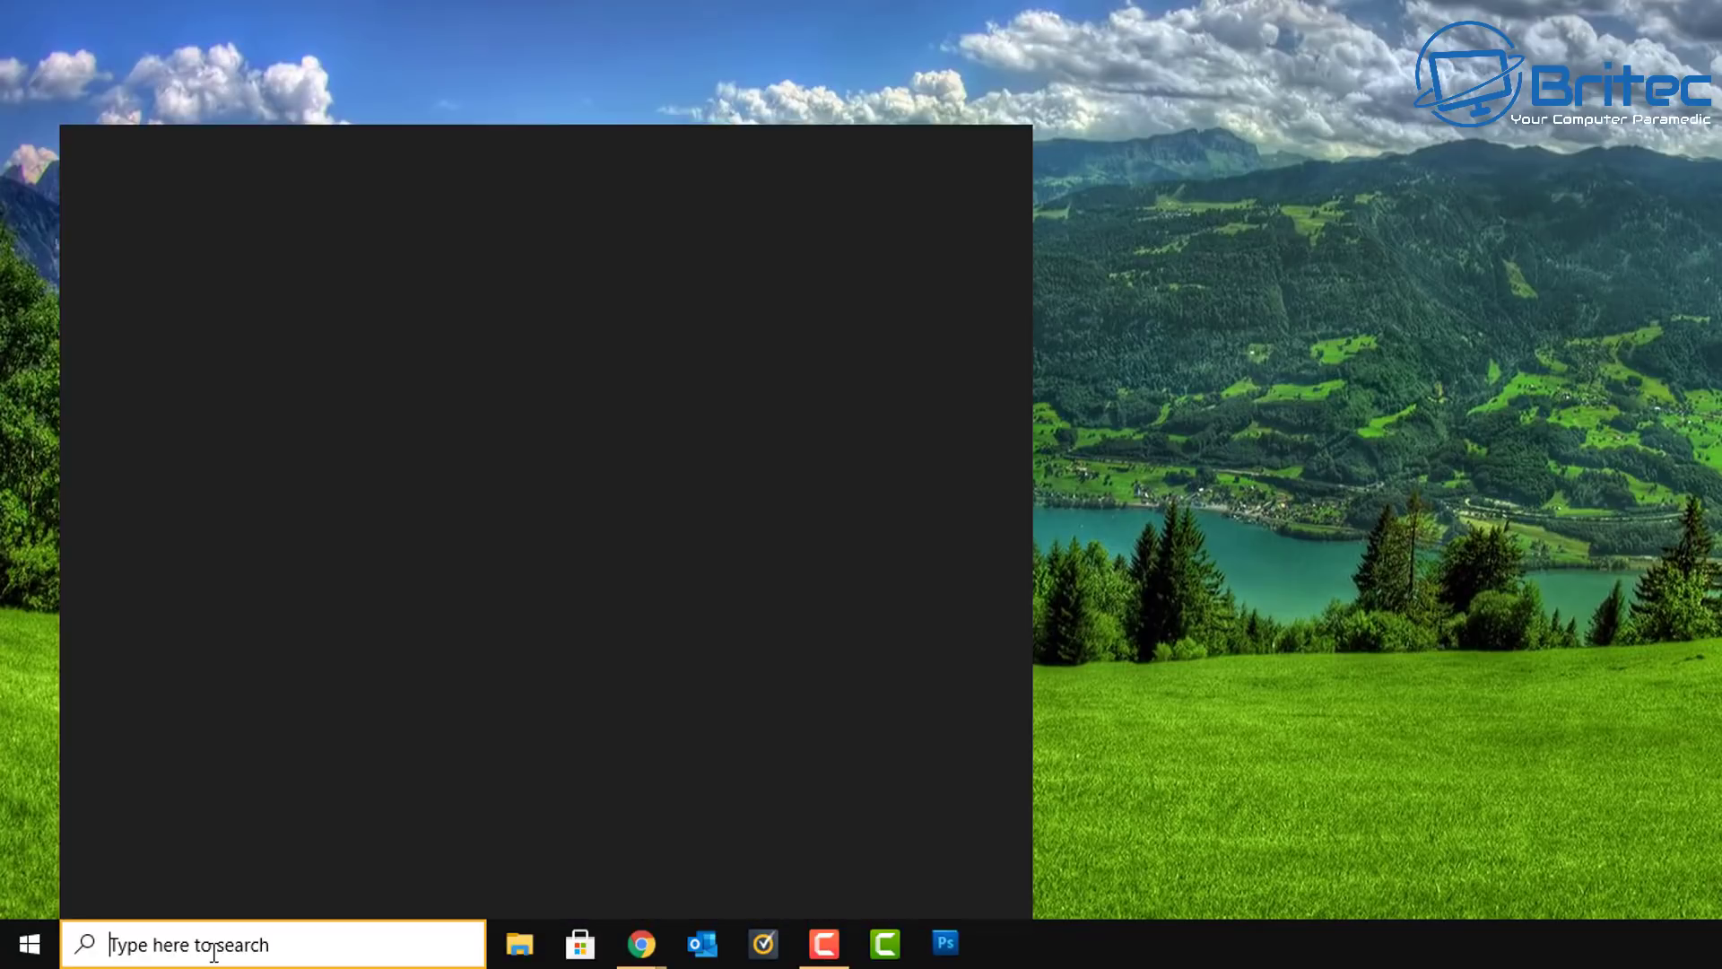
{"action": "type", "text": "winver"}
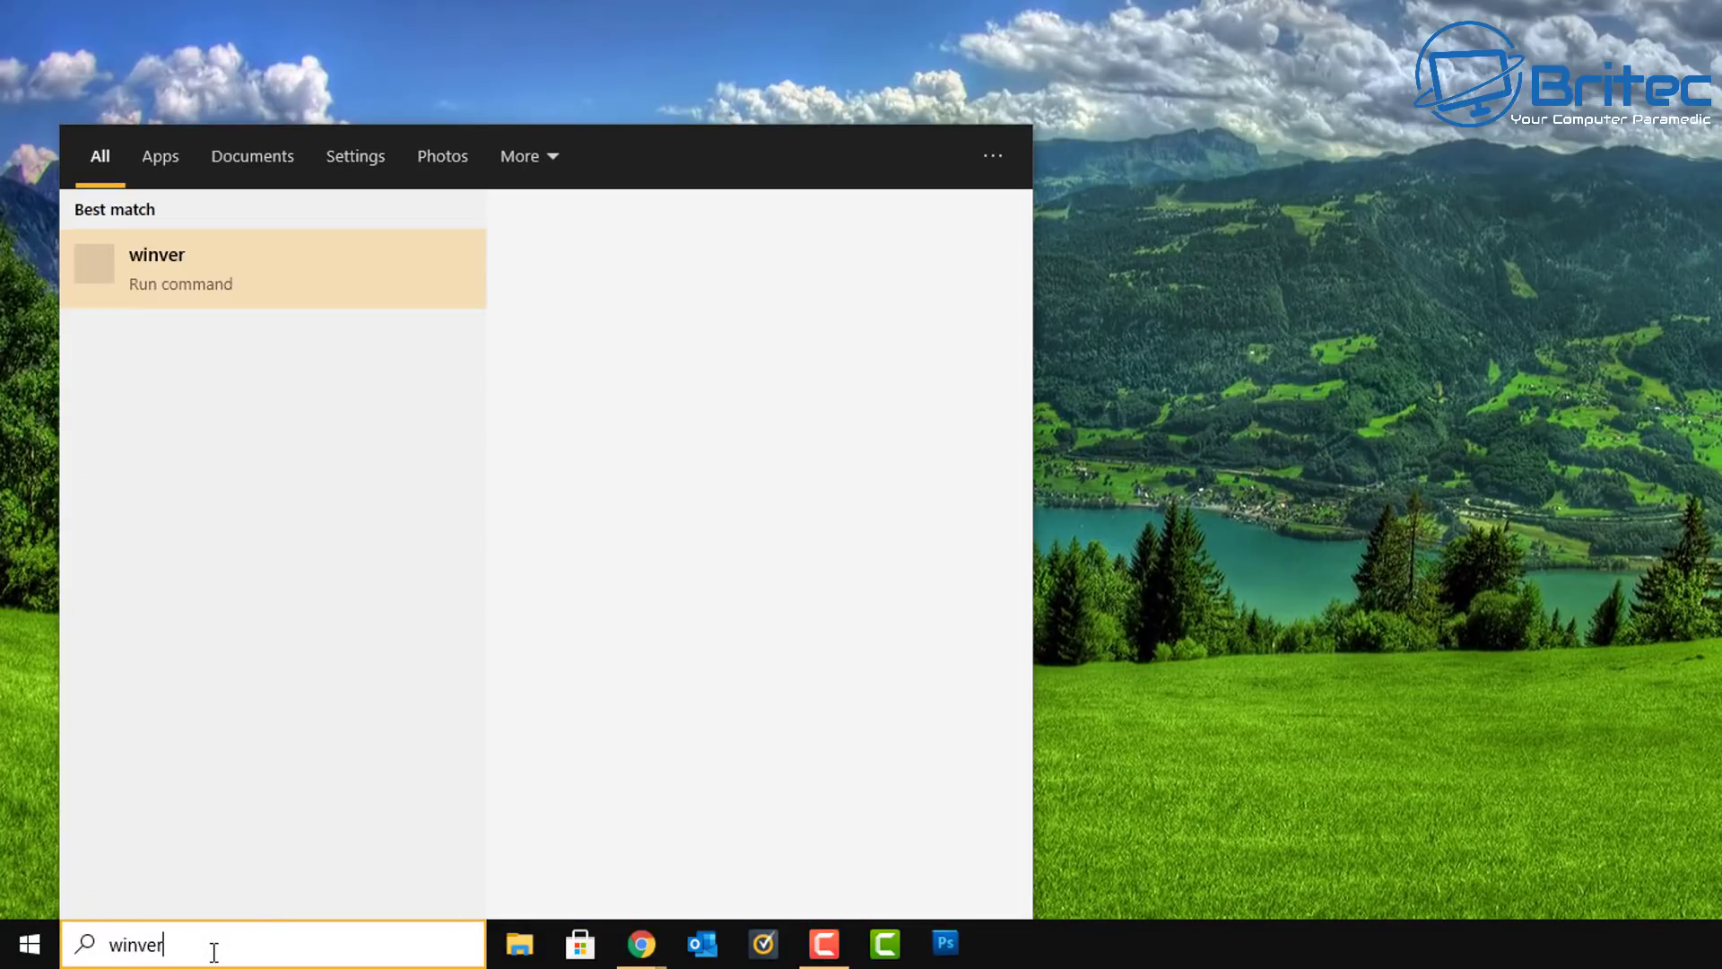
{"action": "left_click", "coordinate": [203, 287]}
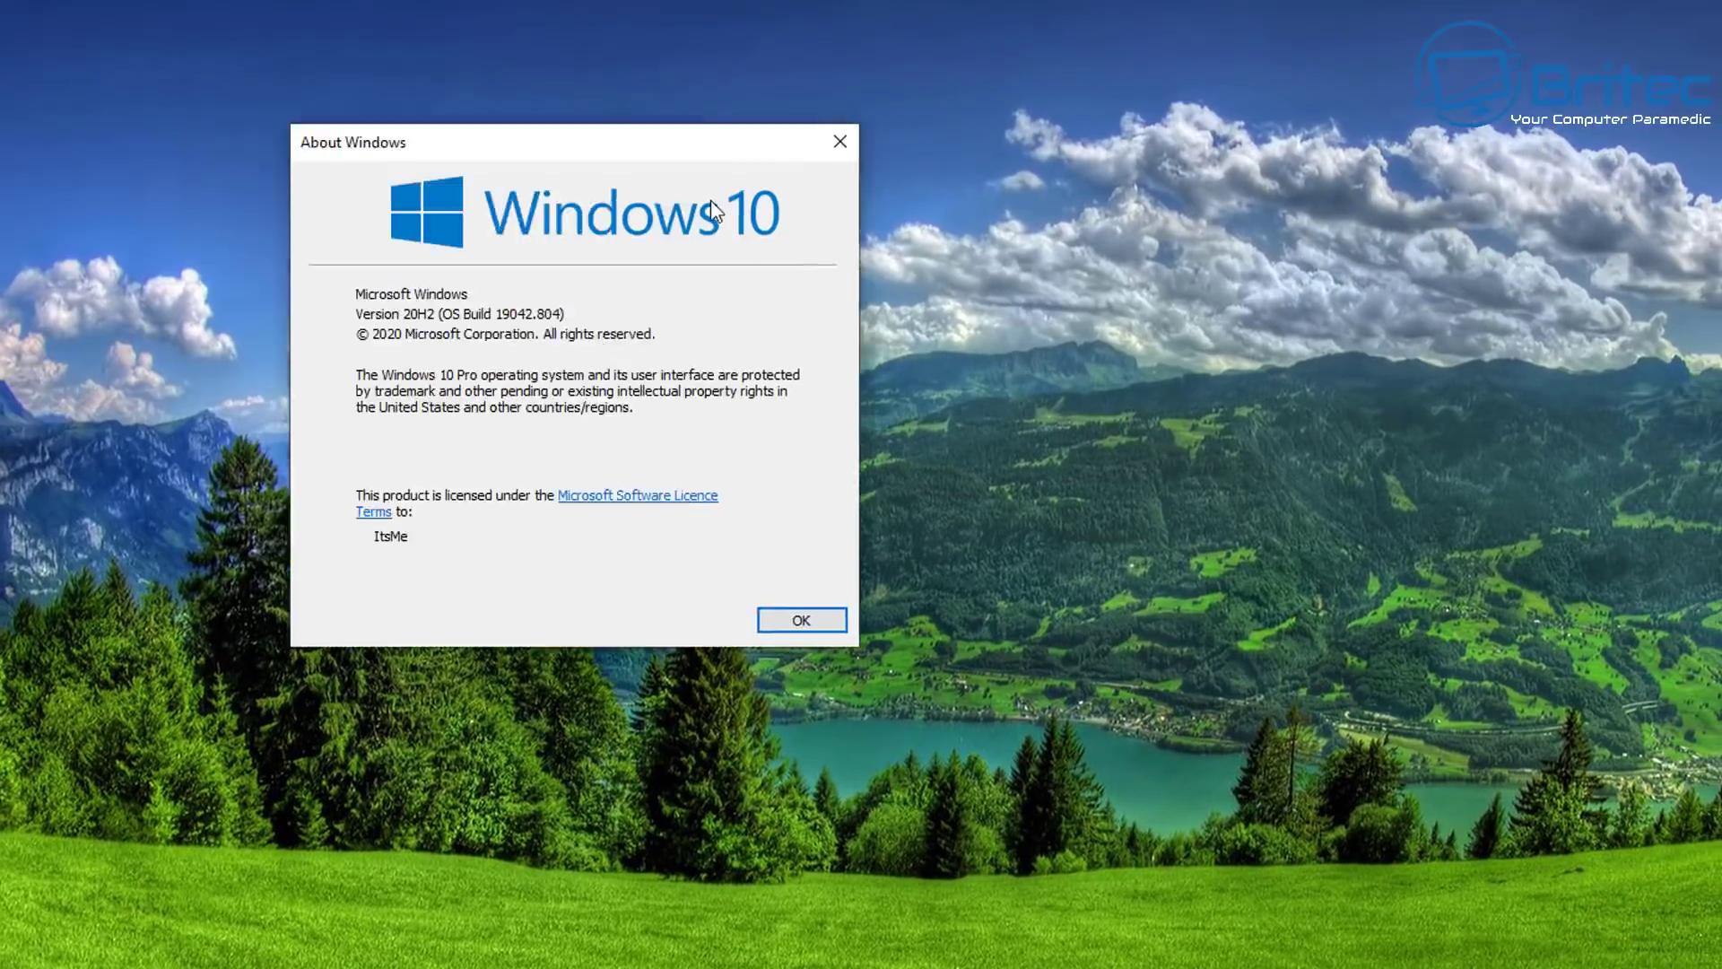
{"action": "left_click_drag", "start_coordinate": [520, 145], "coordinate": [947, 215]}
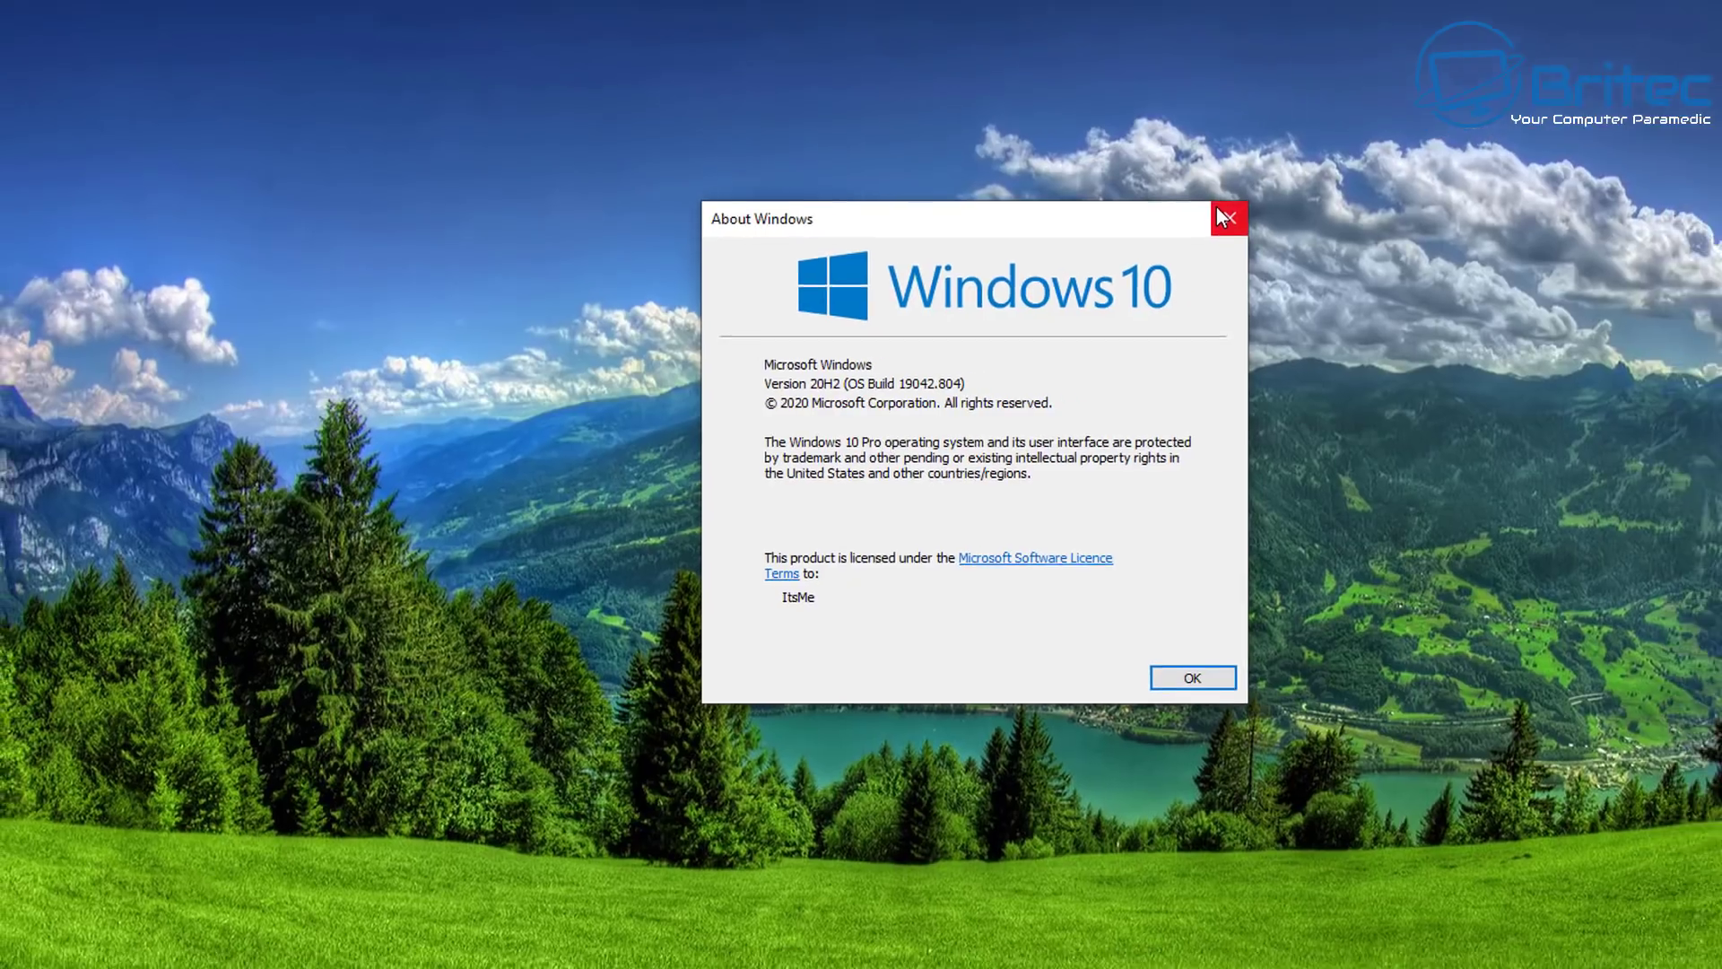
{"action": "left_click", "coordinate": [1225, 218]}
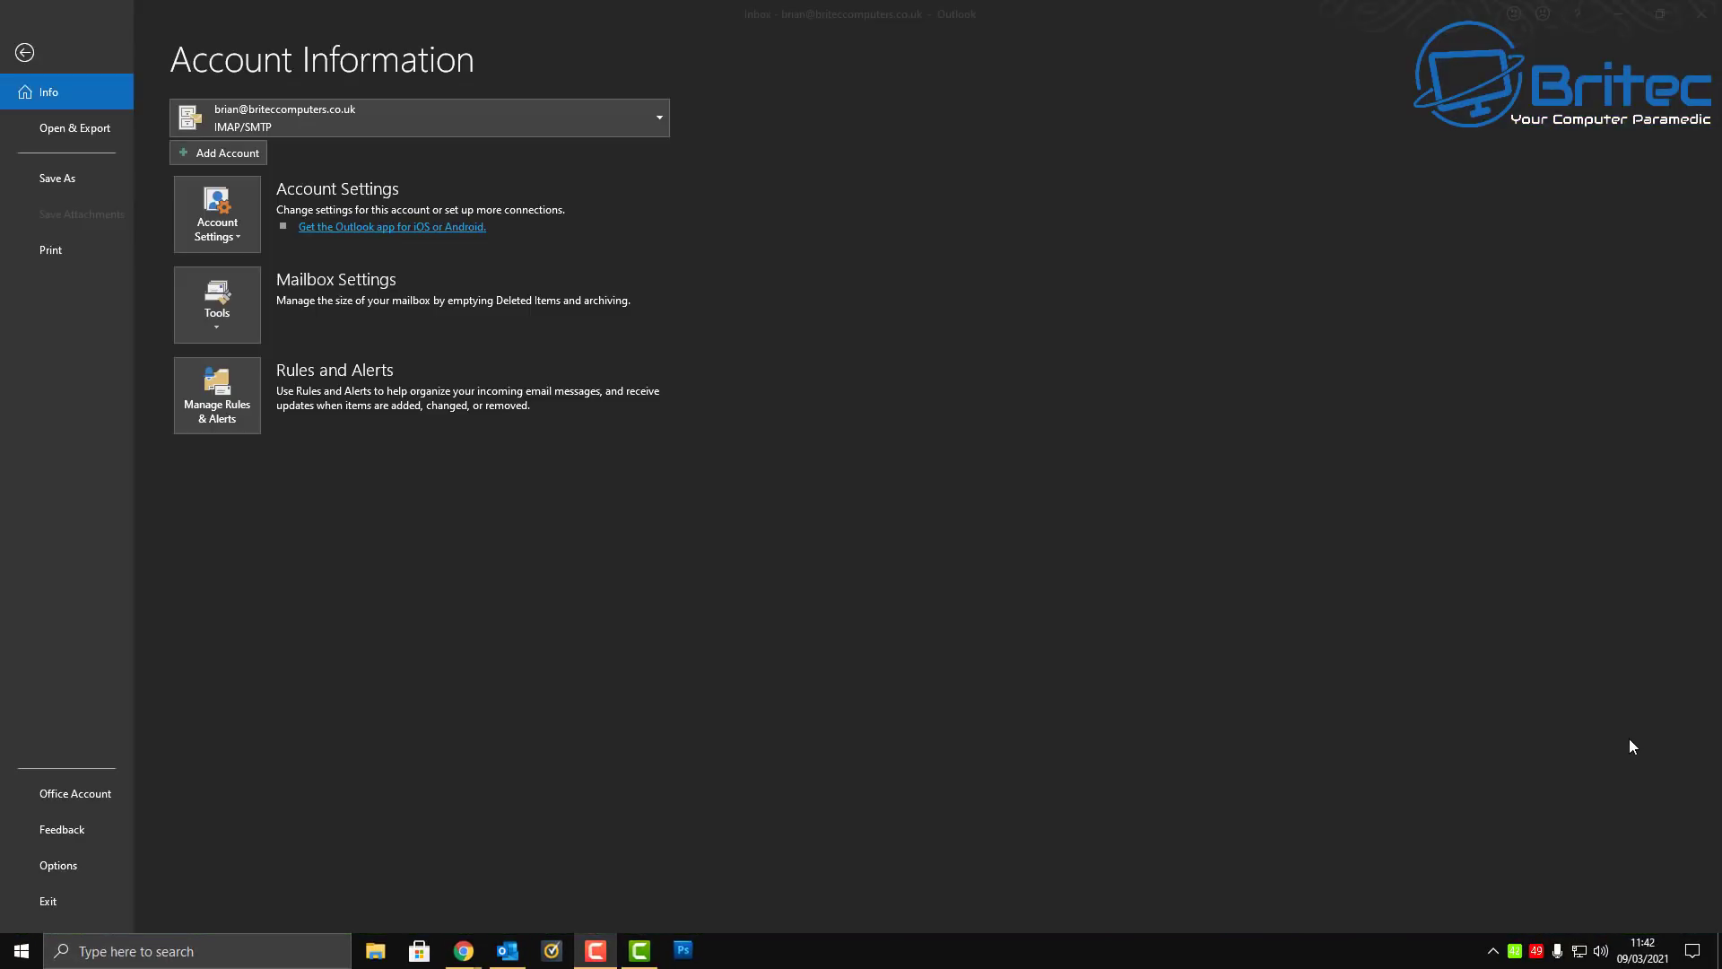
- On Outlook's Office Account page, try Stars, Clouds and Underwater backgrounds, then choose Calligraphy
{"action": "left_click", "coordinate": [1630, 745]}
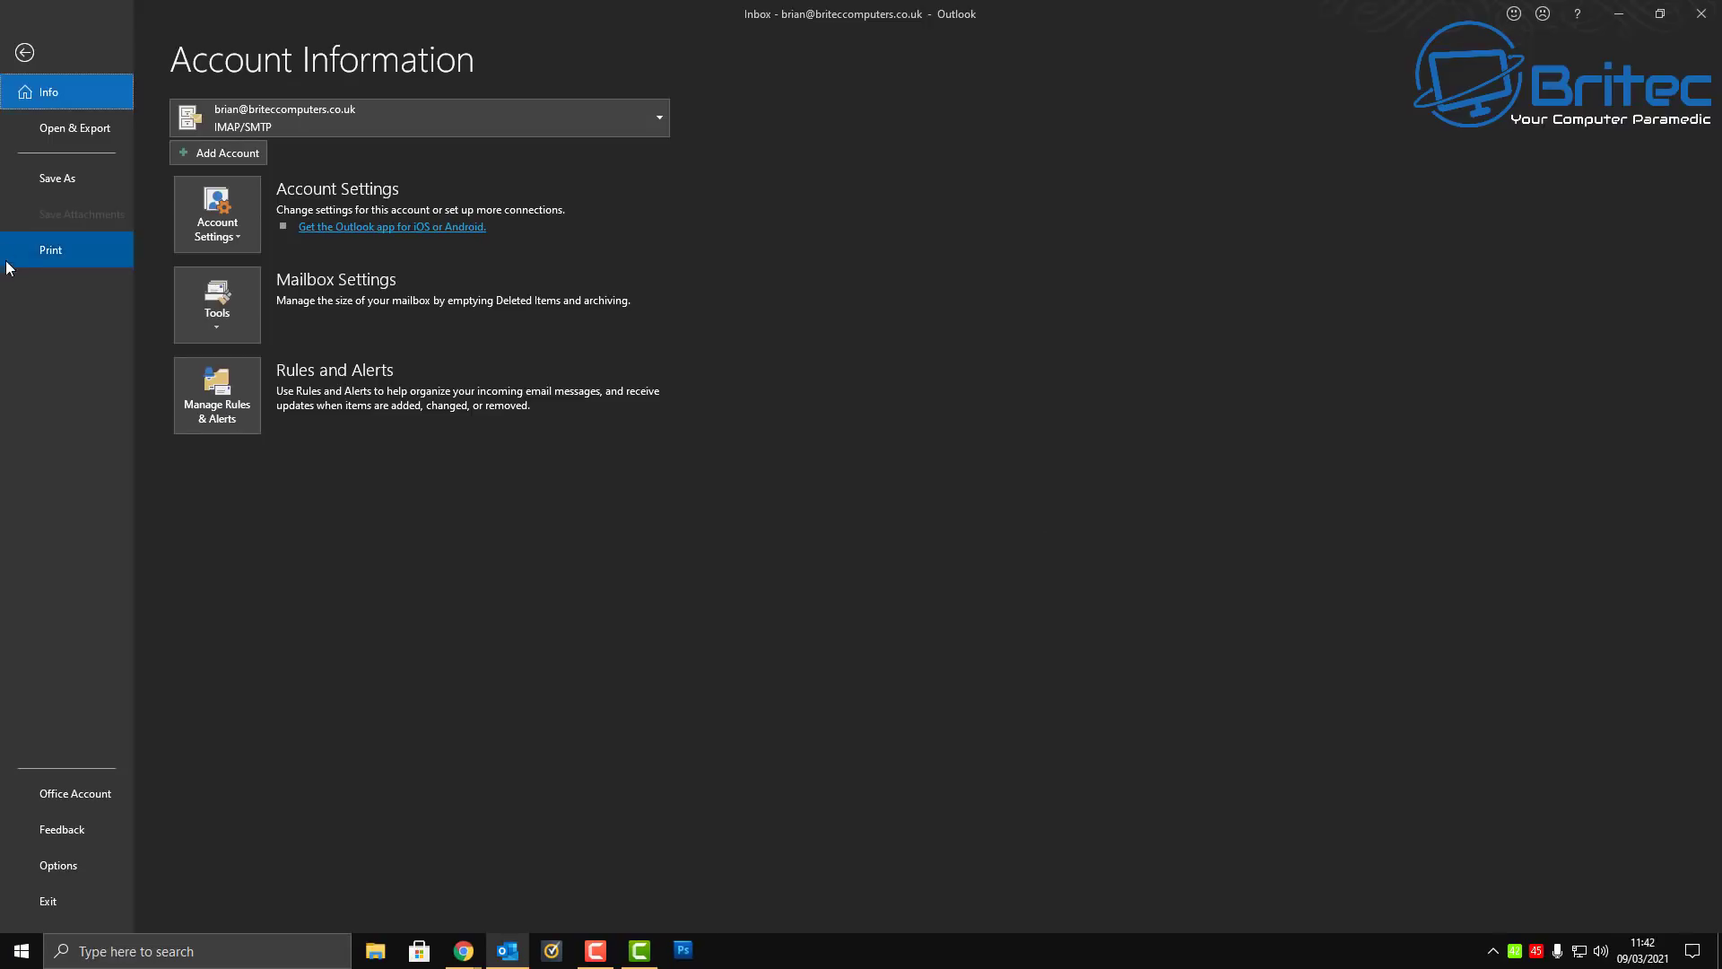
{"action": "left_click", "coordinate": [79, 789]}
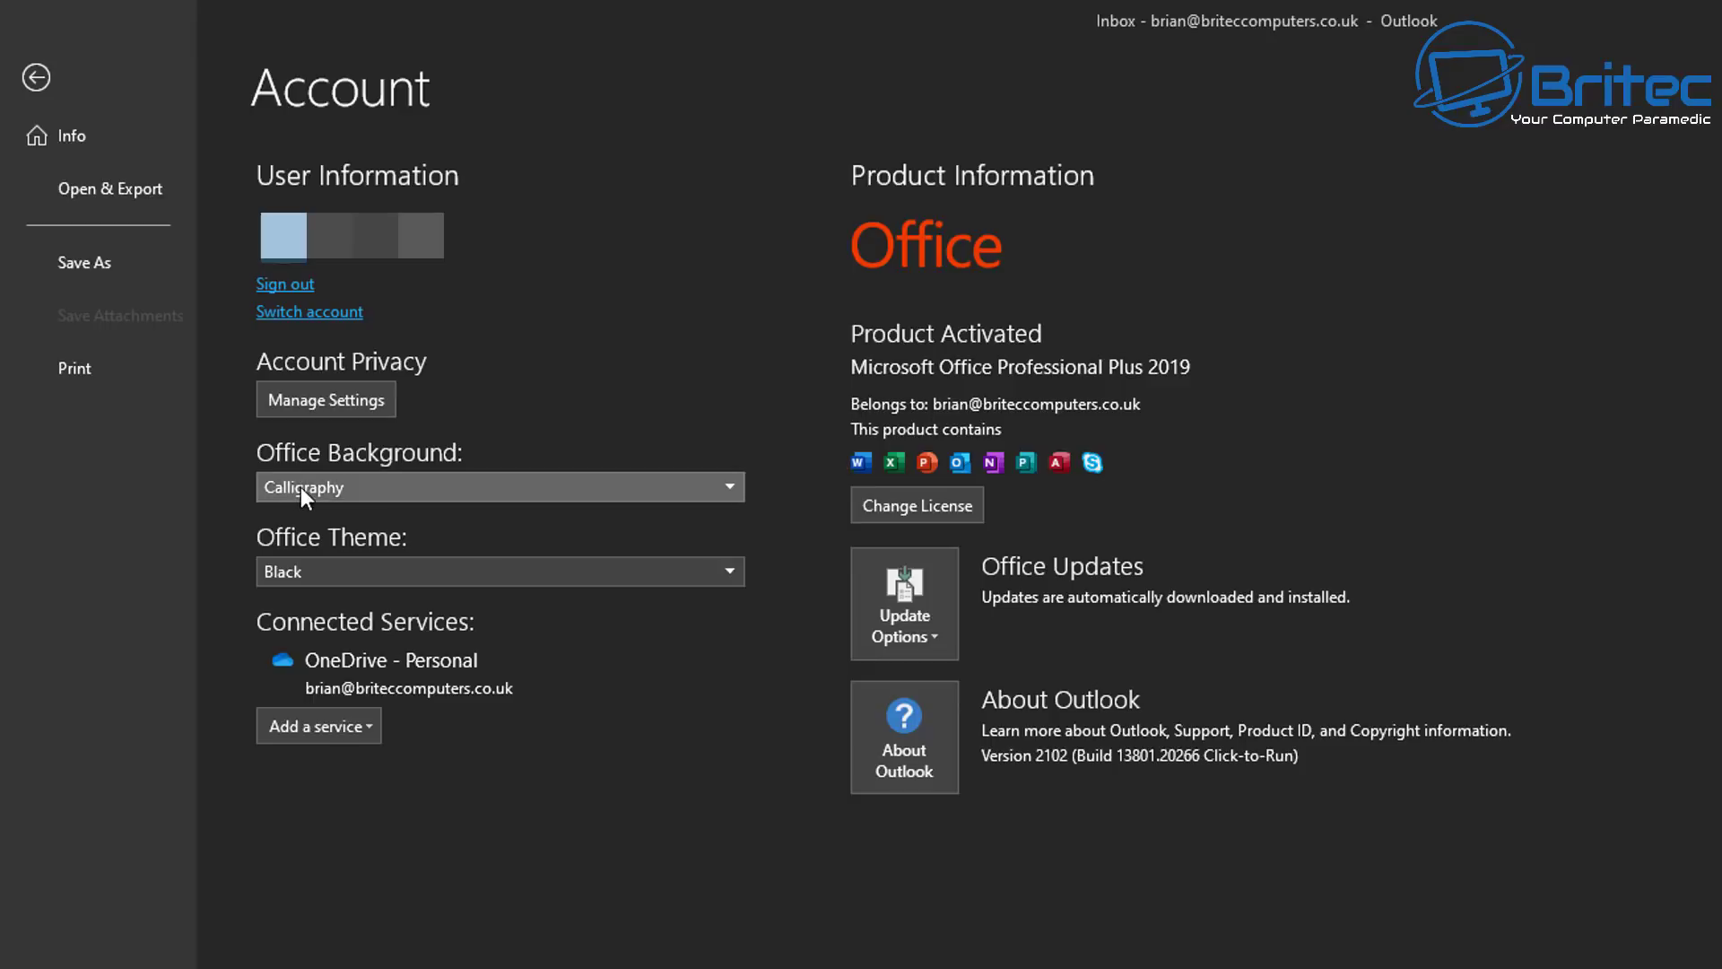
{"action": "left_click", "coordinate": [733, 486]}
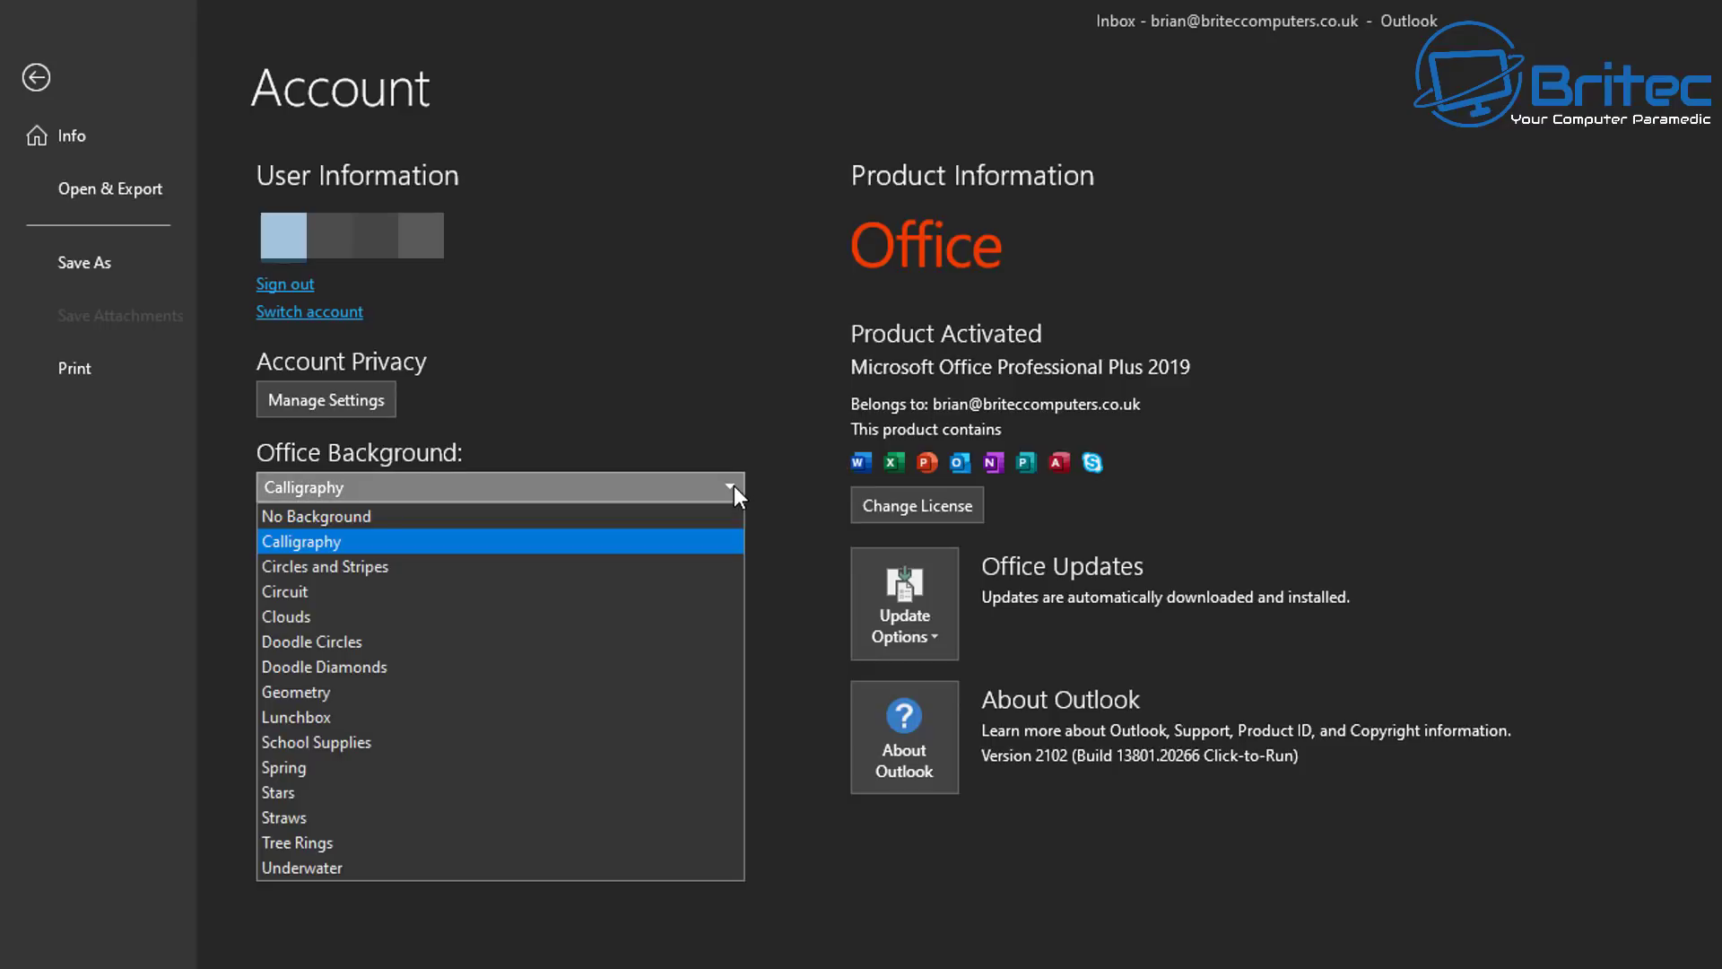
{"action": "left_click", "coordinate": [481, 798]}
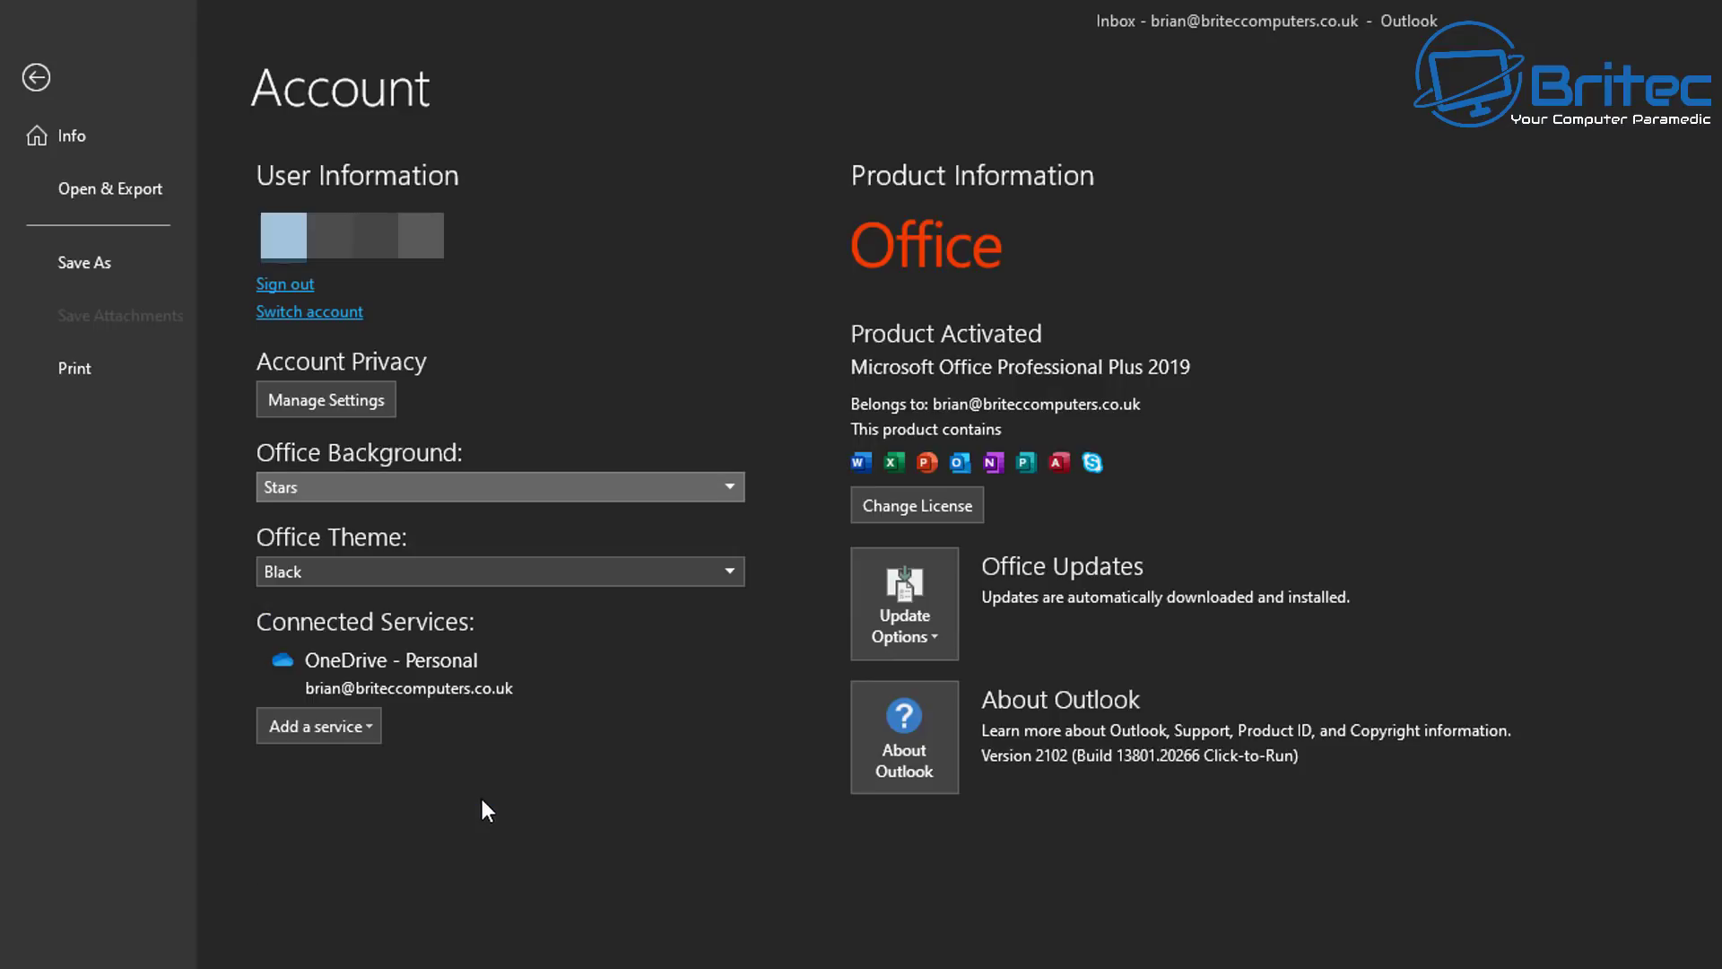
{"action": "left_click", "coordinate": [698, 487]}
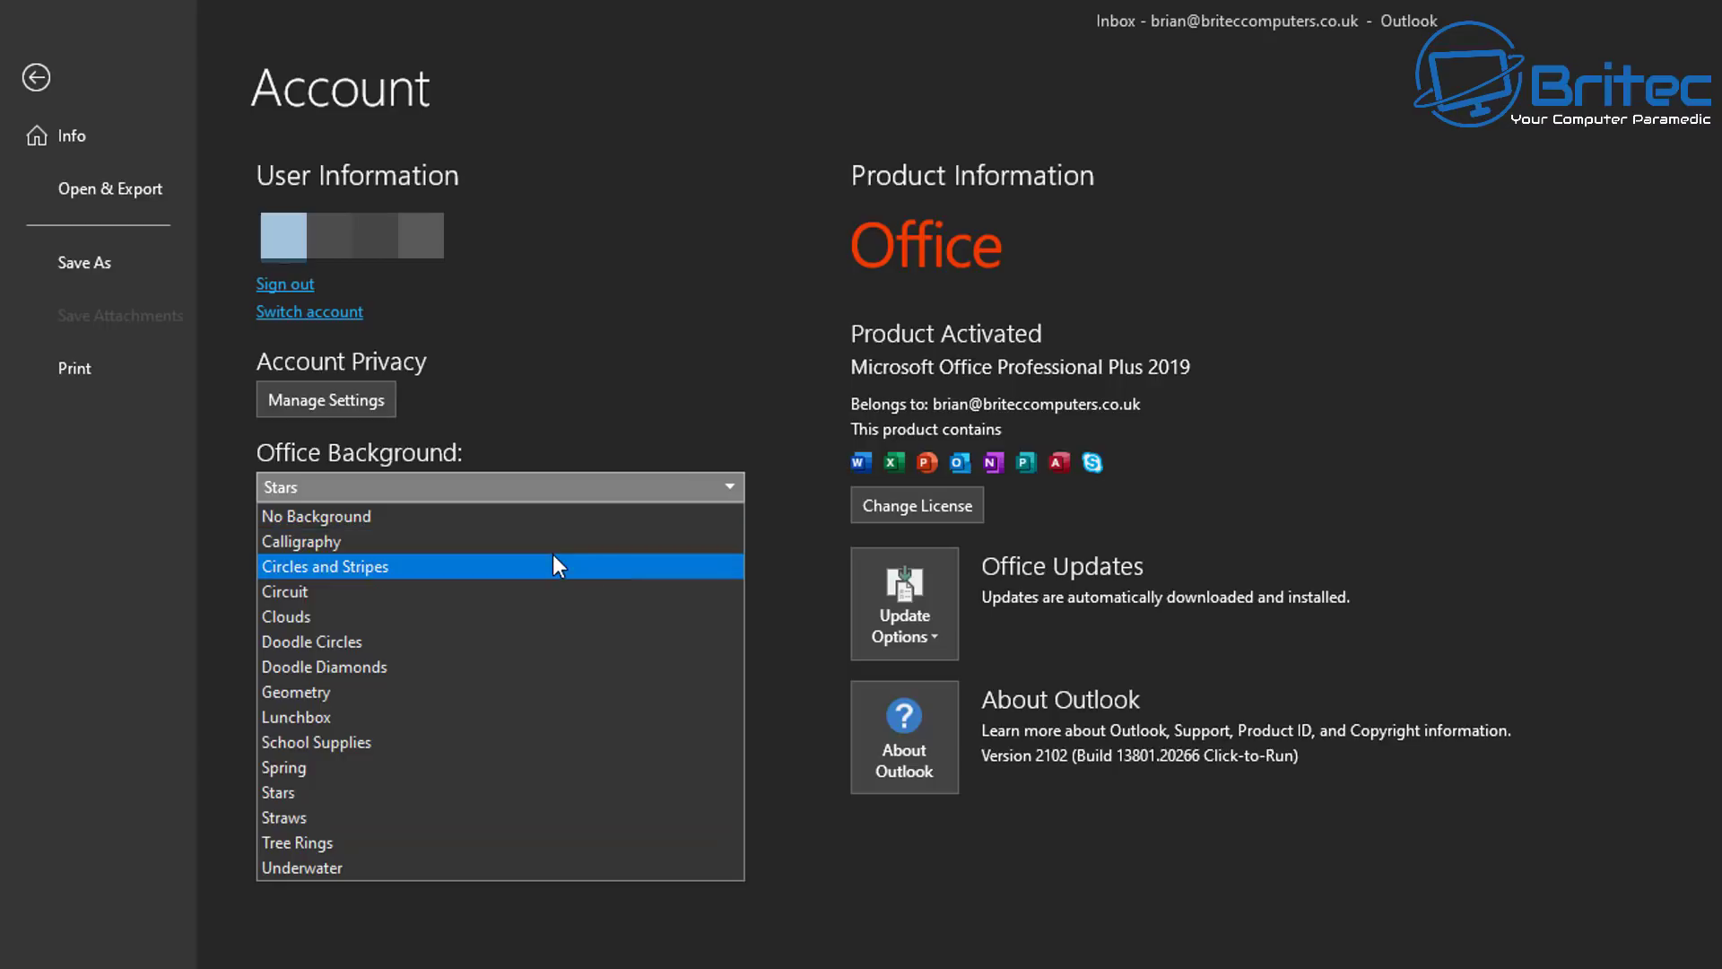
{"action": "left_click", "coordinate": [488, 616]}
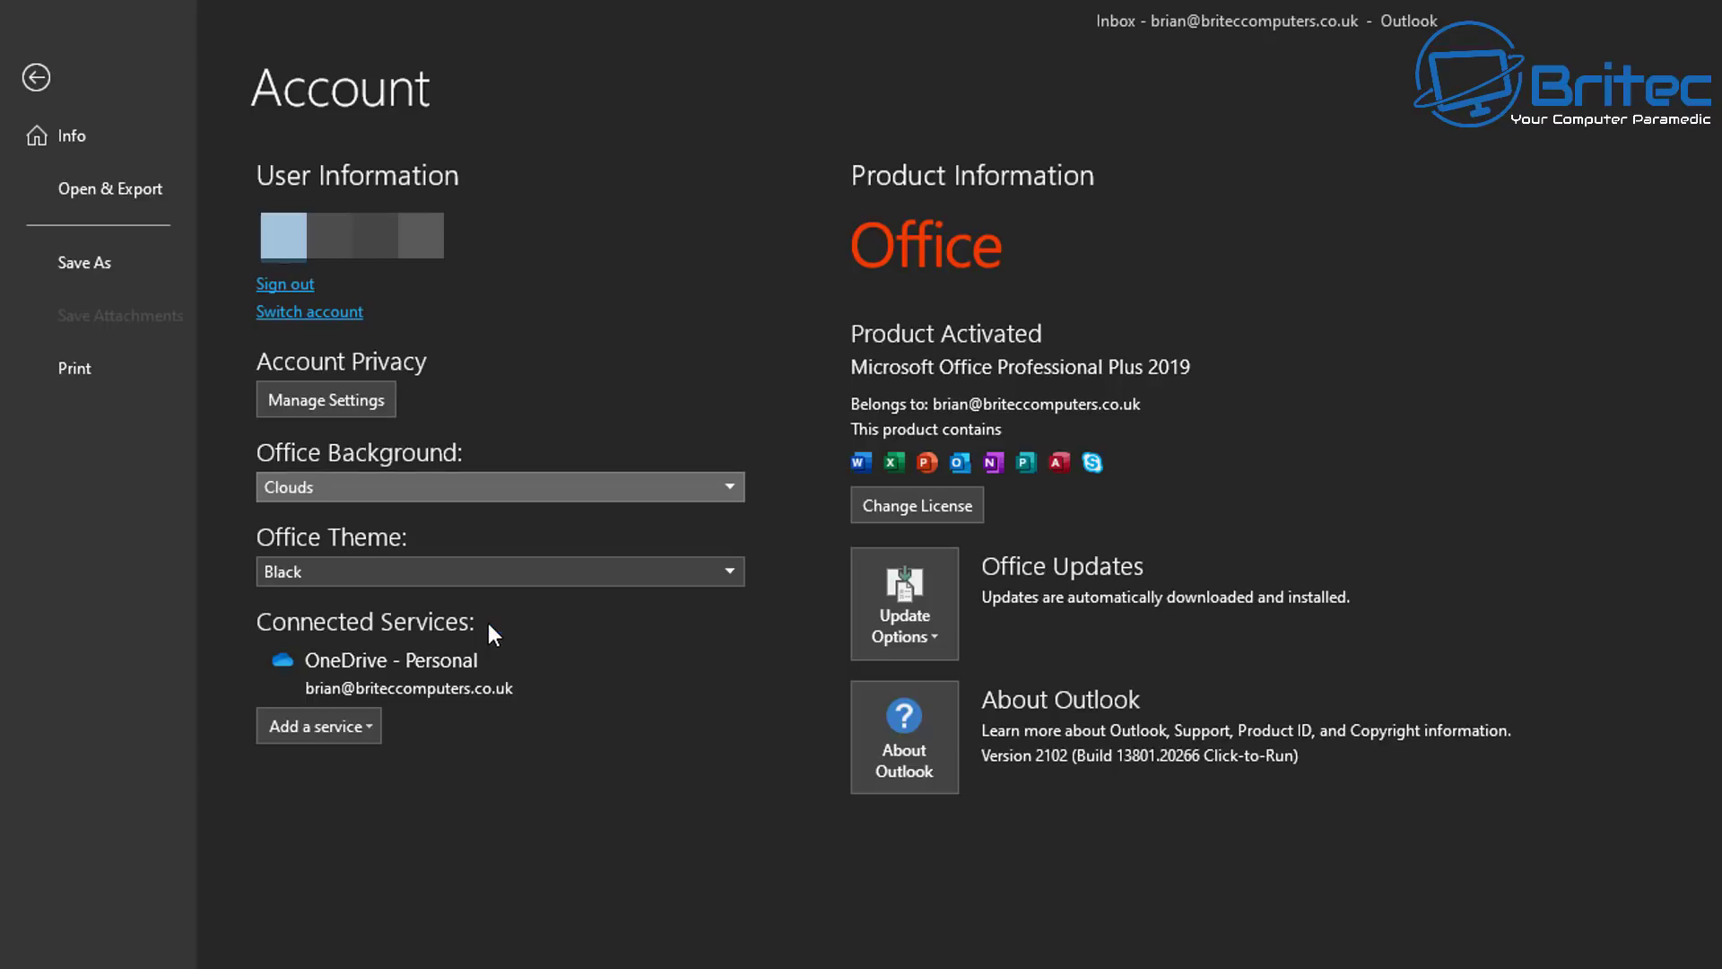
{"action": "left_click", "coordinate": [648, 489]}
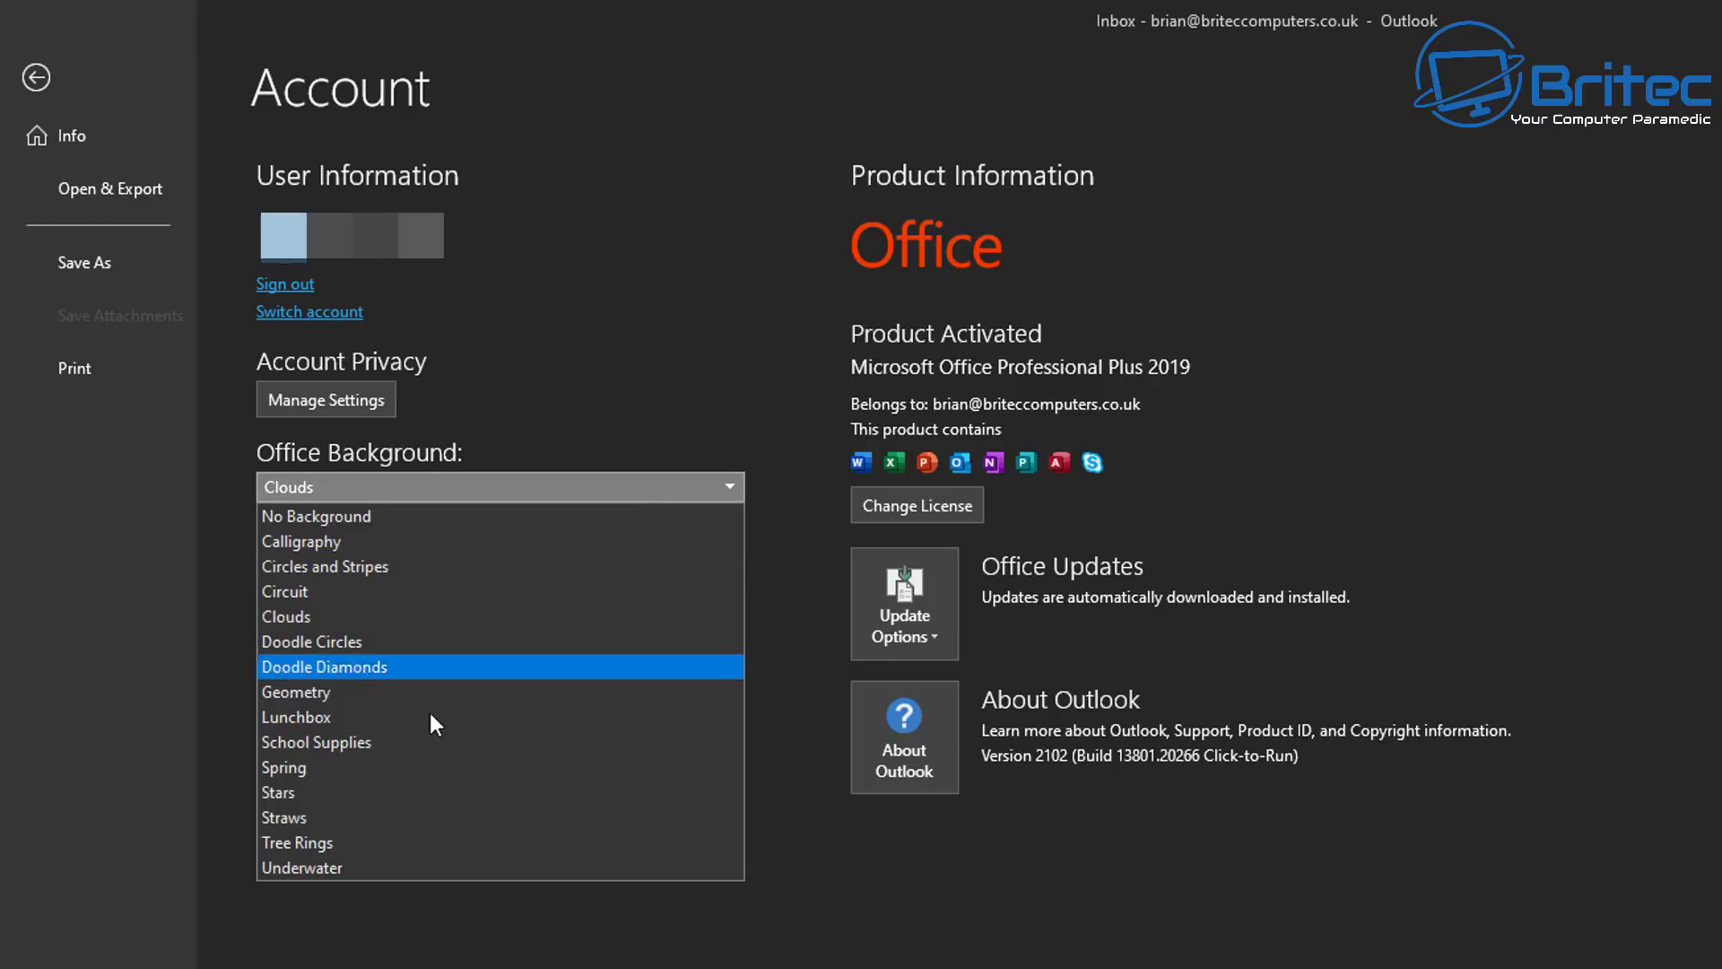
{"action": "left_click", "coordinate": [373, 866]}
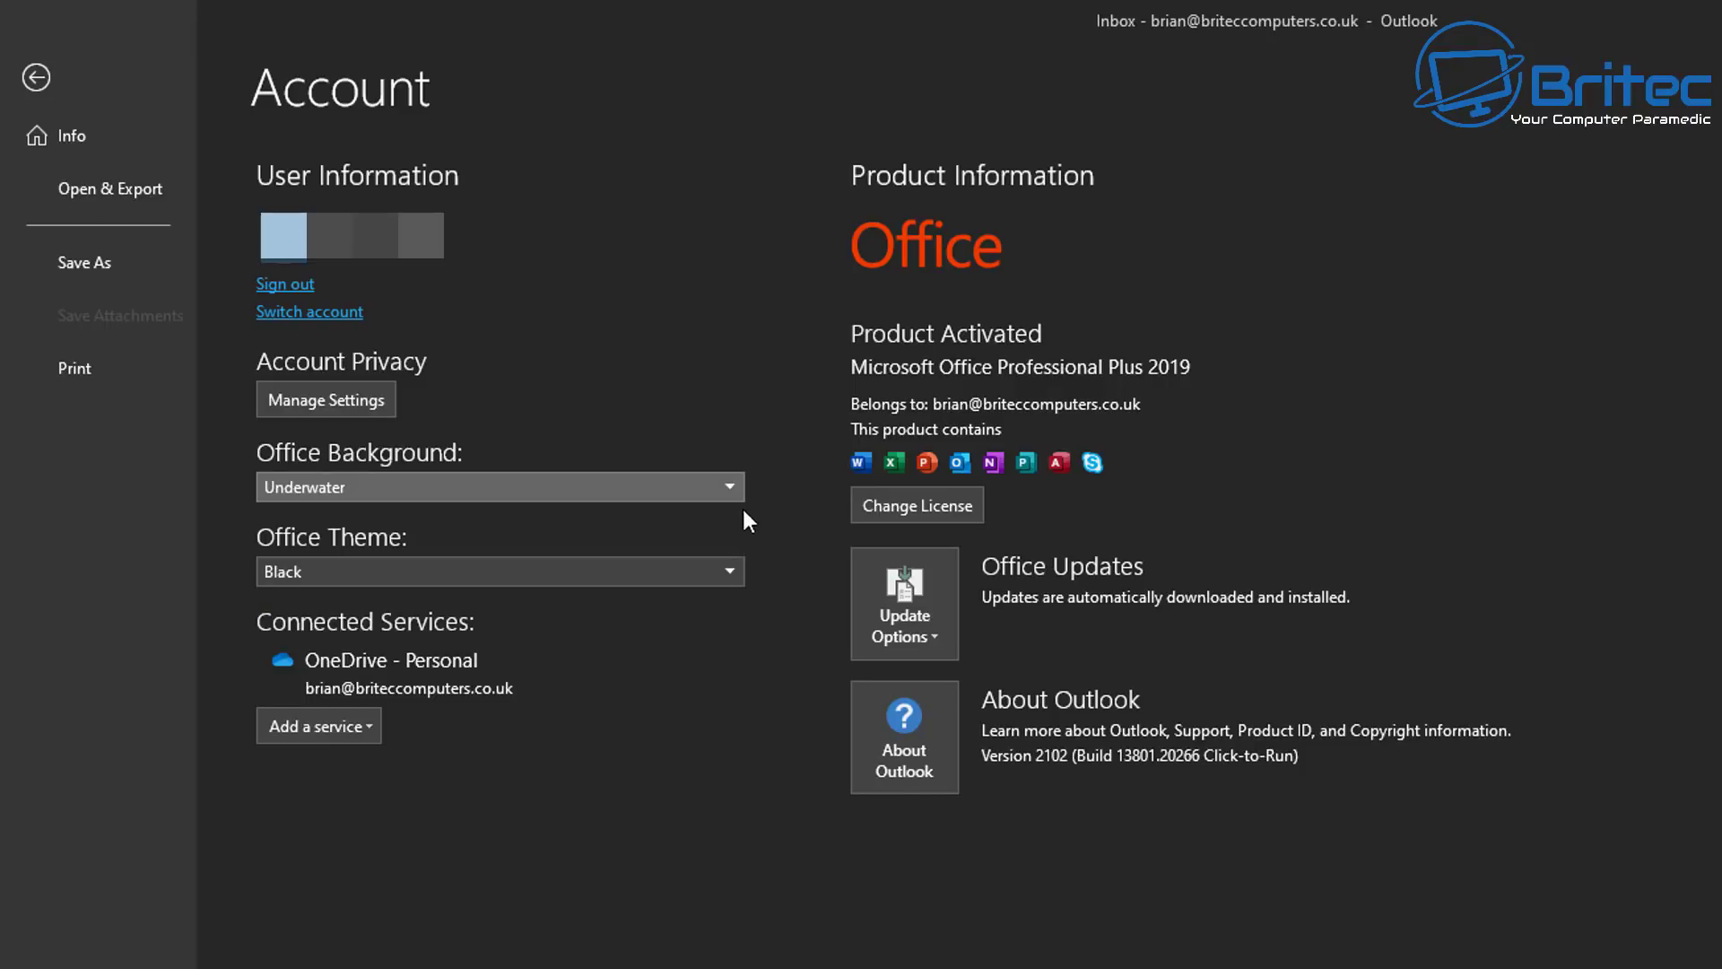
{"action": "left_click", "coordinate": [611, 488]}
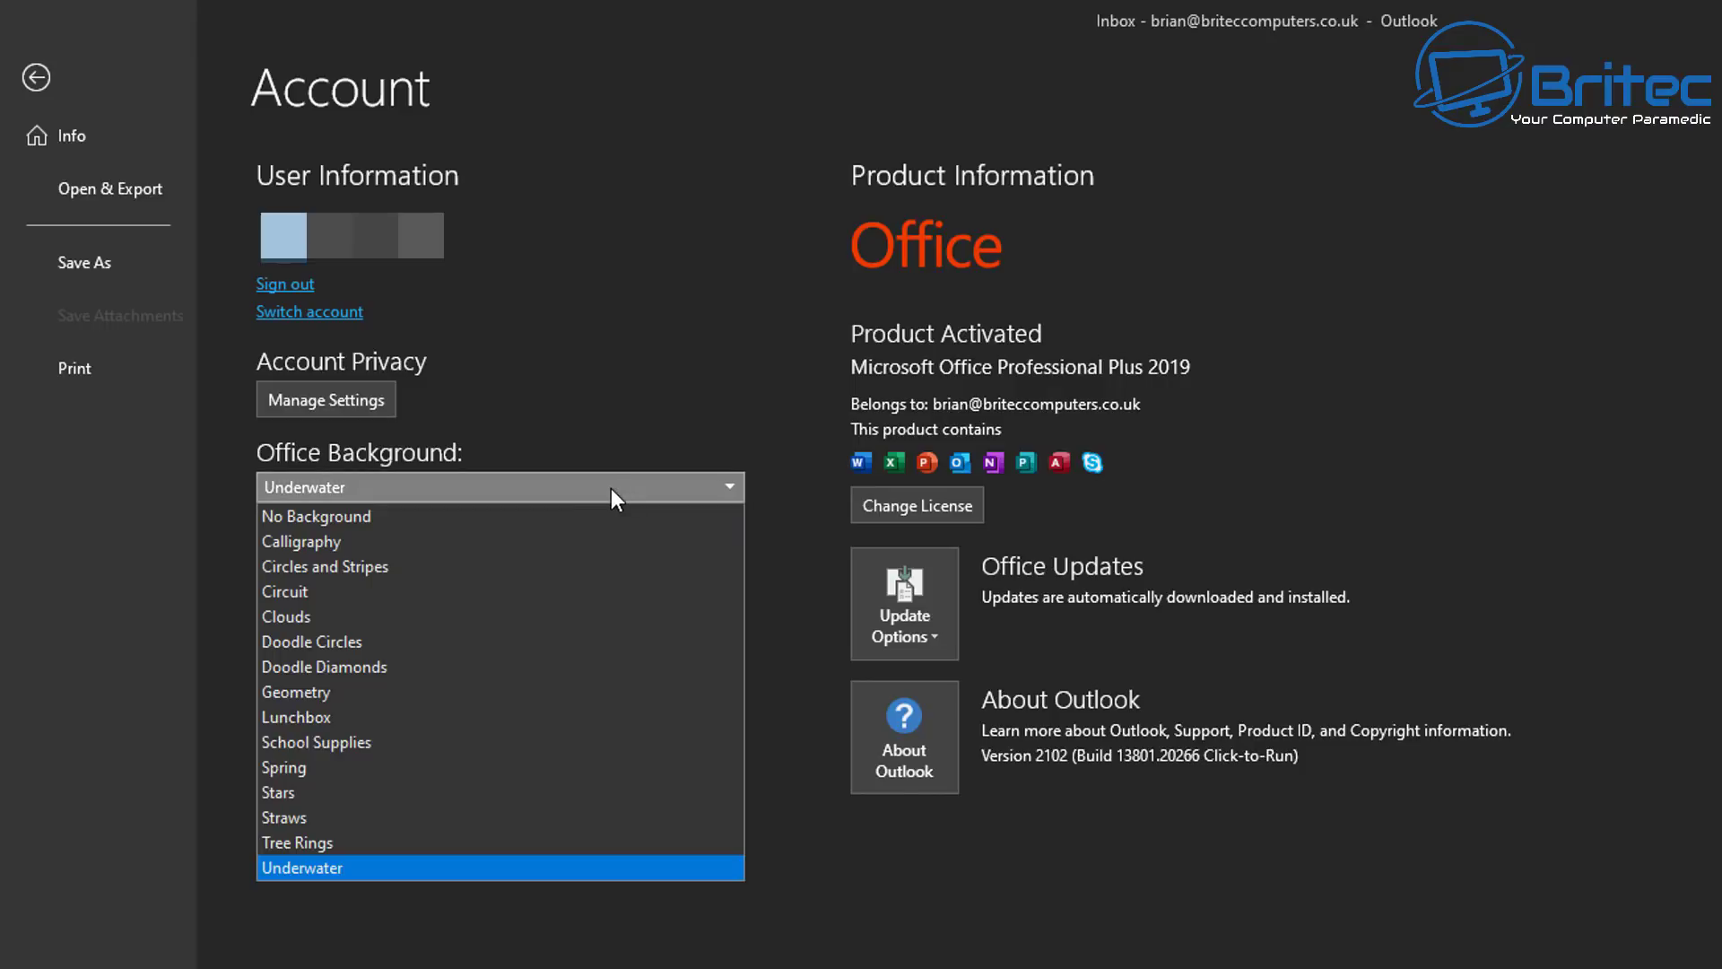
{"action": "left_click", "coordinate": [468, 542]}
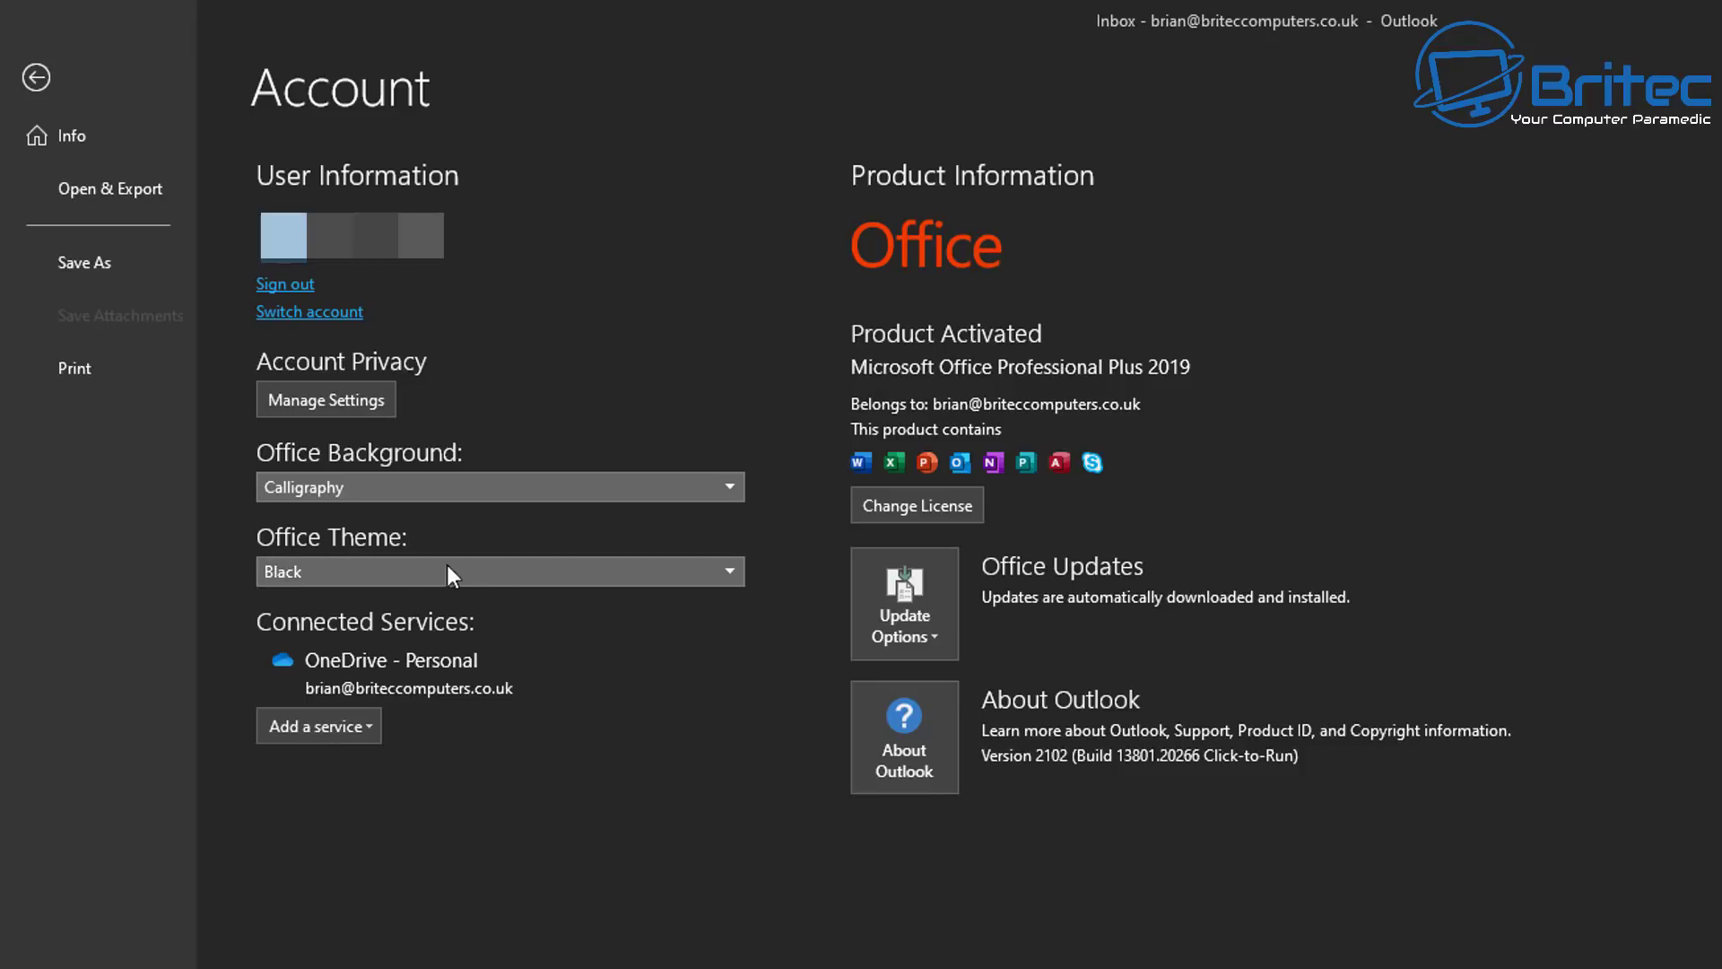
{"action": "left_click", "coordinate": [724, 569]}
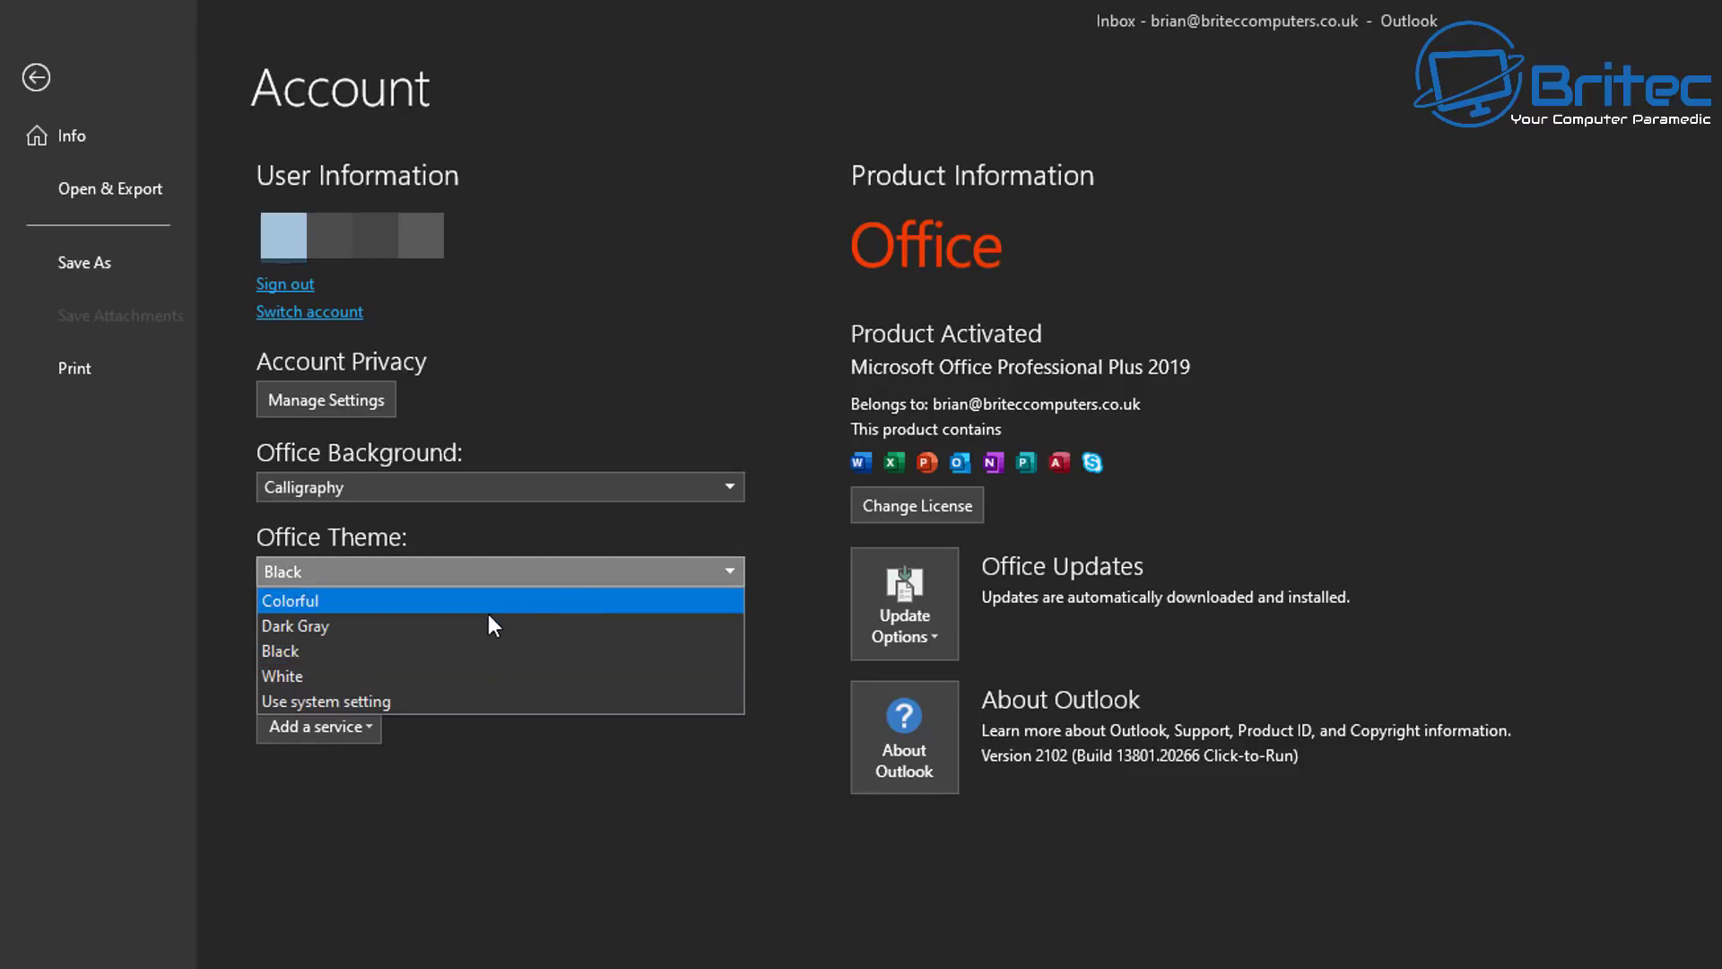
{"action": "left_click", "coordinate": [451, 661]}
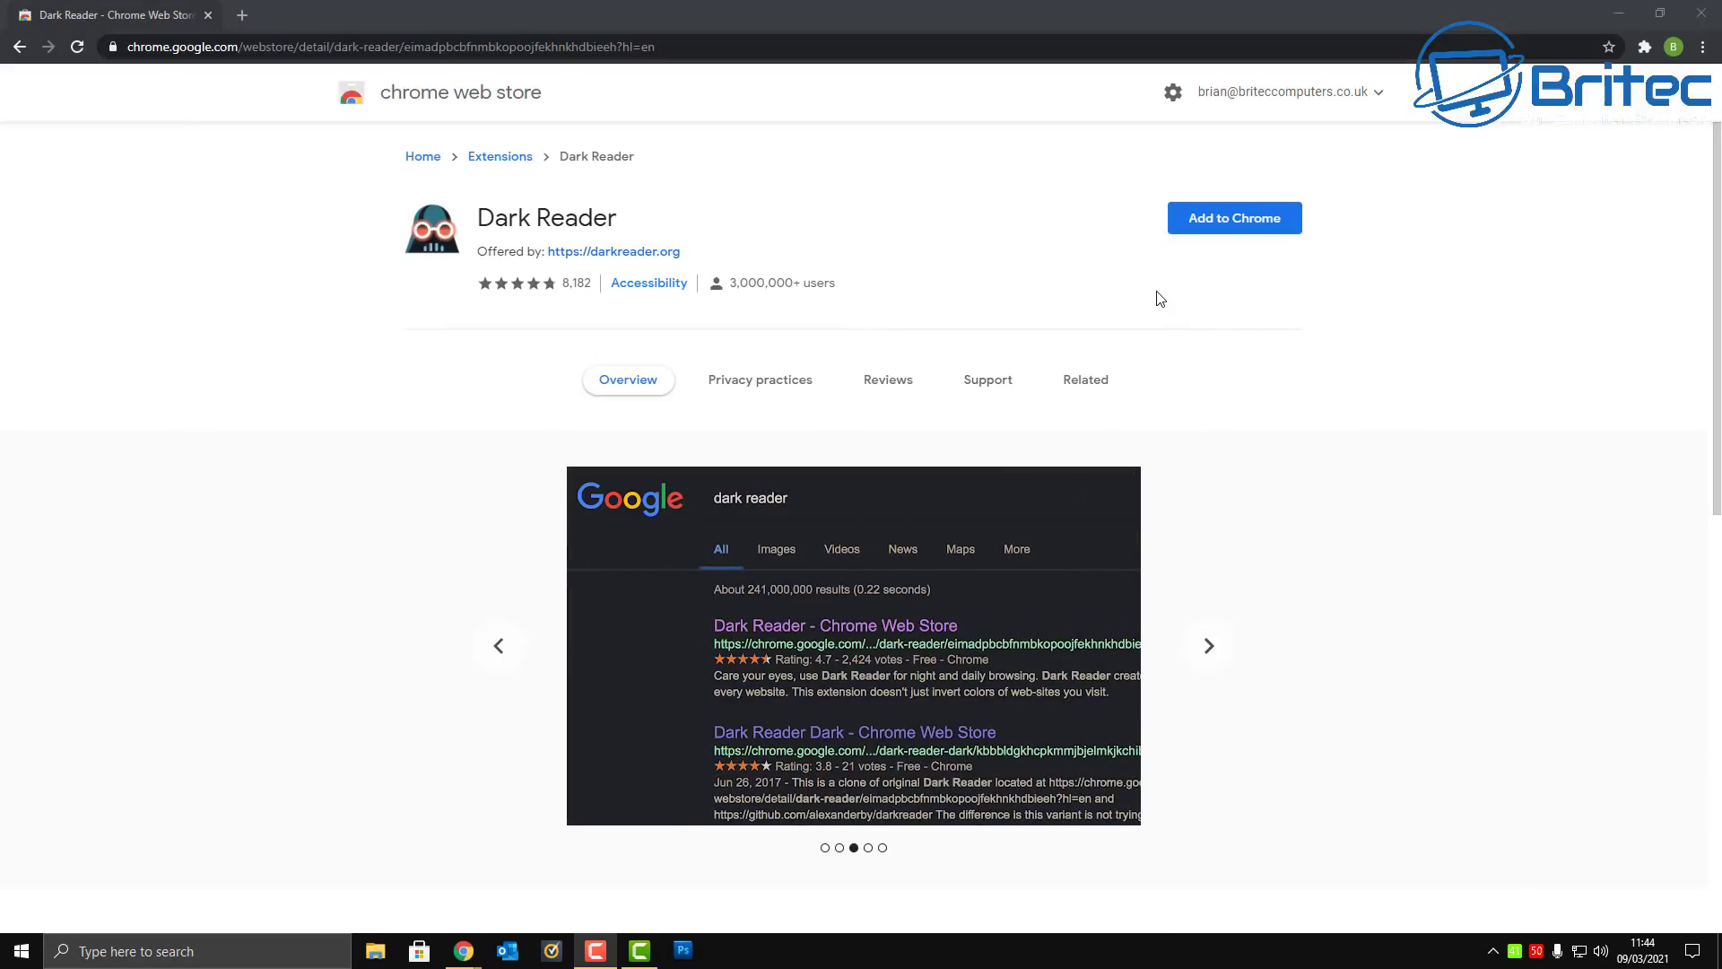
- Add the Dark Reader extension to Chrome from its Web Store page and confirm
{"action": "left_click", "coordinate": [1224, 233]}
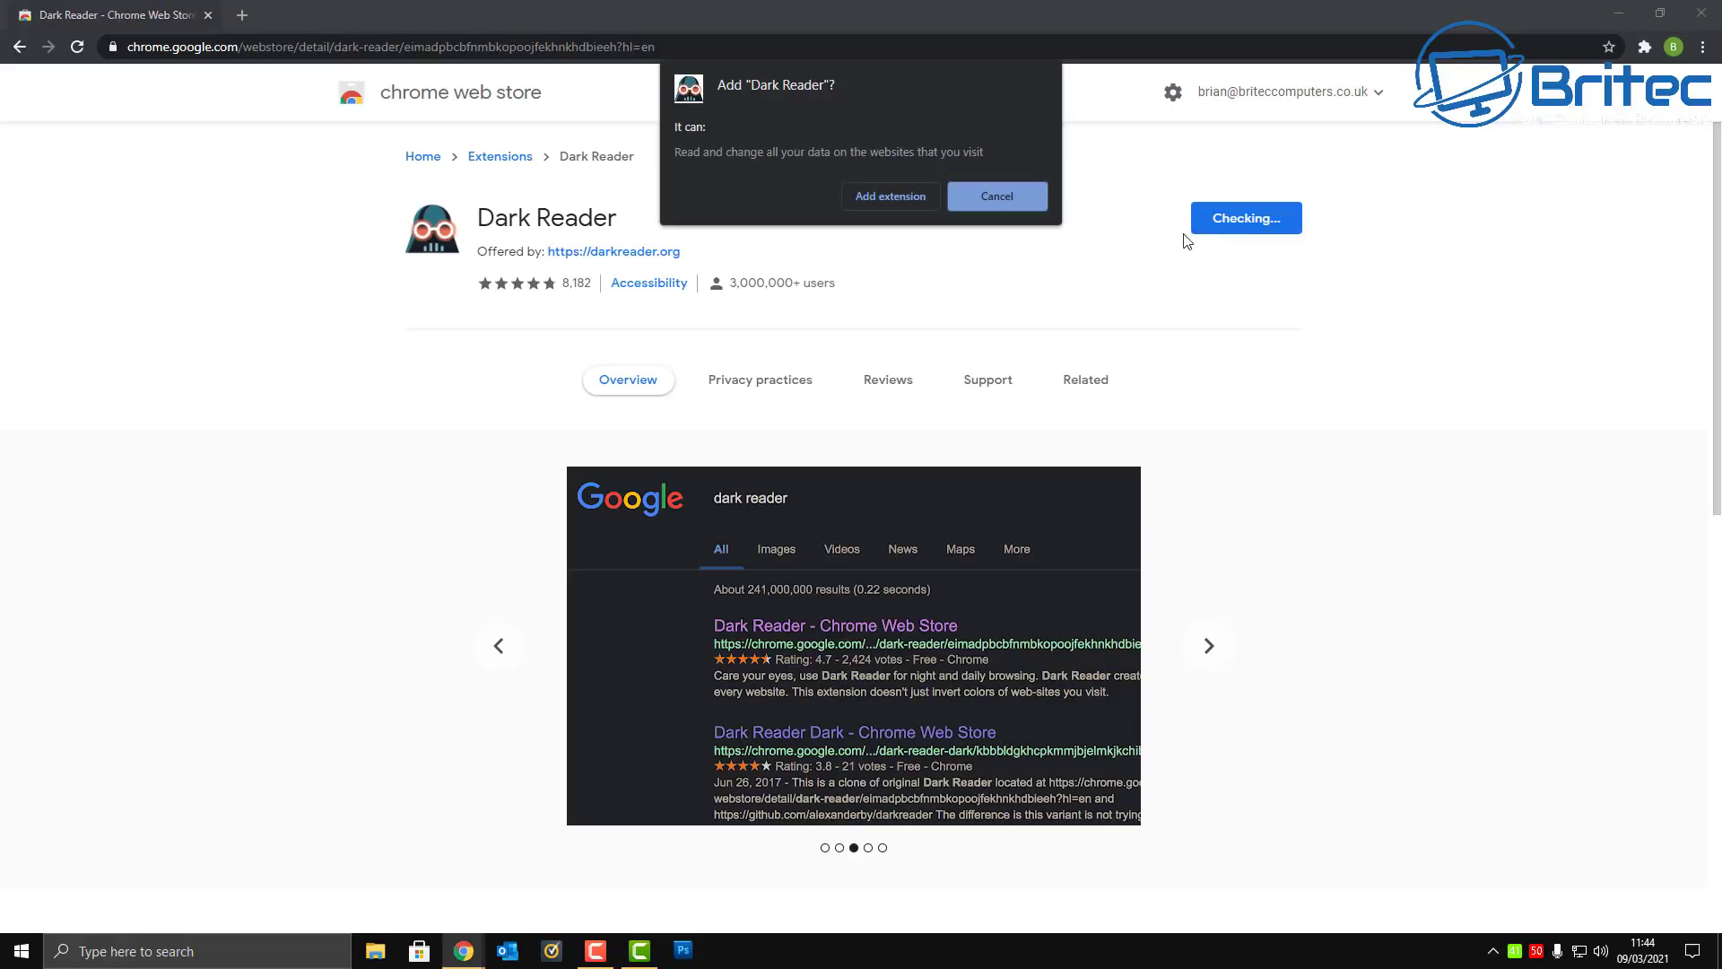
{"action": "left_click", "coordinate": [876, 194]}
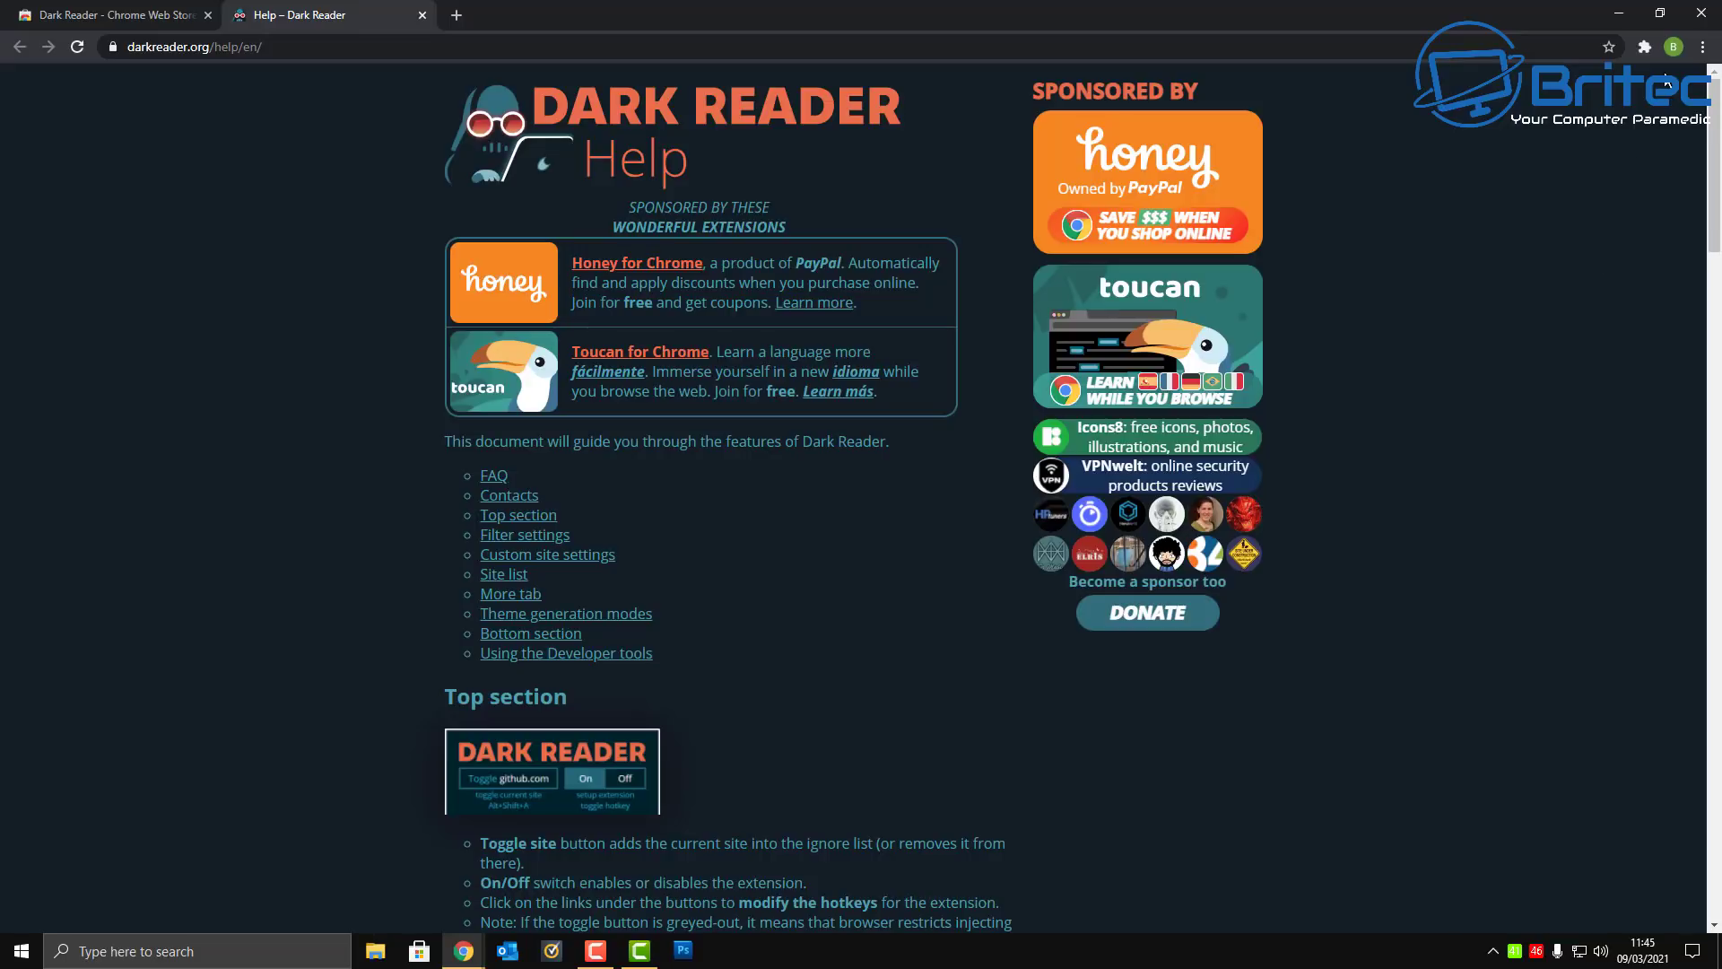
- Scroll through the CNET dark mode article and close its floating video popup
{"action": "left_click", "coordinate": [1693, 24]}
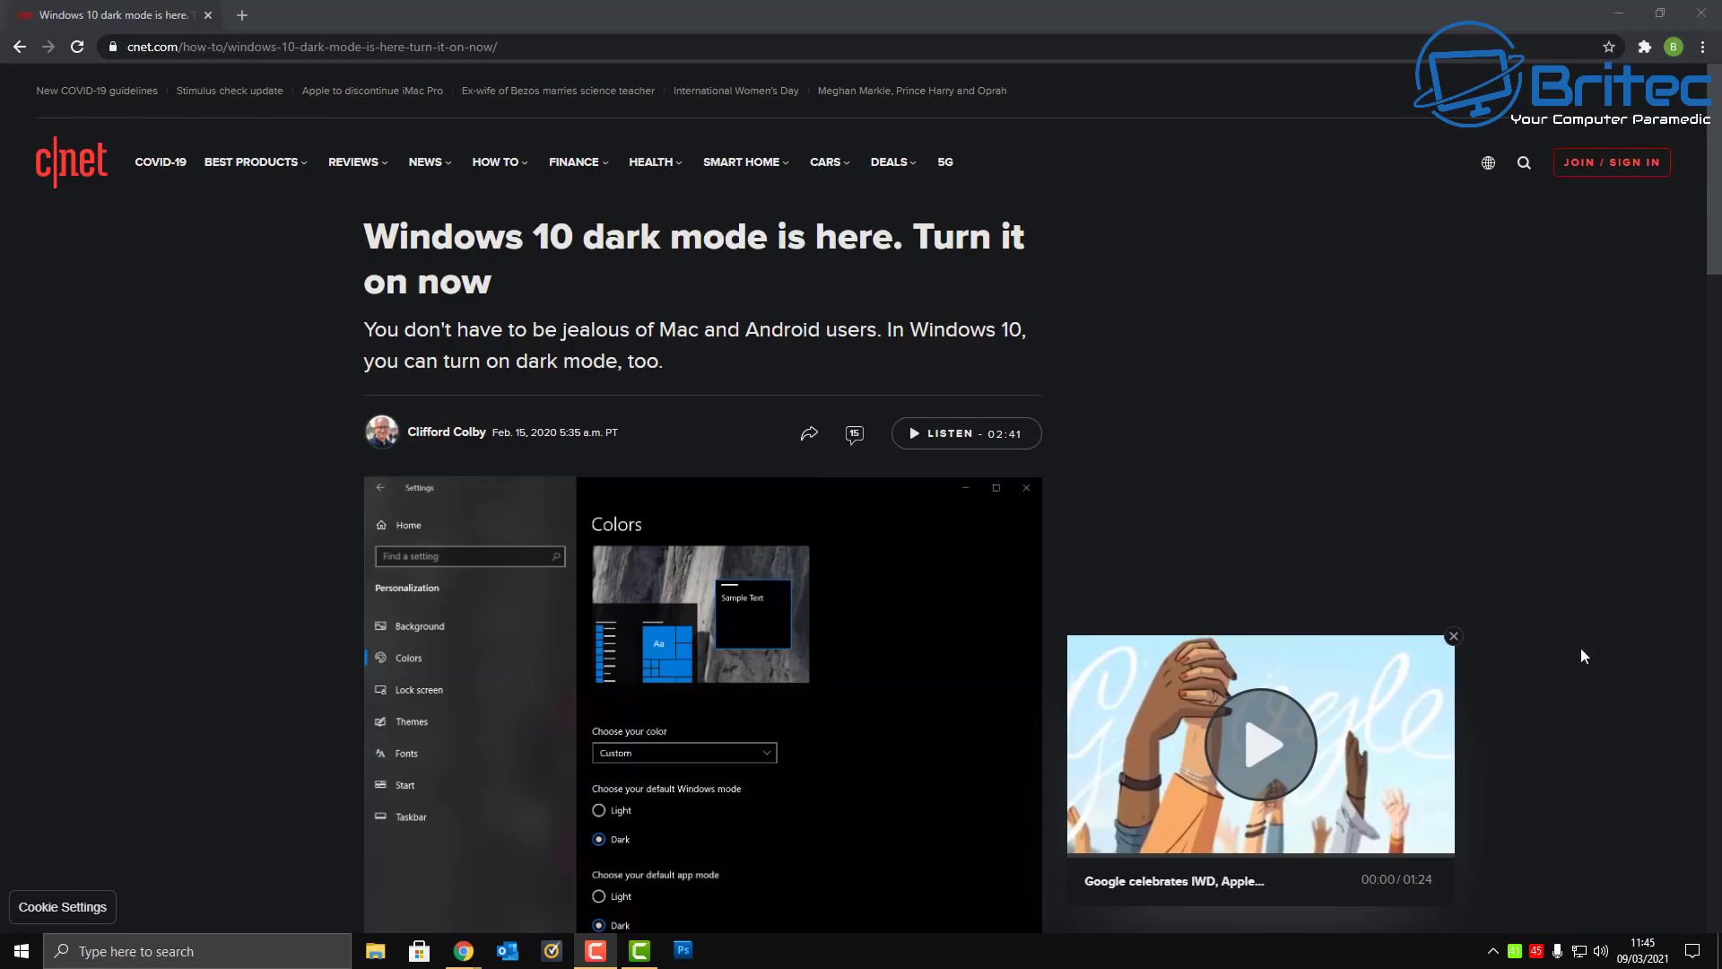
{"action": "scroll", "coordinate": [1390, 502], "scroll_direction": "down", "scroll_amount": 3}
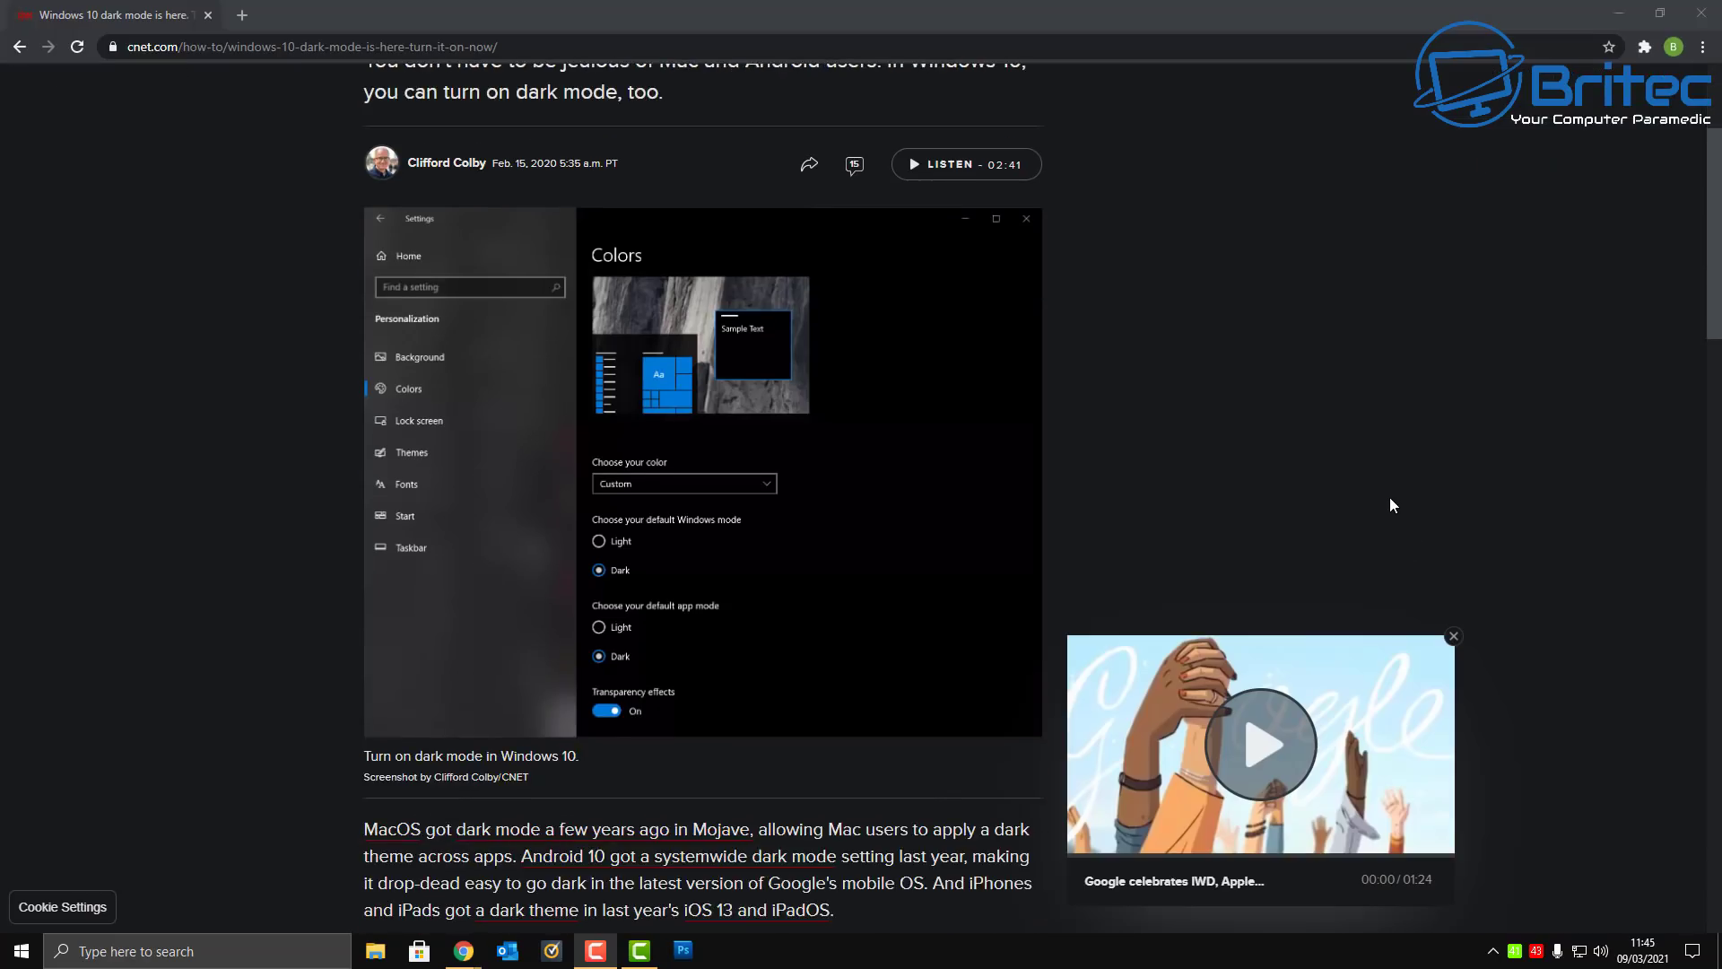
{"action": "scroll", "coordinate": [1392, 504], "scroll_direction": "down", "scroll_amount": 4}
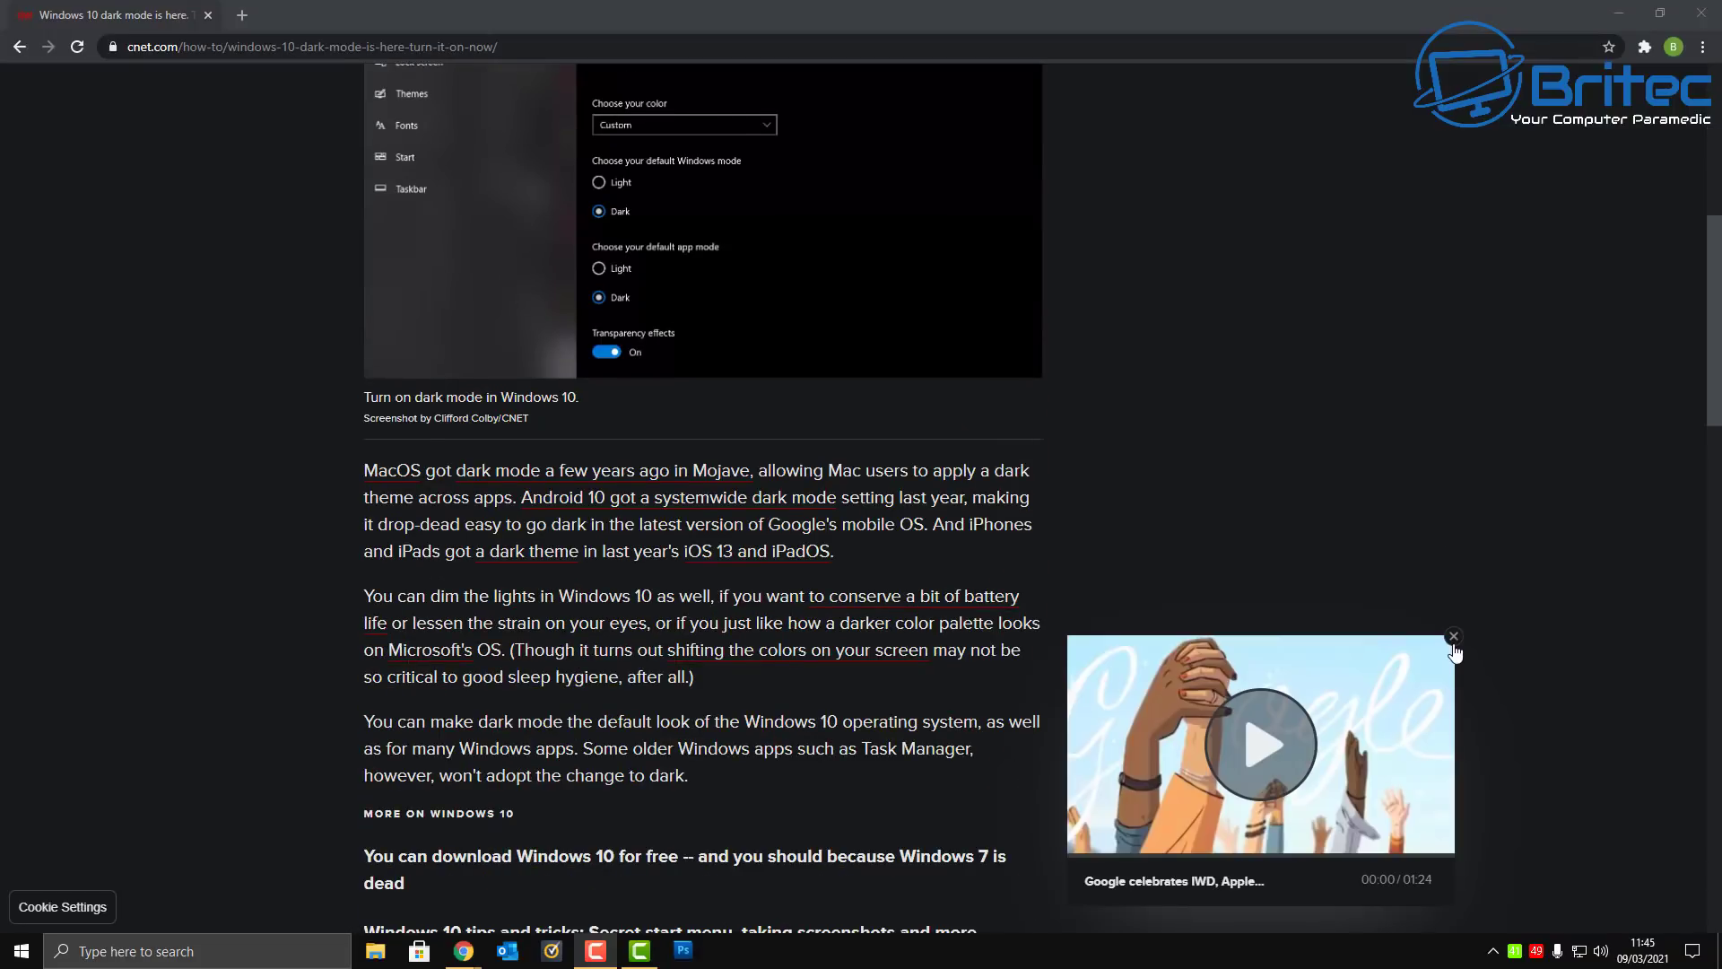
{"action": "left_click", "coordinate": [1454, 636]}
{"action": "scroll", "coordinate": [1401, 578], "scroll_direction": "down", "scroll_amount": 6}
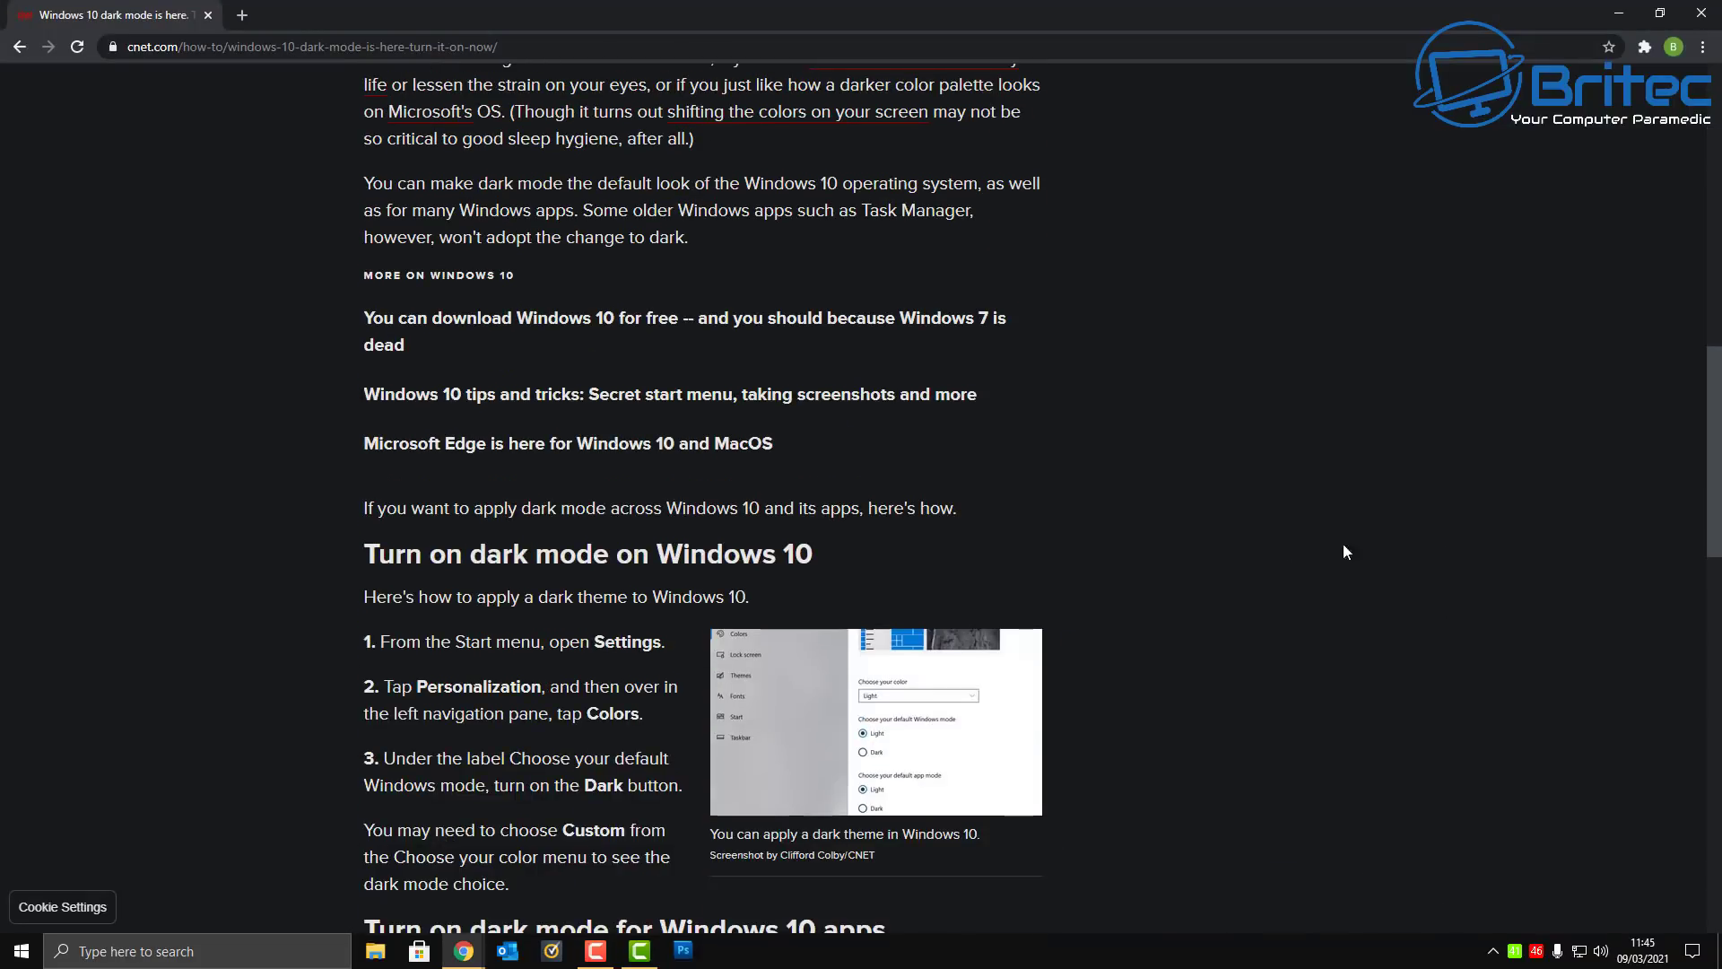
{"action": "scroll", "coordinate": [1116, 771], "scroll_direction": "down", "scroll_amount": 5}
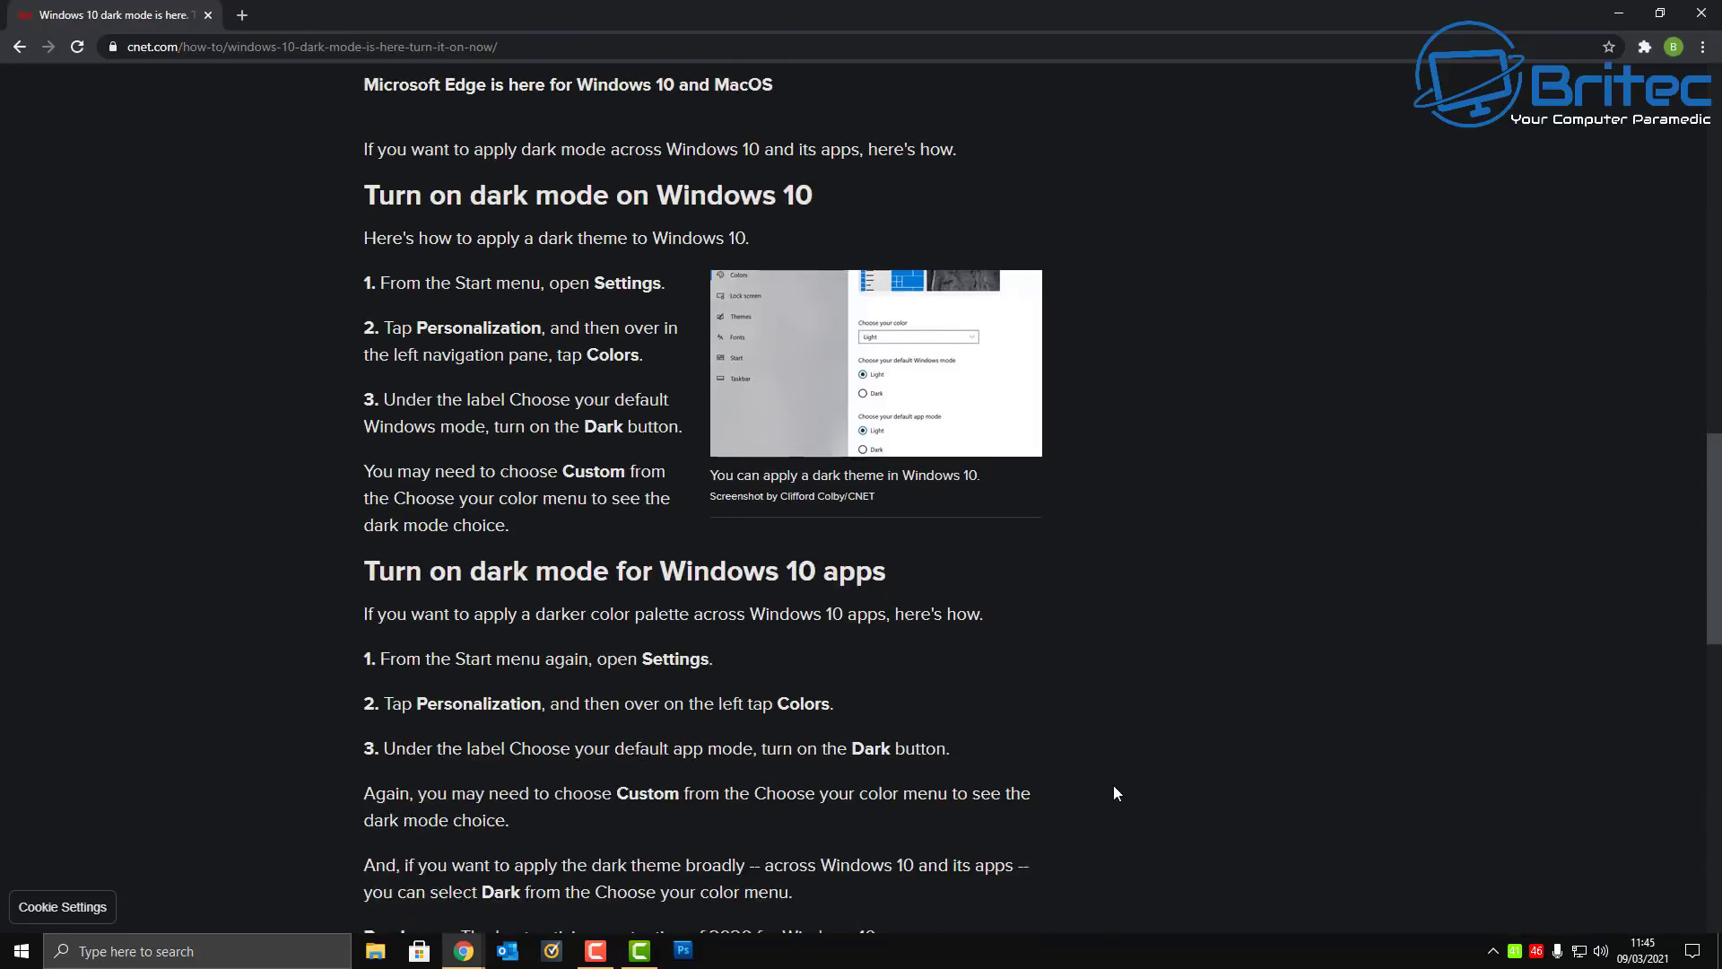
{"action": "scroll", "coordinate": [1105, 782], "scroll_direction": "down", "scroll_amount": 9}
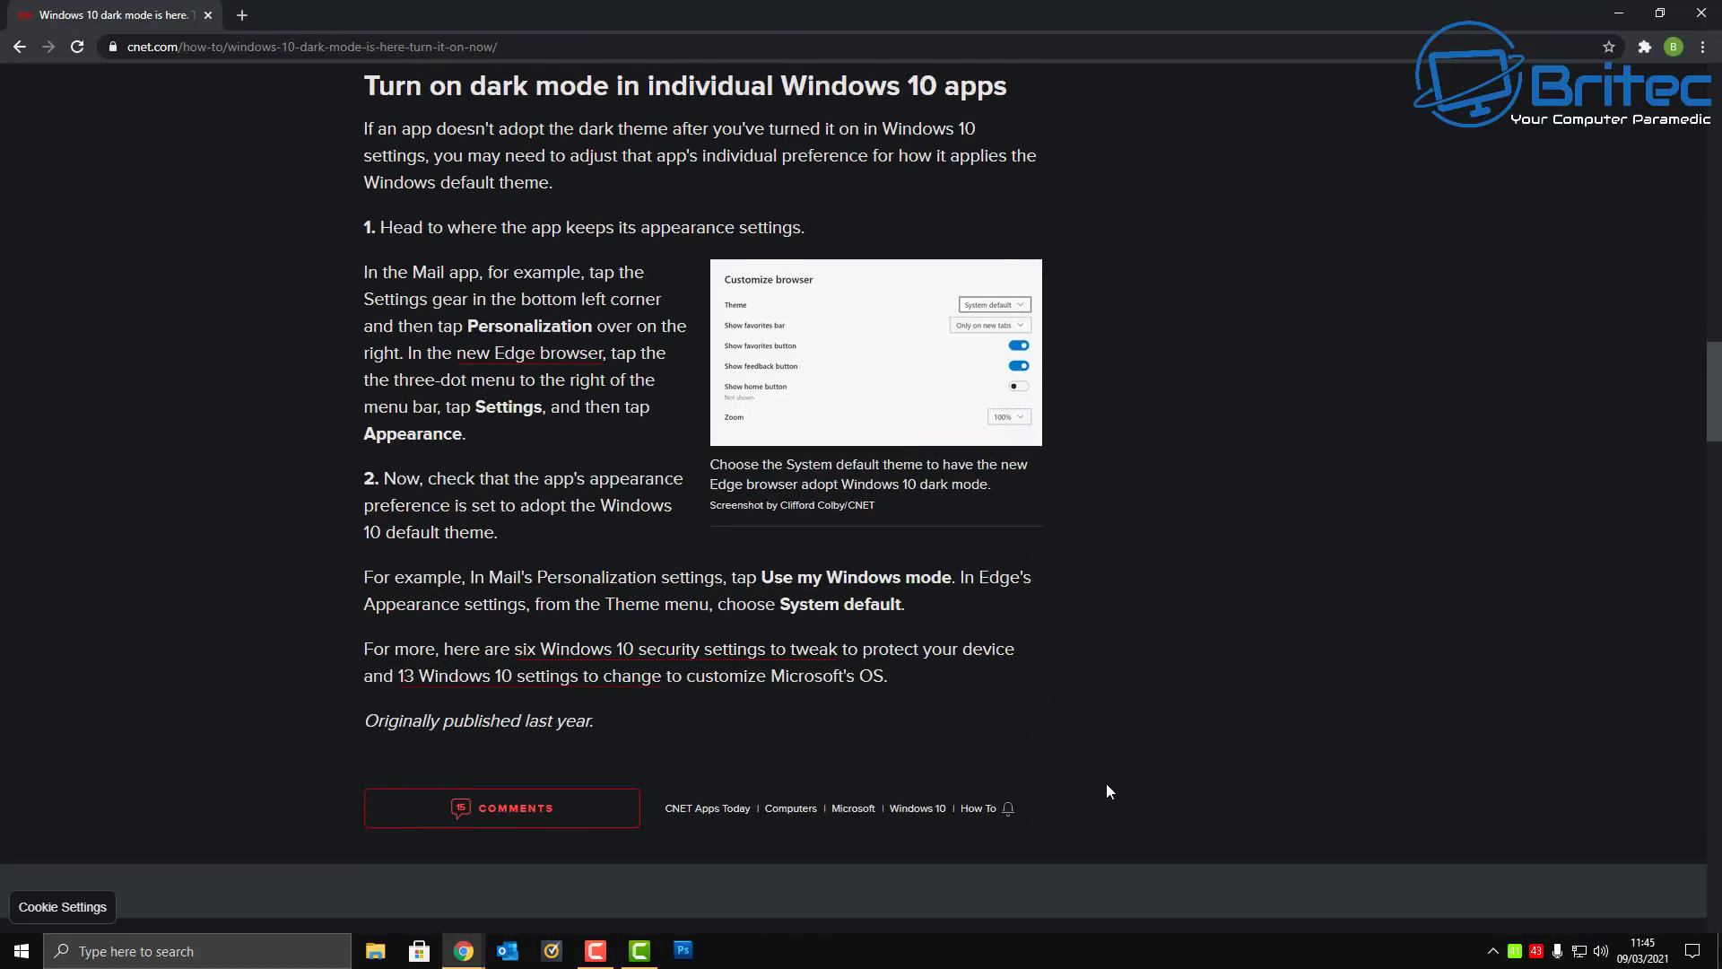
{"action": "scroll", "coordinate": [1106, 782], "scroll_direction": "up", "scroll_amount": 18}
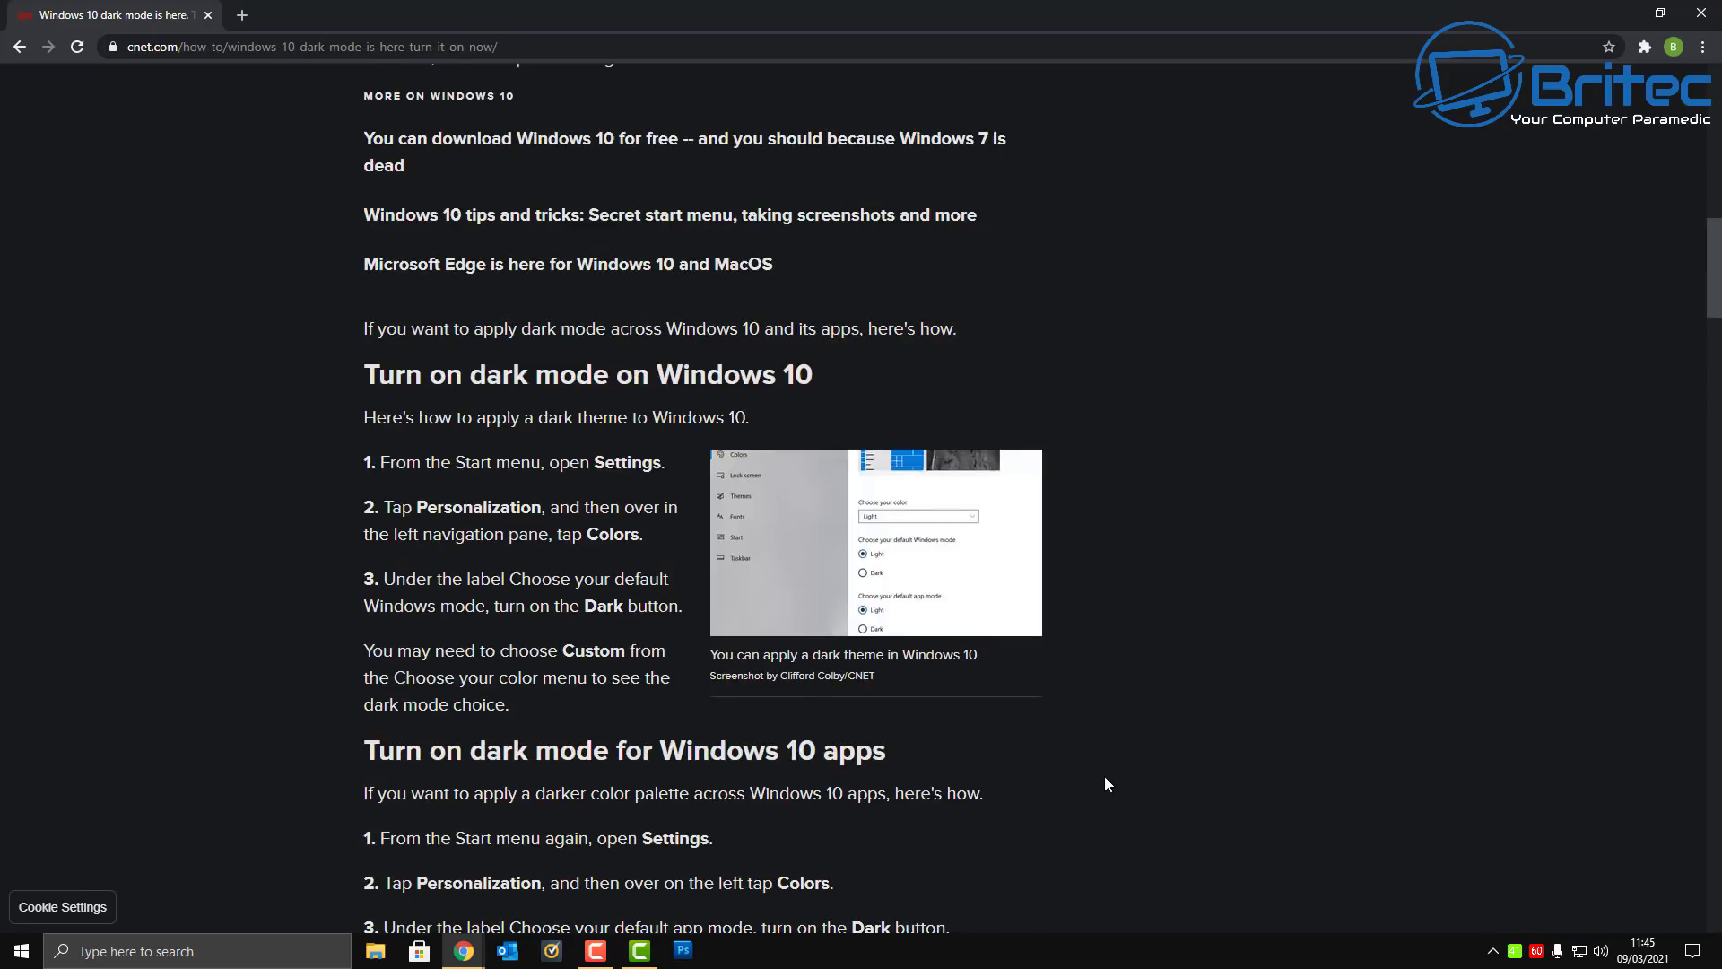
{"action": "scroll", "coordinate": [1105, 777], "scroll_direction": "up", "scroll_amount": 8}
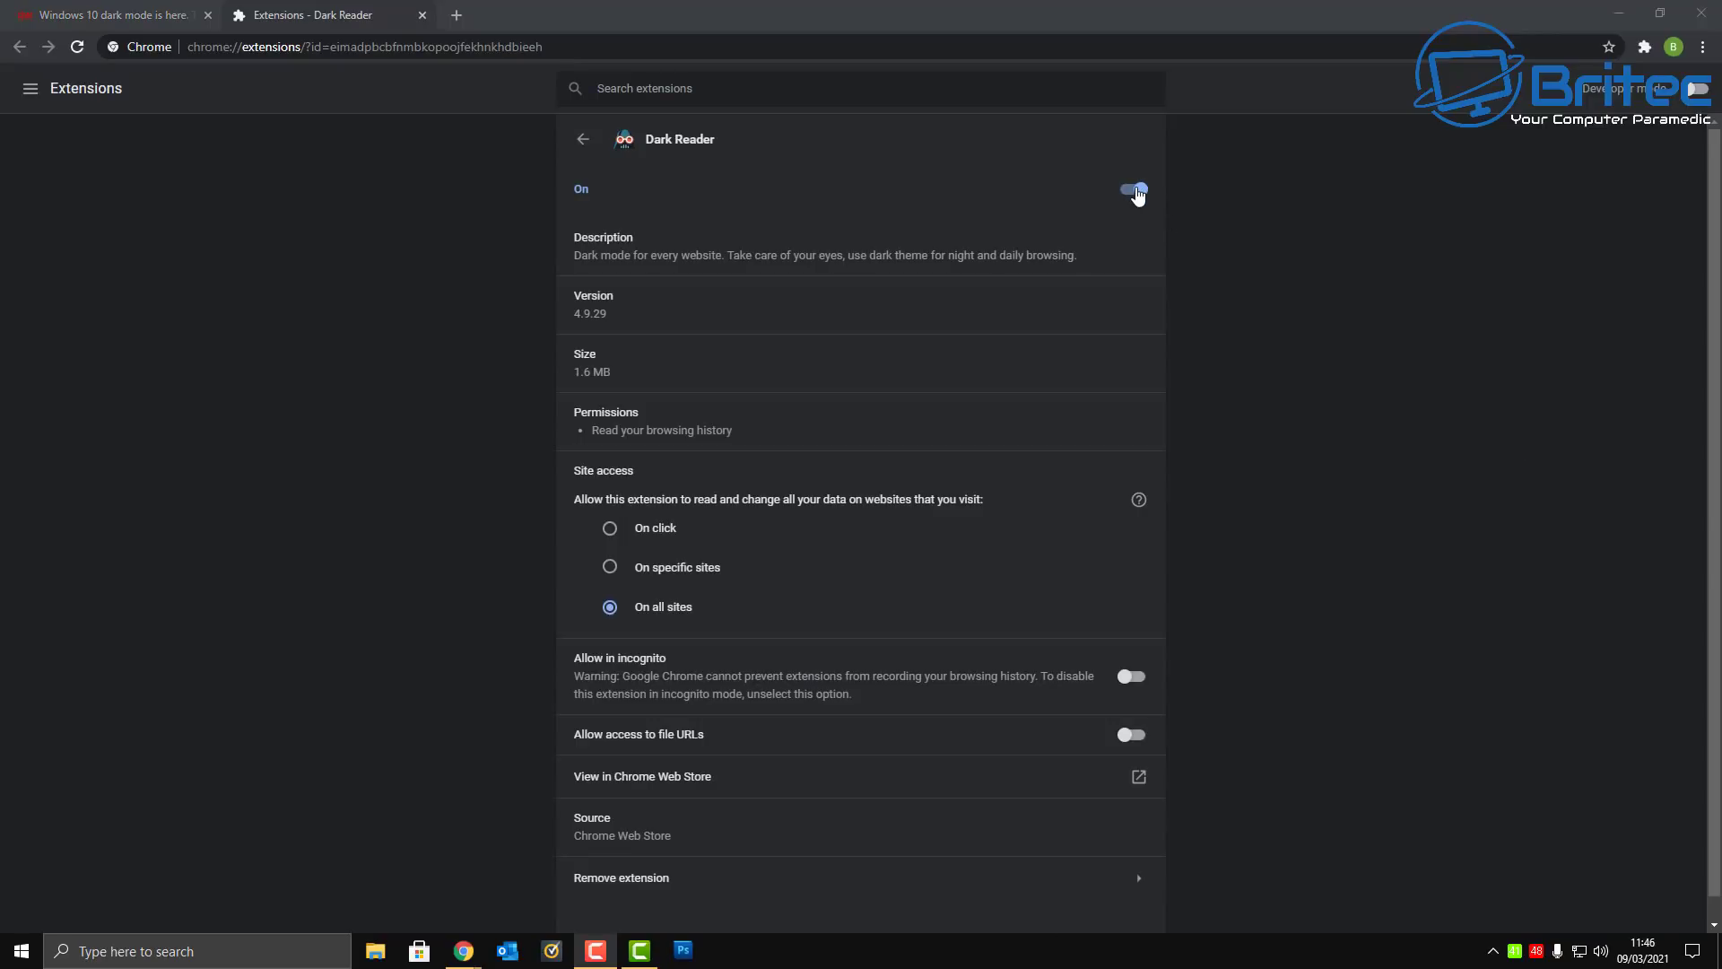
- Turn Dark Reader off and reload the CNET article to see it without dark styling
{"action": "left_click", "coordinate": [1135, 190]}
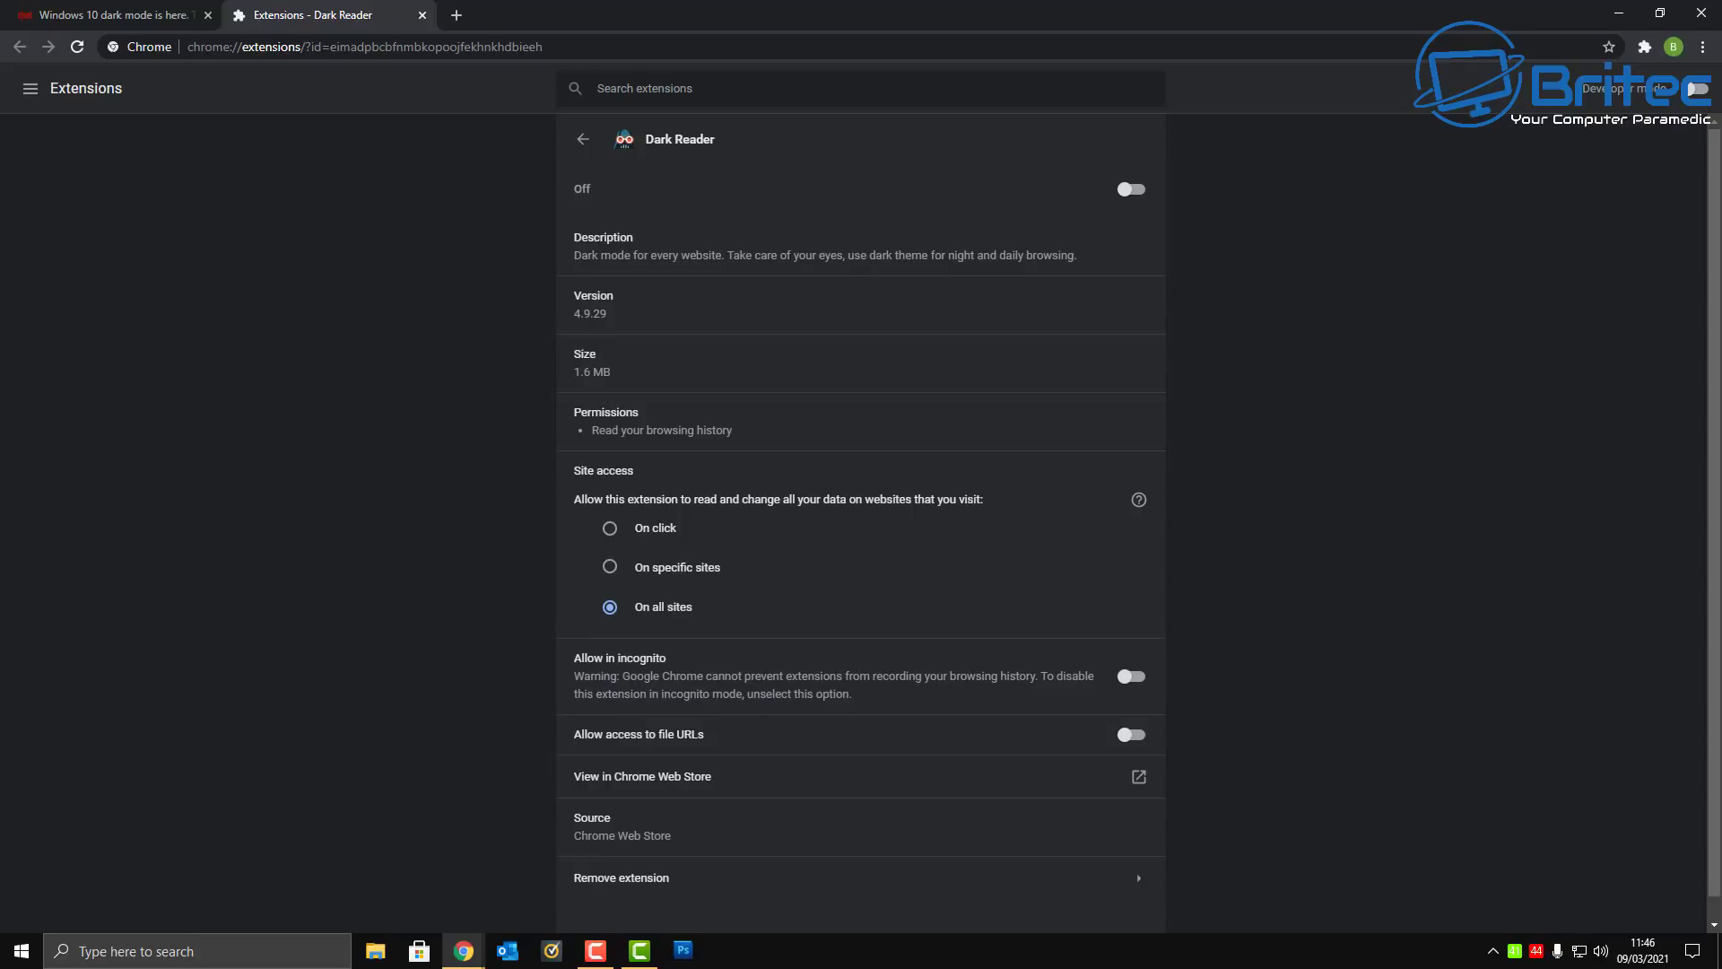
{"action": "left_click", "coordinate": [136, 15]}
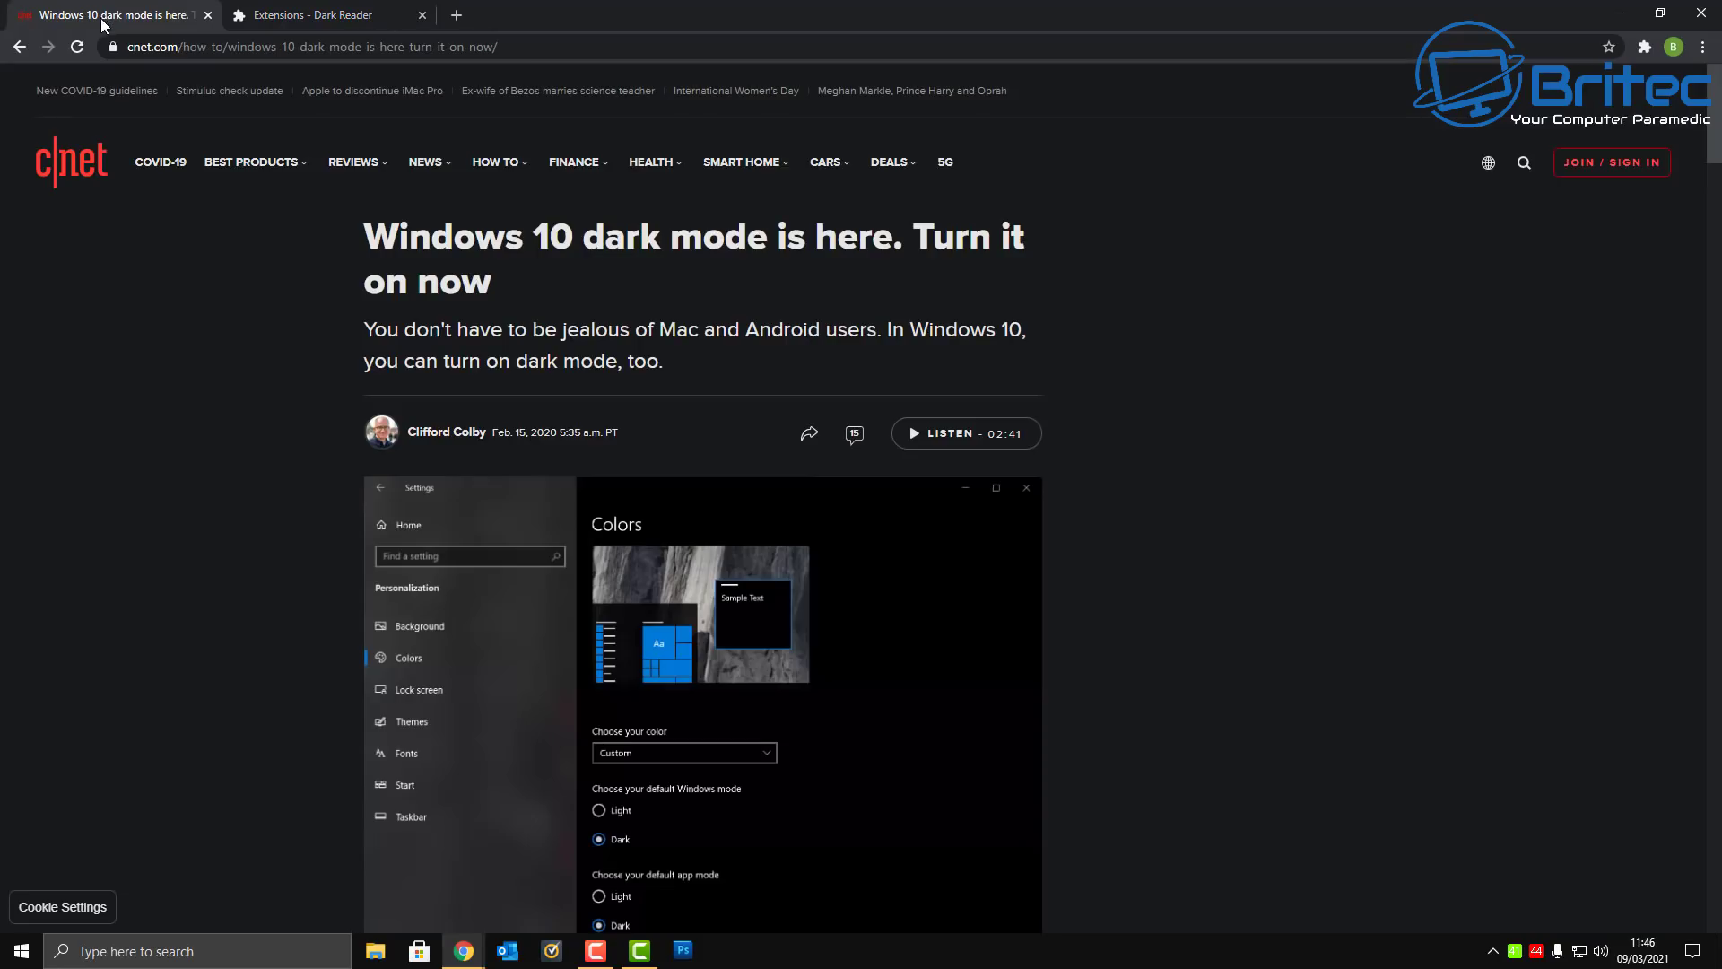
{"action": "left_click", "coordinate": [77, 47]}
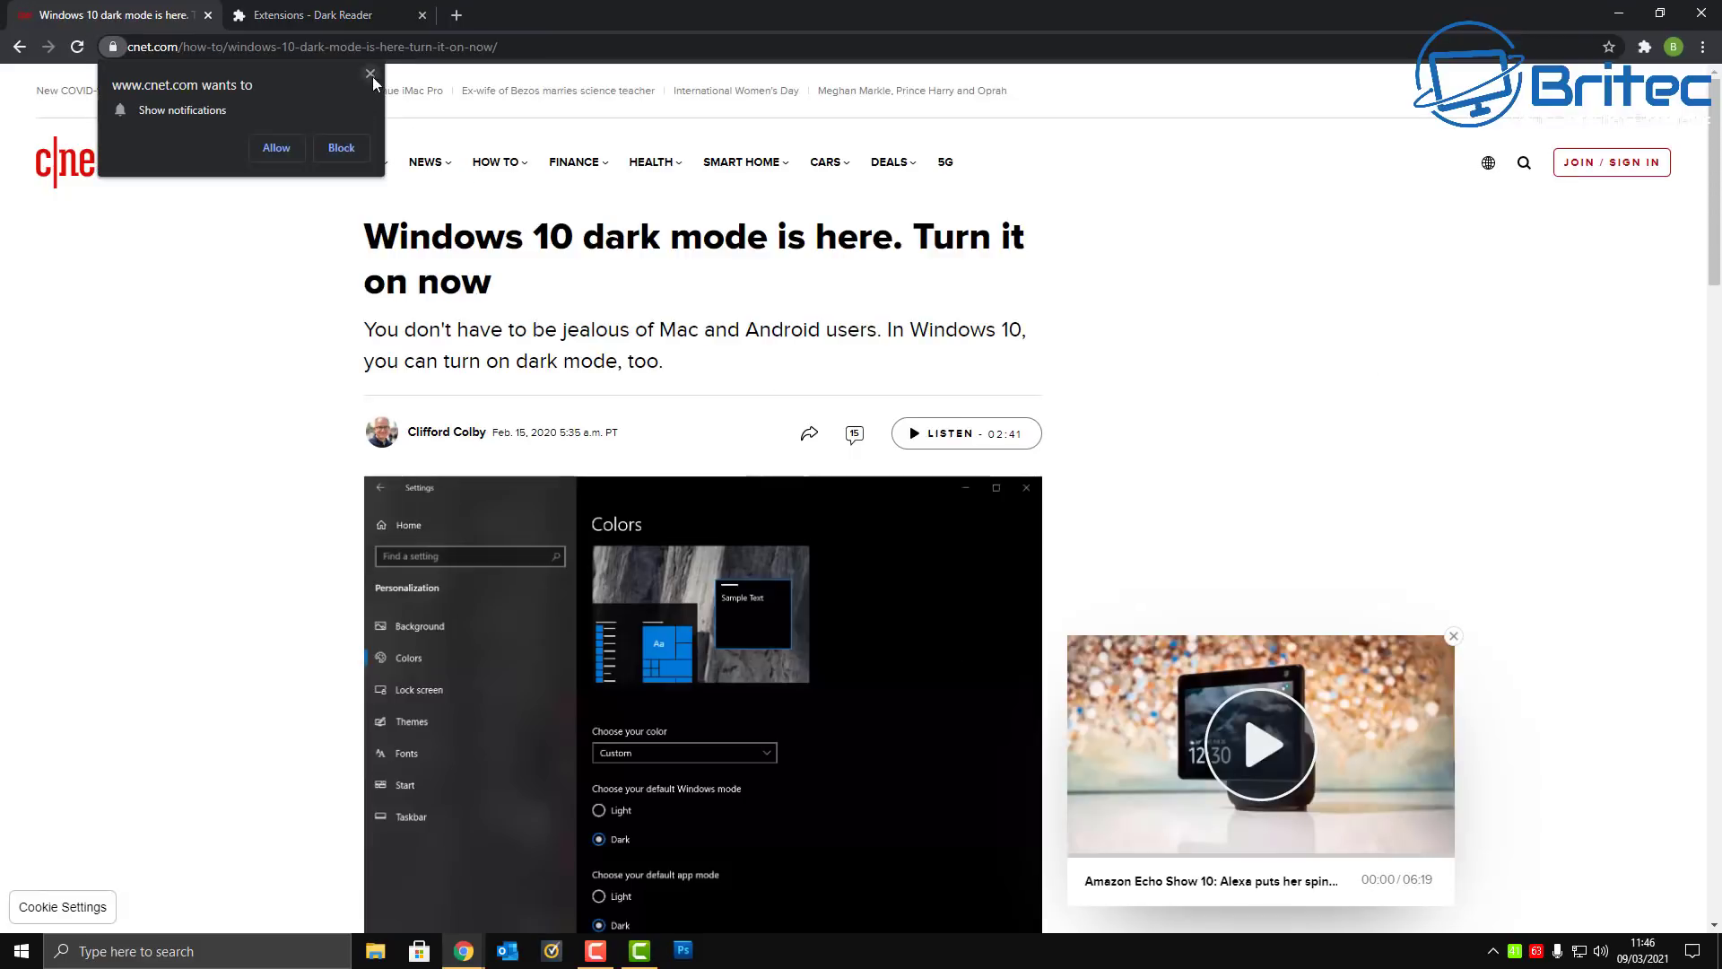
{"action": "left_click", "coordinate": [370, 73]}
{"action": "scroll", "coordinate": [1127, 608], "scroll_direction": "down", "scroll_amount": 3}
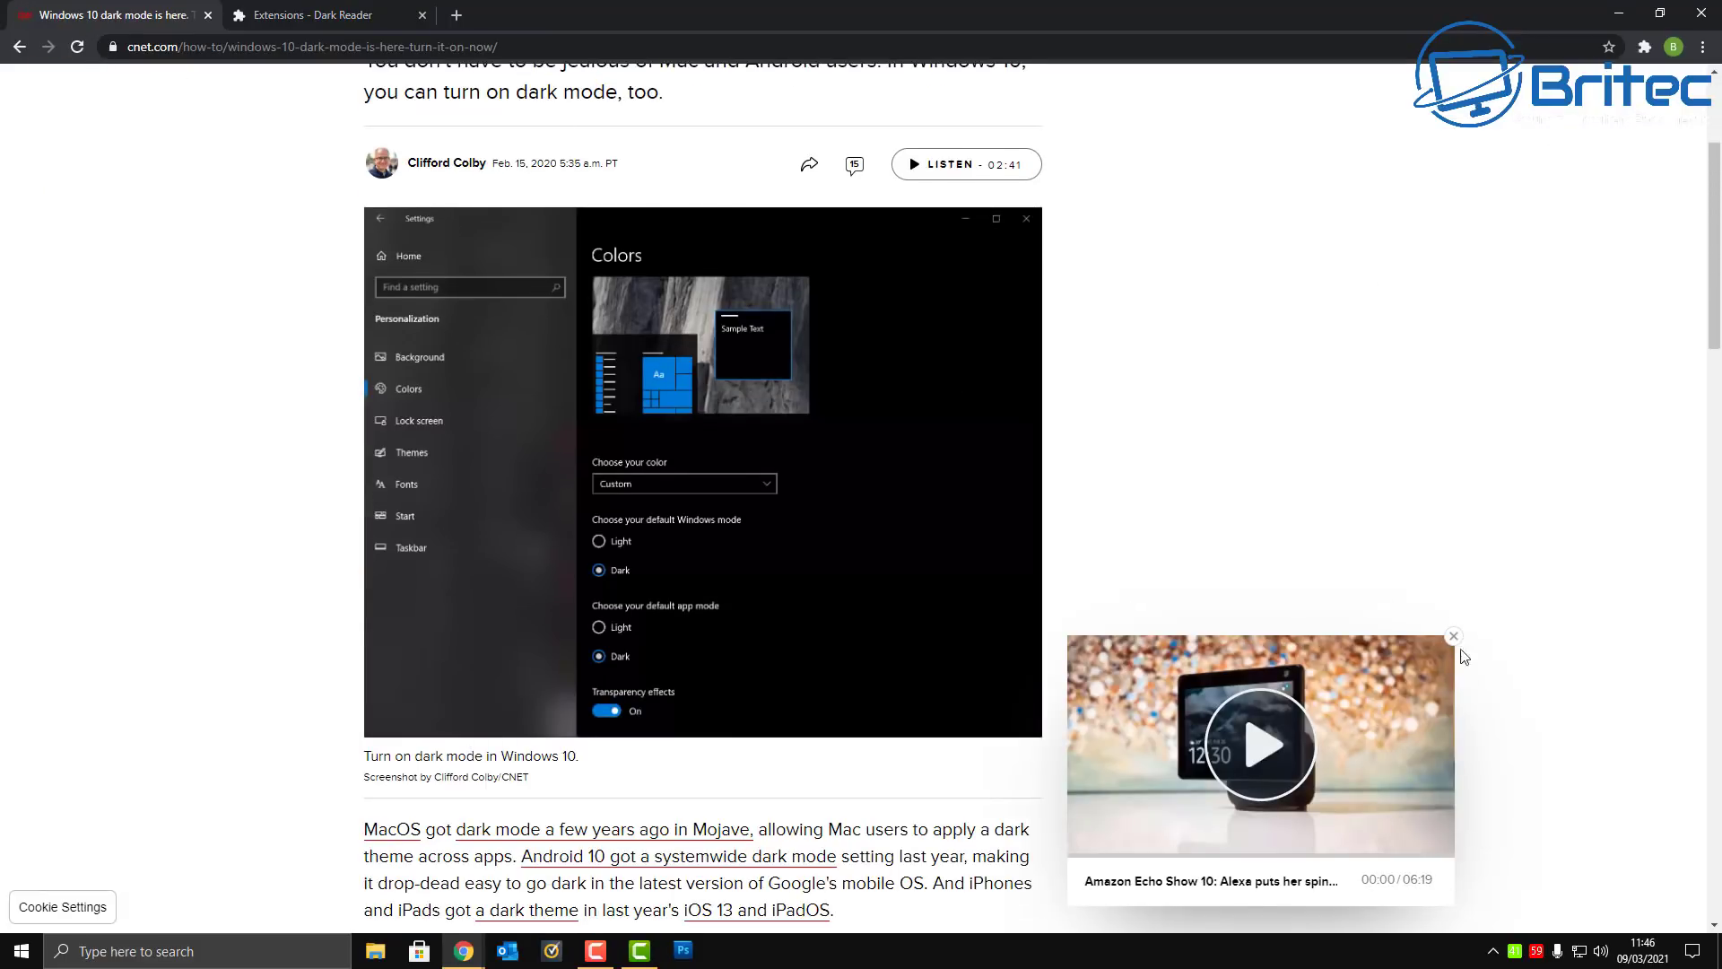
{"action": "left_click", "coordinate": [1453, 638]}
{"action": "scroll", "coordinate": [1500, 681], "scroll_direction": "down", "scroll_amount": 6}
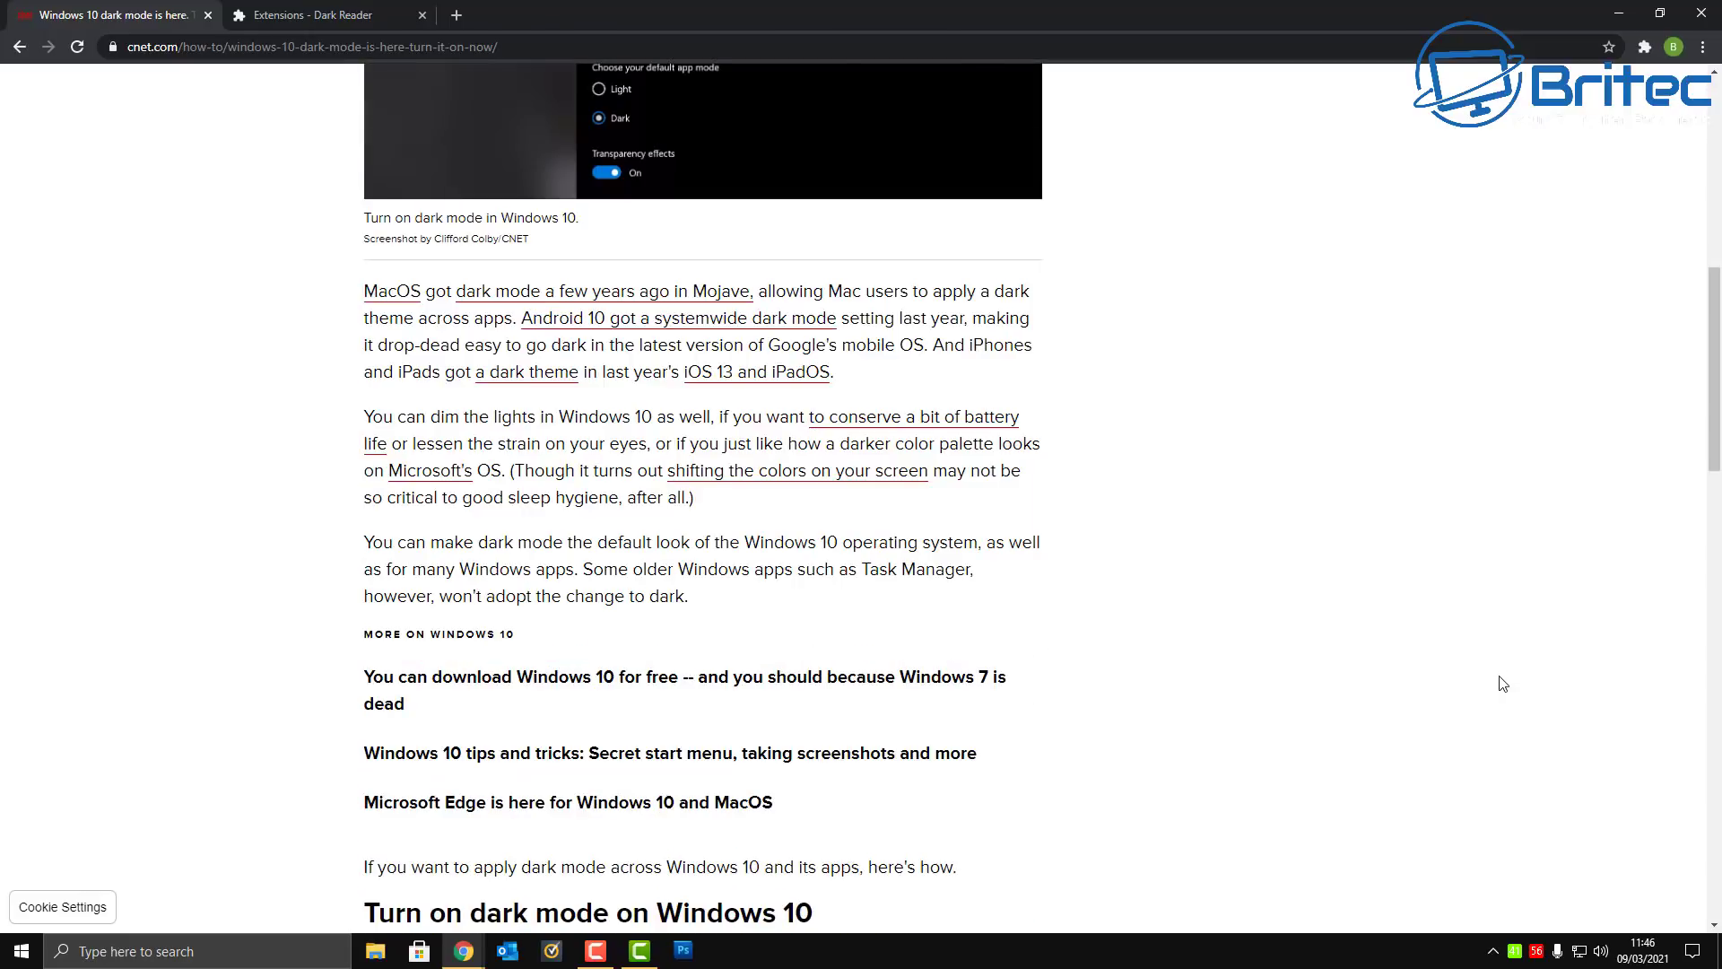
{"action": "scroll", "coordinate": [1500, 685], "scroll_direction": "up", "scroll_amount": 5}
{"action": "scroll", "coordinate": [1501, 685], "scroll_direction": "up", "scroll_amount": 4}
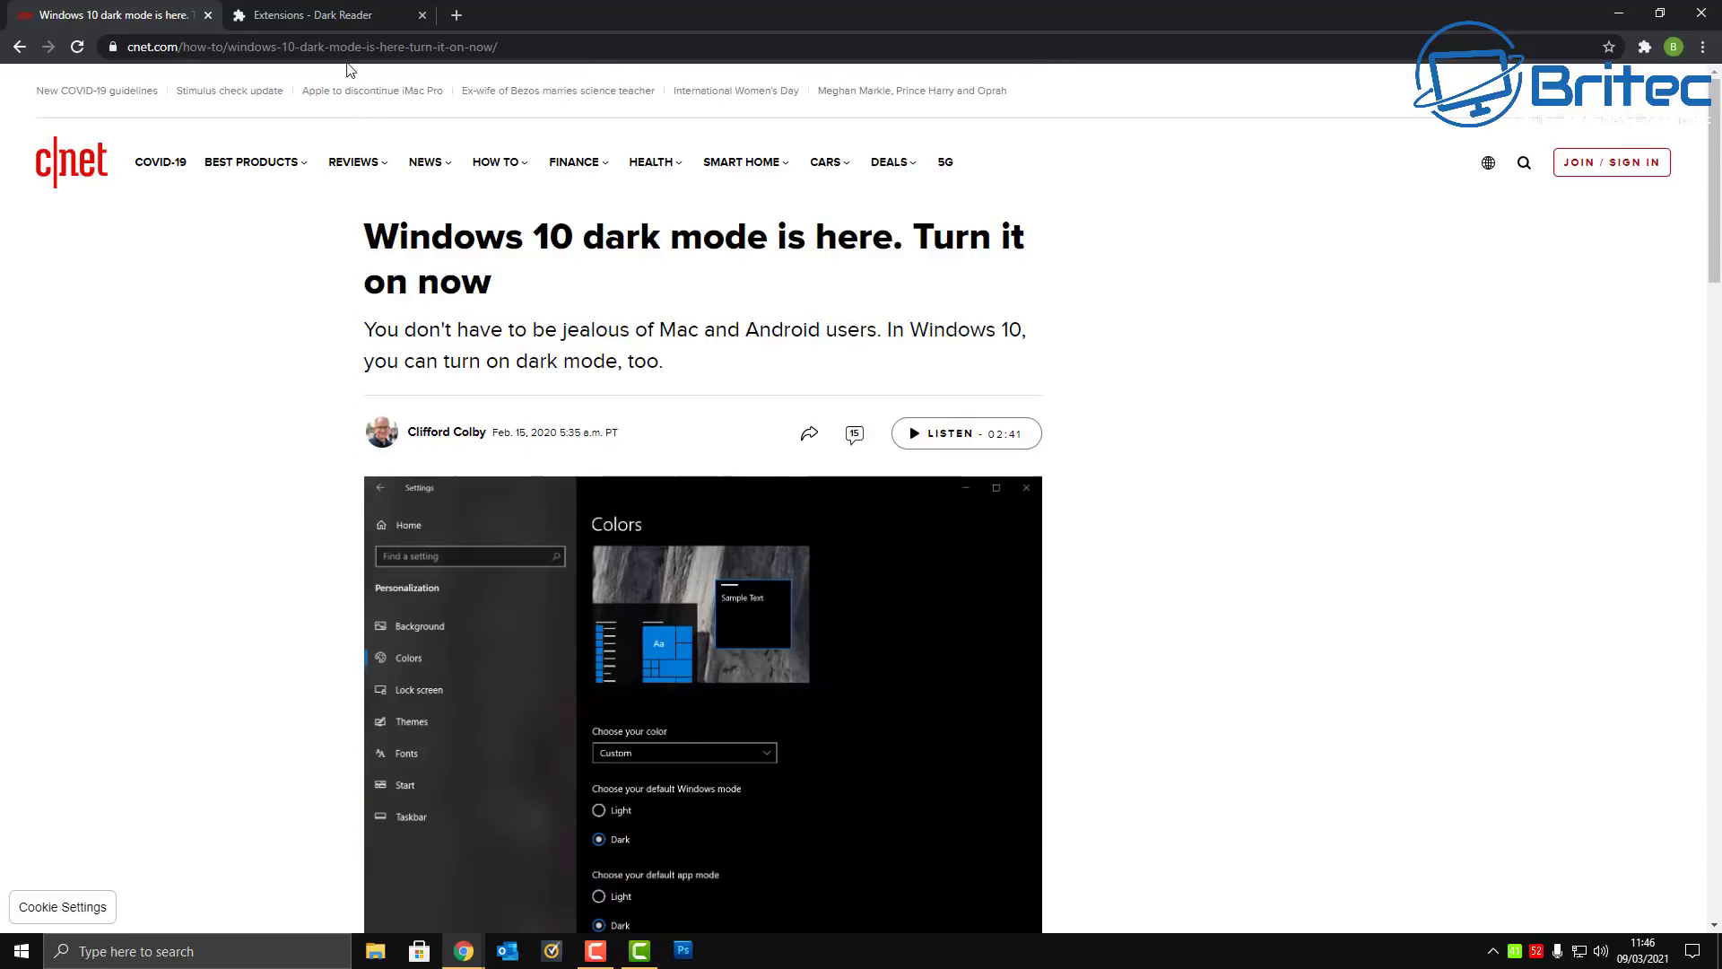
- Turn Dark Reader back on, return to the CNET article, then close Chrome
{"action": "left_click", "coordinate": [325, 23]}
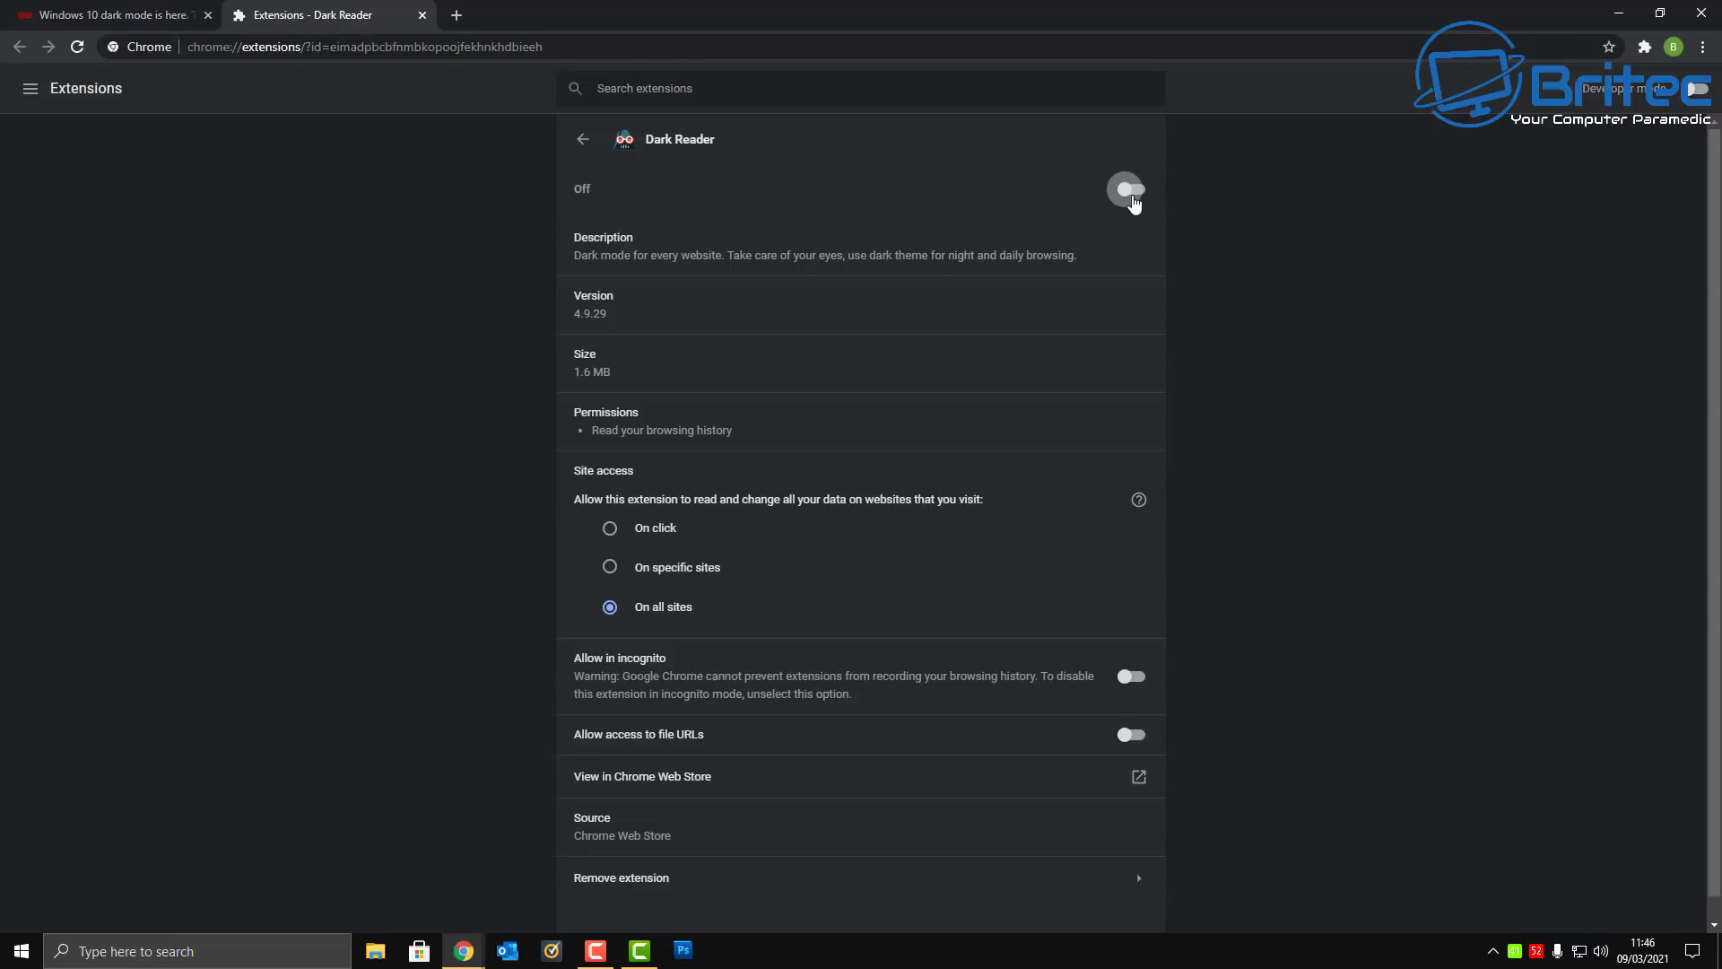
{"action": "left_click", "coordinate": [1129, 195]}
{"action": "left_click", "coordinate": [133, 18]}
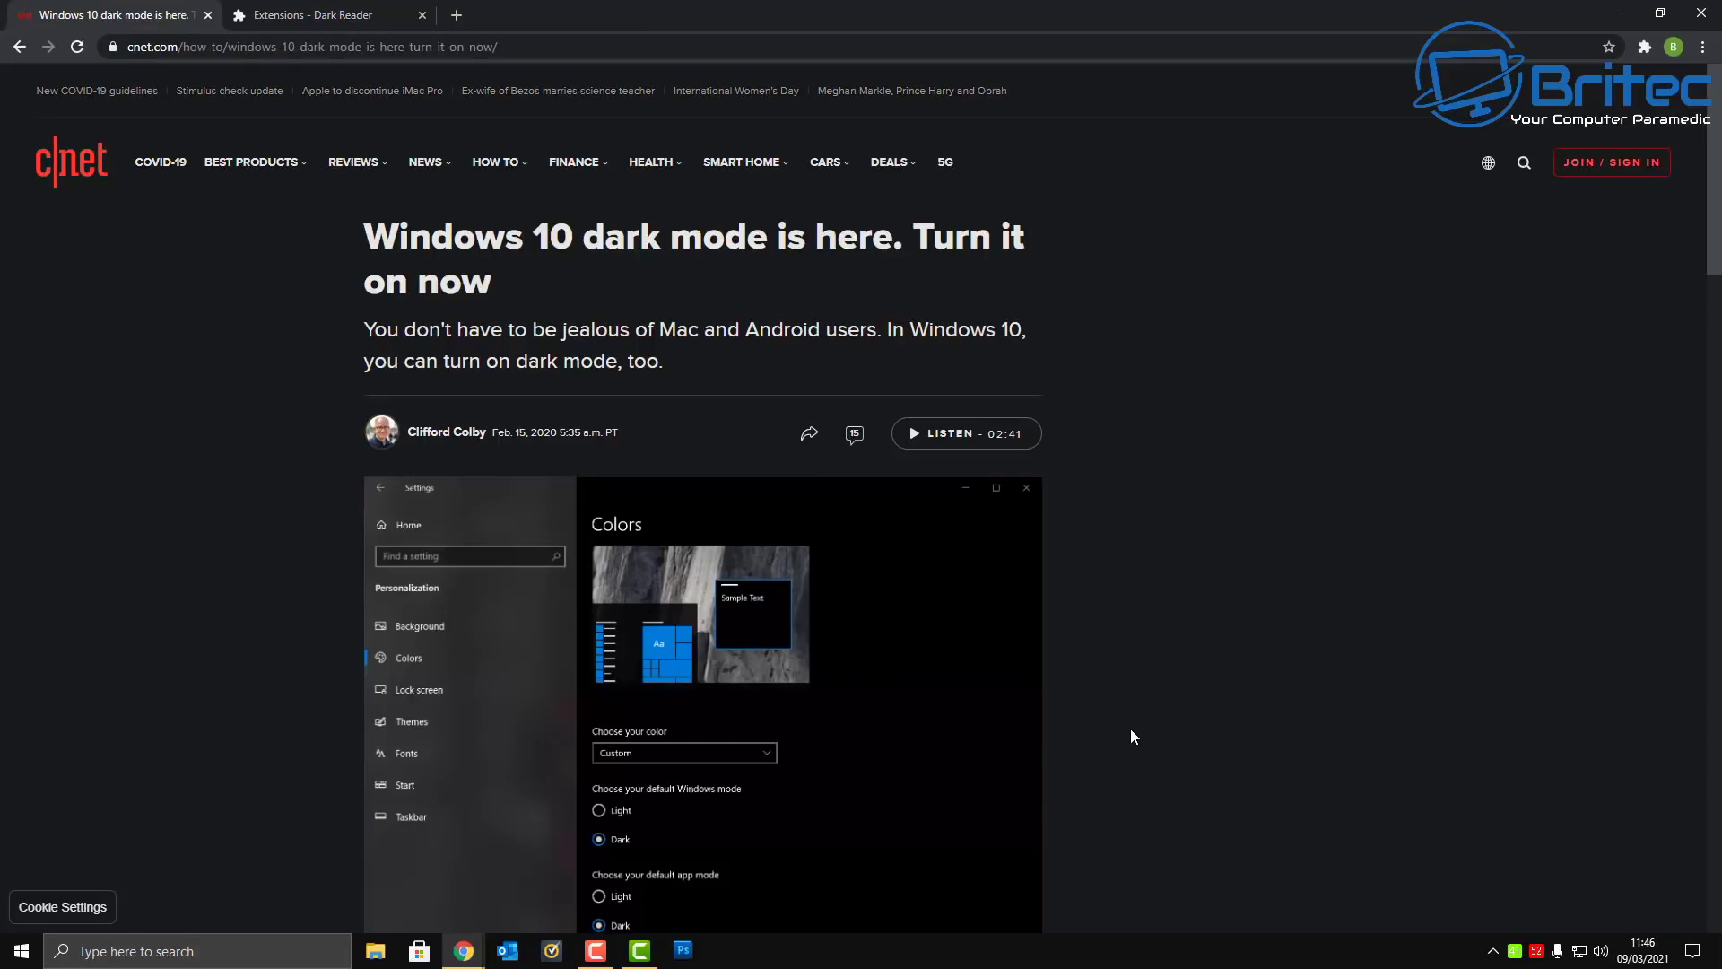
{"action": "left_click", "coordinate": [1701, 13]}
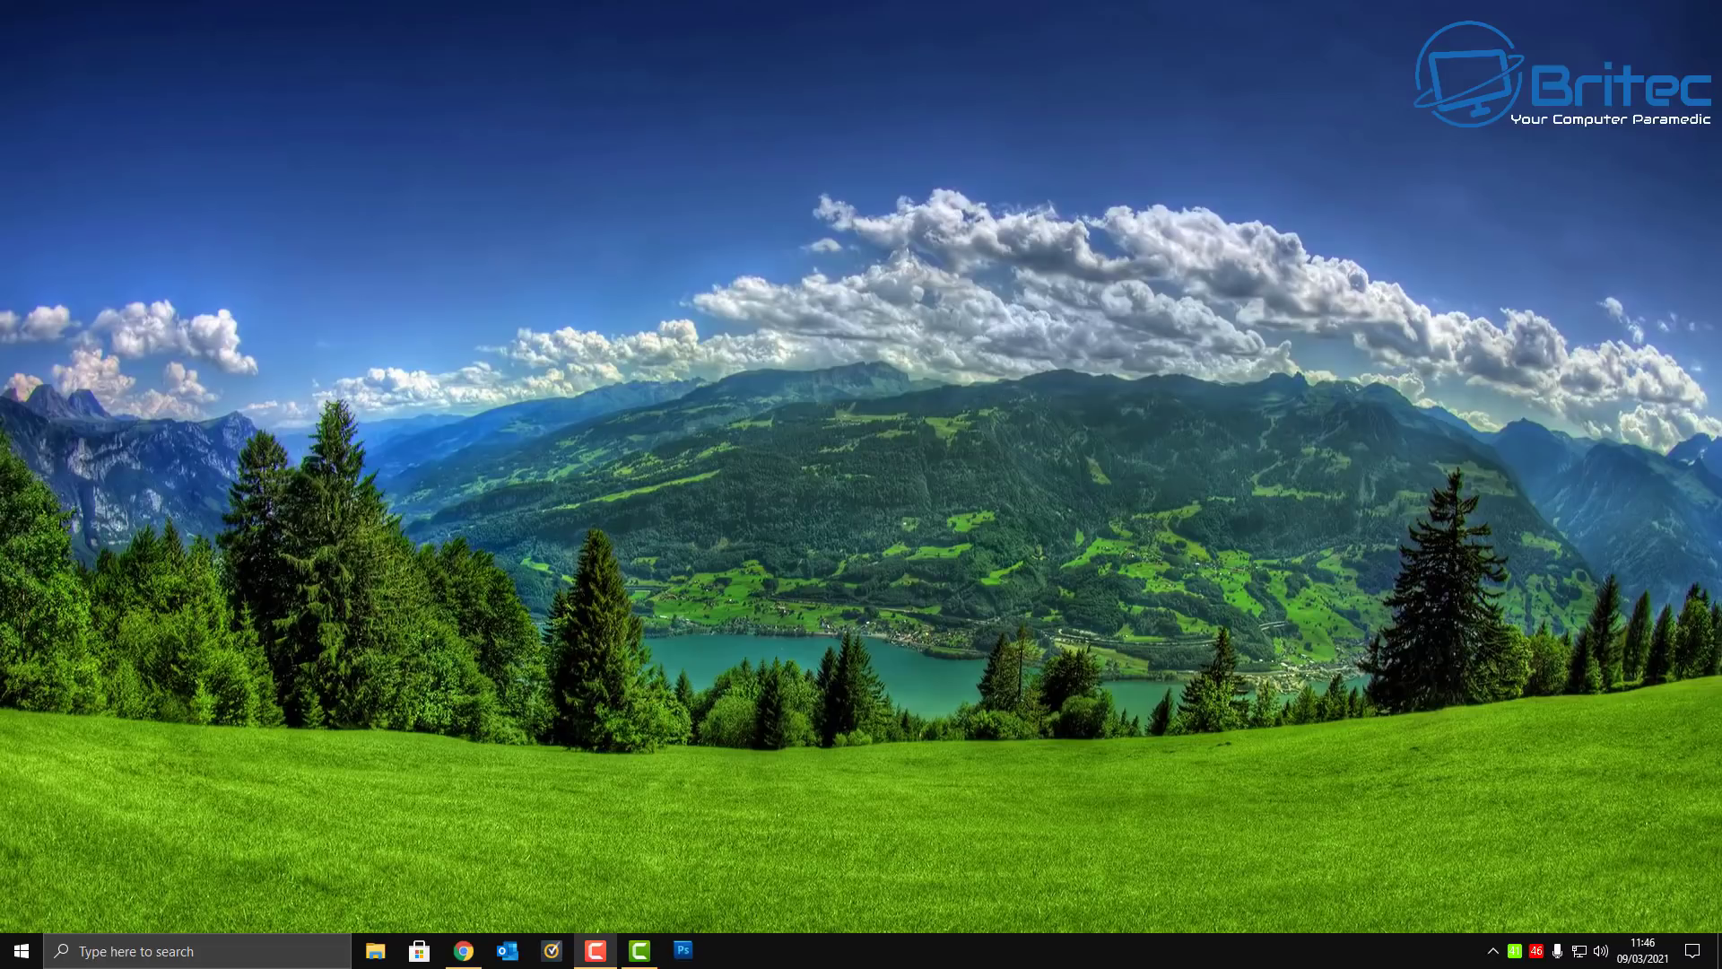